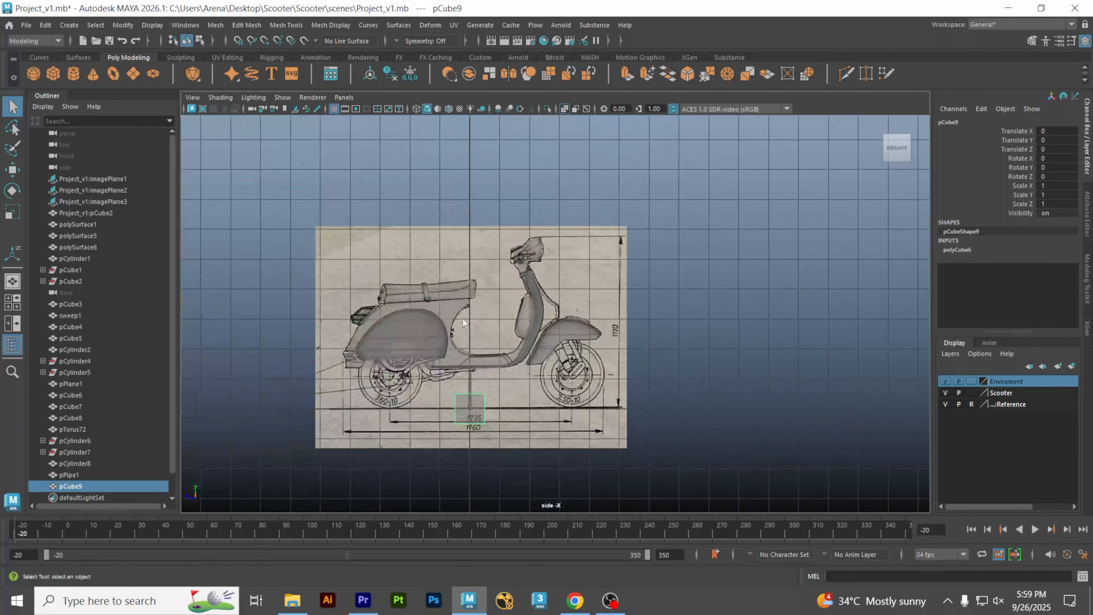
Step: In the side view, move the new cube in front of the leg shield, at about Y 3.257 and Z -2.667
{"action": "key", "text": "w"}
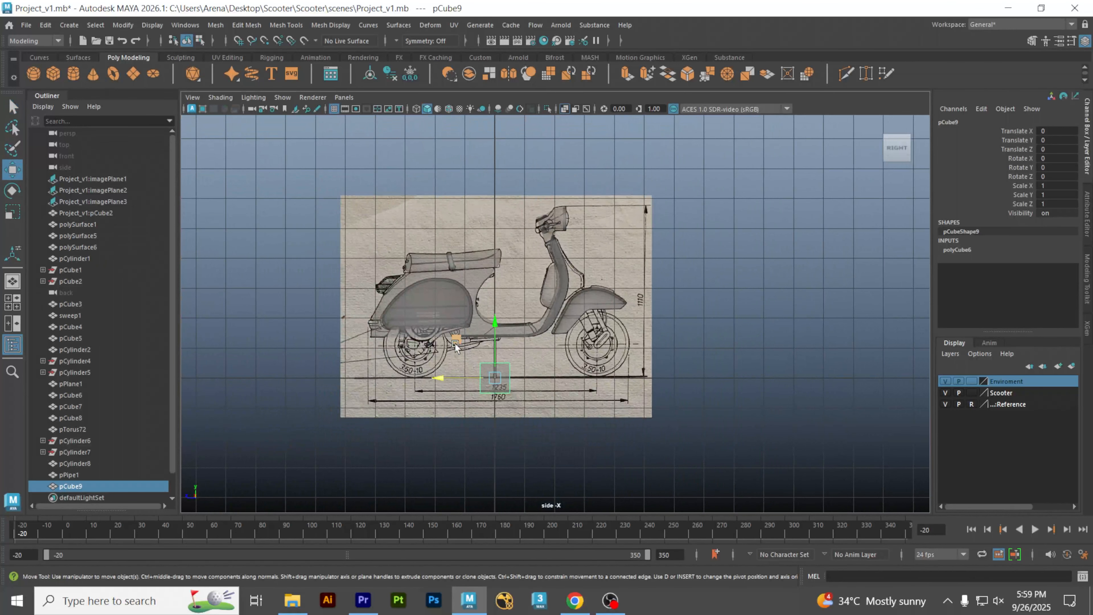
{"action": "left_click_drag", "start_coordinate": [455, 344], "coordinate": [534, 246]}
{"action": "right_click_drag", "start_coordinate": [534, 247], "coordinate": [748, 209], "text": "alt"}
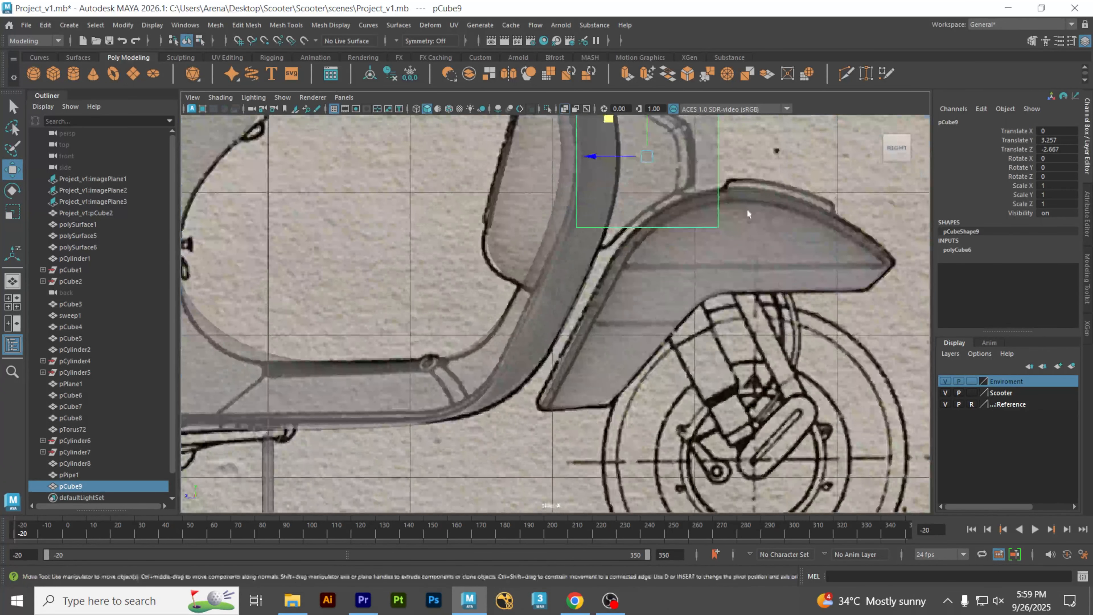
{"action": "middle_click_drag", "start_coordinate": [658, 177], "coordinate": [599, 257], "text": "alt"}
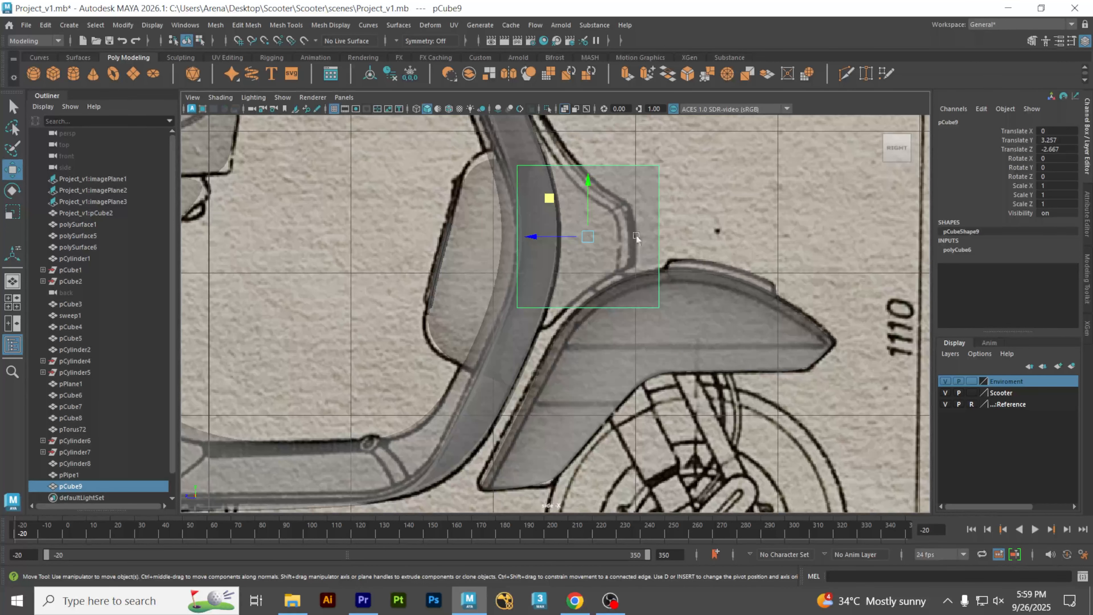
{"action": "mouse_move", "coordinate": [616, 254]}
{"action": "right_mouse_down", "text": "alt"}
{"action": "mouse_move", "coordinate": [737, 310]}
{"action": "mouse_move", "coordinate": [1063, 251]}
{"action": "right_mouse_up", "text": "alt"}
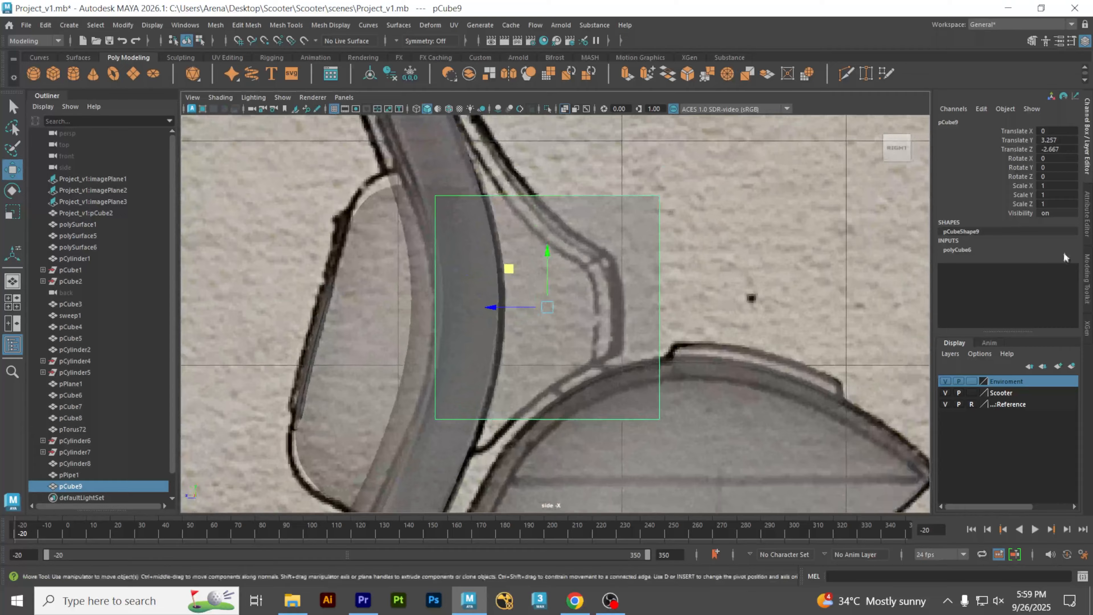
Step: Set the cube's width, height and depth to 0.6 and shift it slightly forward to about Z -2.679
{"action": "left_click", "coordinate": [983, 248]}
{"action": "left_click_drag", "start_coordinate": [1015, 270], "coordinate": [1016, 287]}
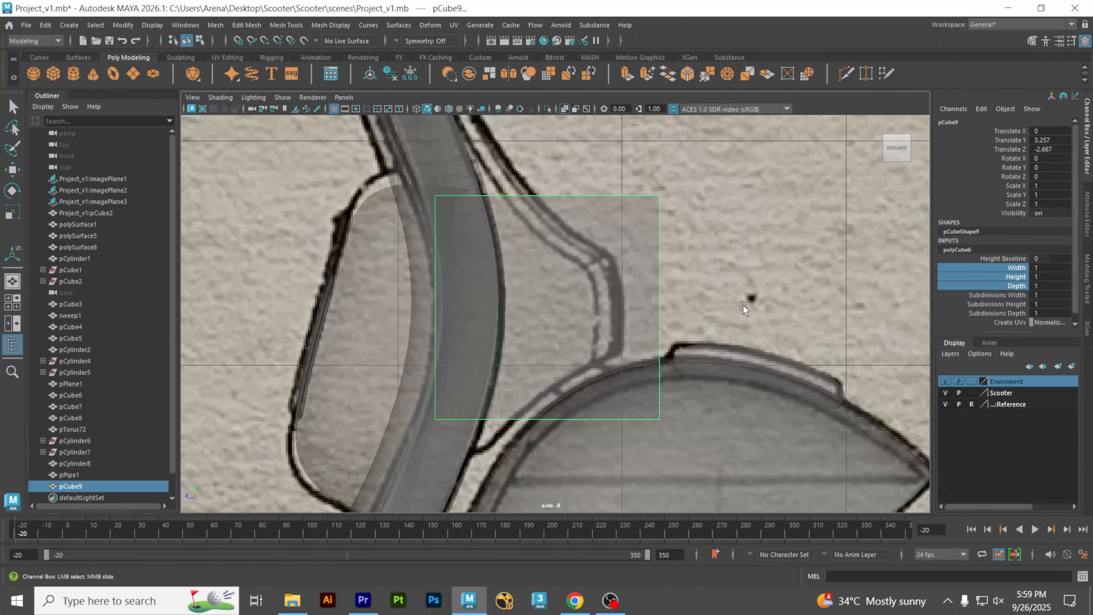
{"action": "middle_click_drag", "start_coordinate": [740, 261], "coordinate": [717, 273]}
{"action": "key", "text": "w"}
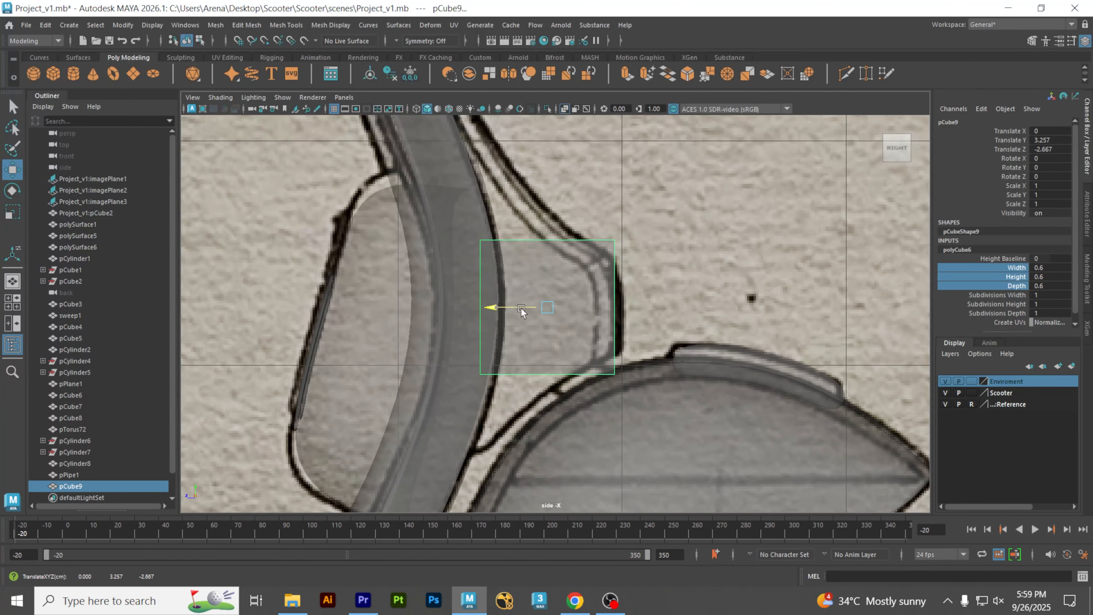
{"action": "left_click_drag", "start_coordinate": [521, 308], "coordinate": [525, 307]}
{"action": "left_click", "coordinate": [704, 267]}
{"action": "left_click", "coordinate": [609, 329]}
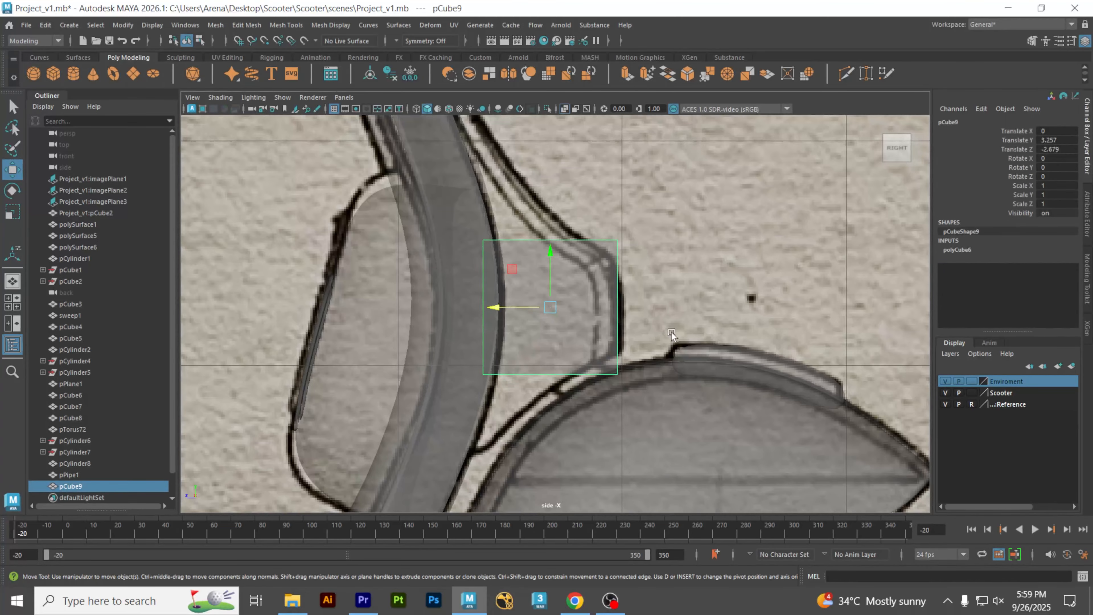
{"action": "middle_click_drag", "start_coordinate": [656, 289], "coordinate": [624, 366], "text": "alt"}
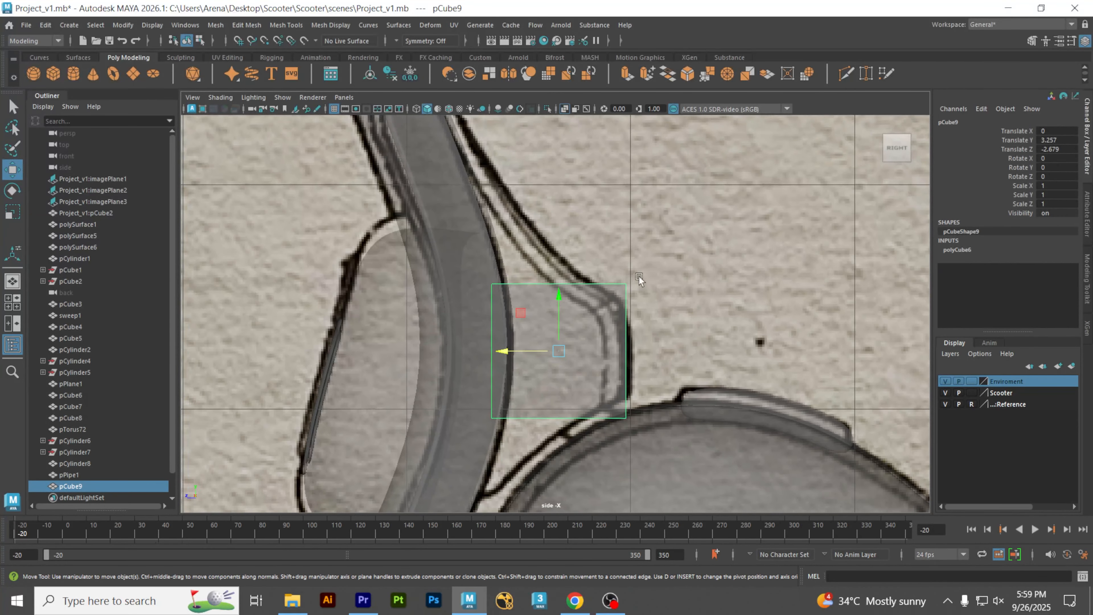
Step: Extrude the cube's top face upward about 0.285 and slant it back along the horn cover outline in the side reference
{"action": "key", "text": "space"}
{"action": "key", "text": "space"}
{"action": "scroll", "coordinate": [609, 323], "scroll_direction": "up", "scroll_amount": 5}
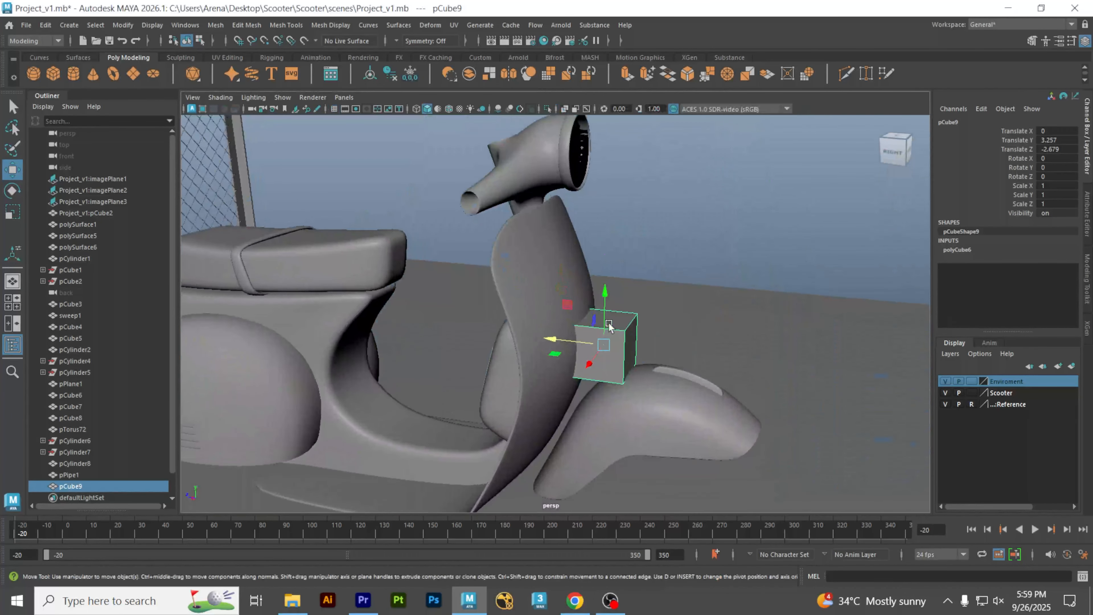
{"action": "right_click_drag", "start_coordinate": [609, 323], "coordinate": [606, 319]}
{"action": "left_click", "coordinate": [606, 318]}
{"action": "left_click_drag", "start_coordinate": [683, 323], "coordinate": [630, 335], "text": "alt"}
{"action": "key", "text": "space"}
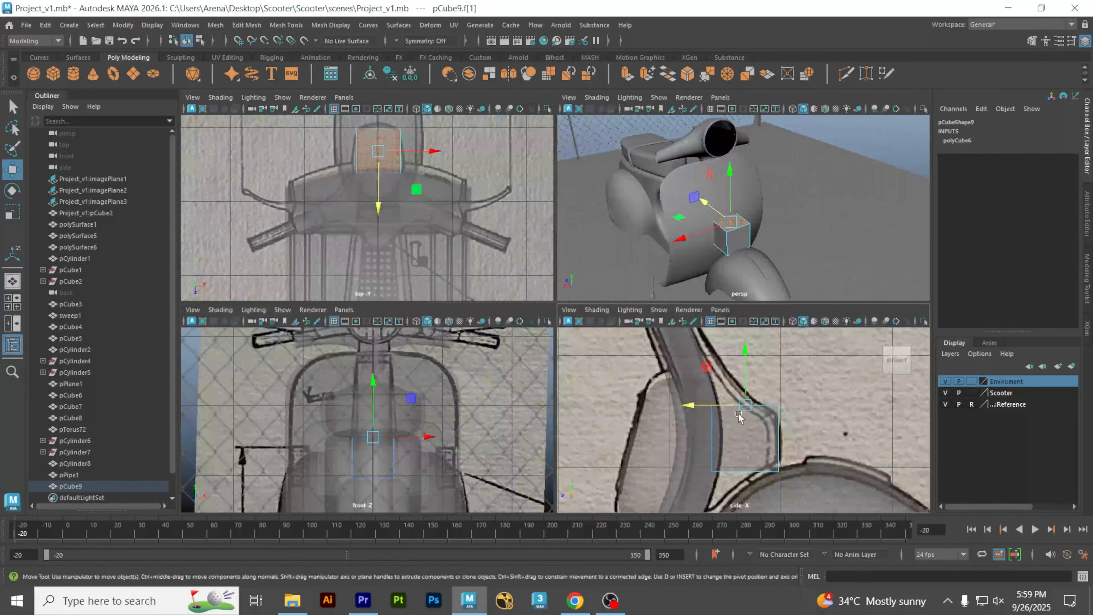
{"action": "key", "text": "space"}
{"action": "middle_click_drag", "start_coordinate": [580, 264], "coordinate": [613, 360], "text": "alt"}
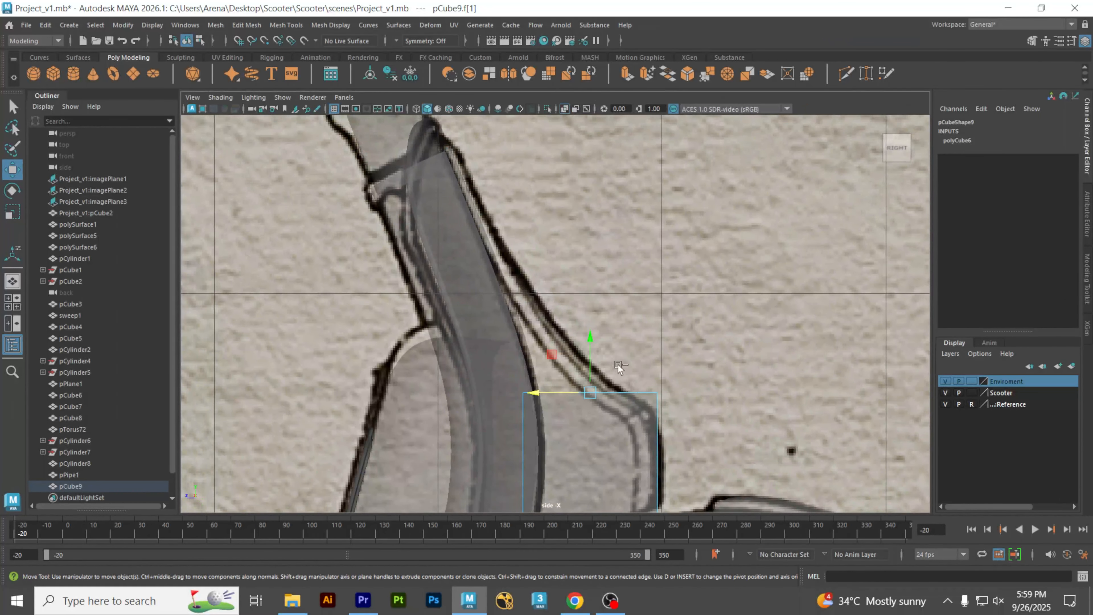
{"action": "key", "text": "ctrl+e"}
{"action": "left_click_drag", "start_coordinate": [589, 355], "coordinate": [579, 247]}
{"action": "left_click_drag", "start_coordinate": [624, 284], "coordinate": [575, 331]}
Step: Narrow the extruded top face front to back and shift it to meet the reference's sloping front line
{"action": "scroll", "coordinate": [577, 331], "scroll_direction": "up", "scroll_amount": 1}
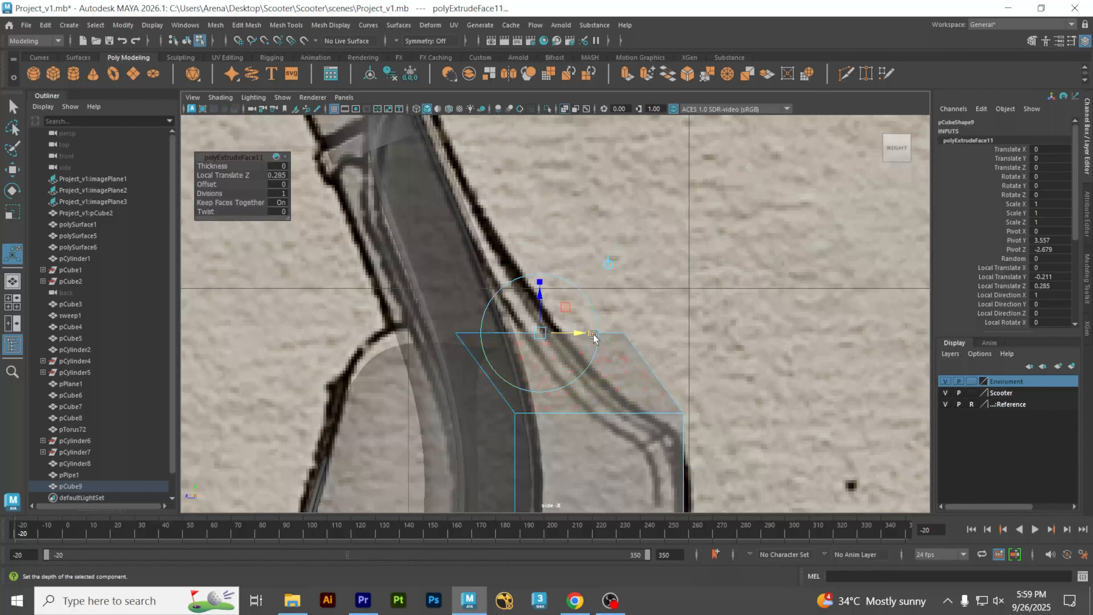
{"action": "scroll", "coordinate": [587, 347], "scroll_direction": "up", "scroll_amount": 1}
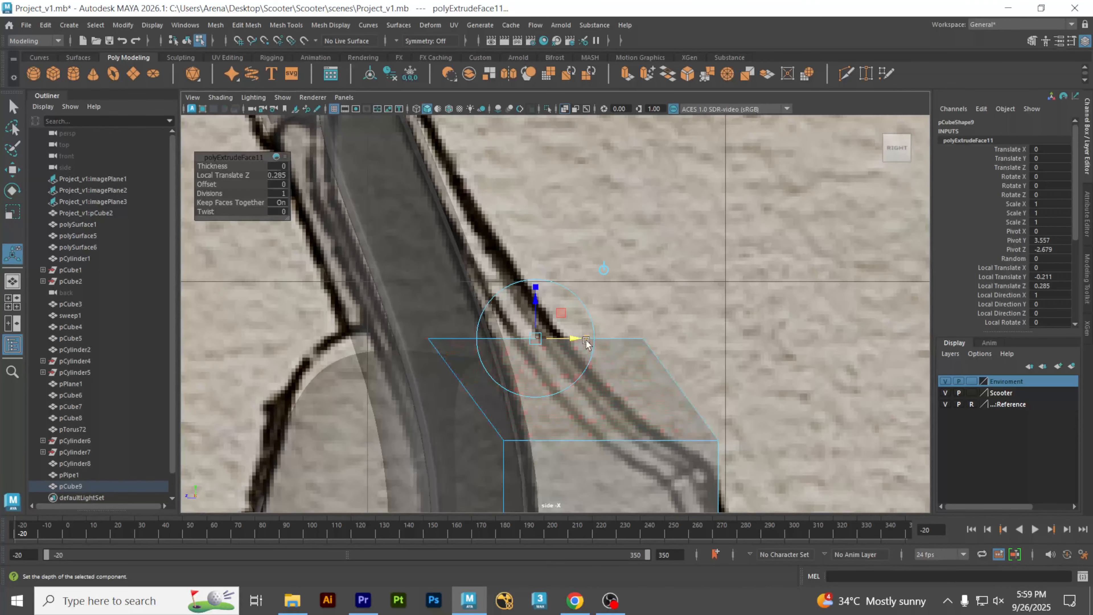
{"action": "left_click_drag", "start_coordinate": [587, 342], "coordinate": [556, 342]}
{"action": "key", "text": "ctrl+z"}
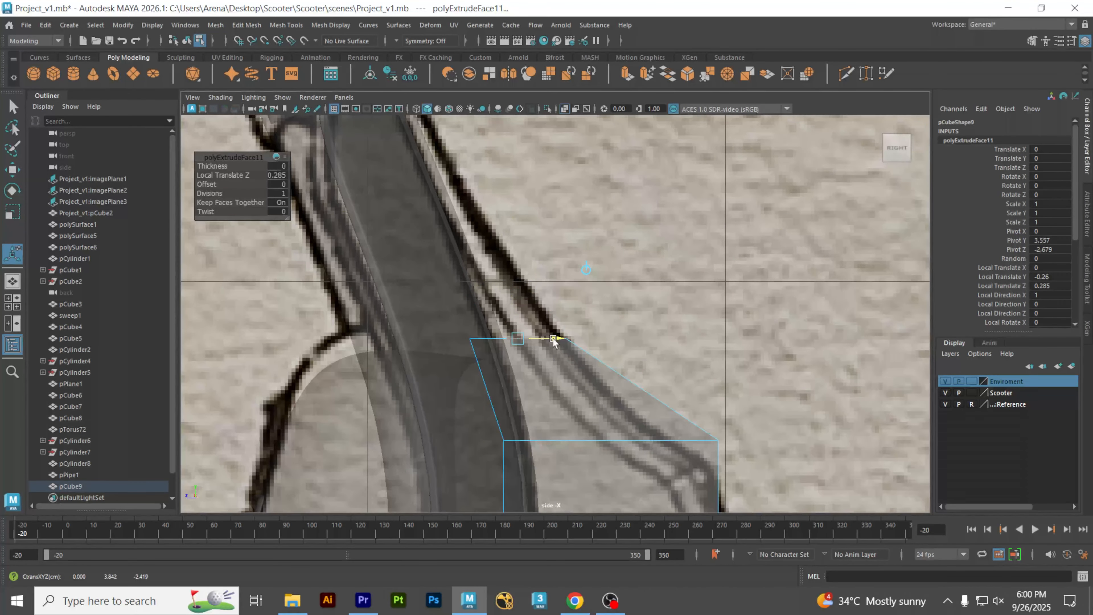
{"action": "key", "text": "t"}
{"action": "middle_click_drag", "start_coordinate": [648, 309], "coordinate": [662, 353], "text": "alt"}
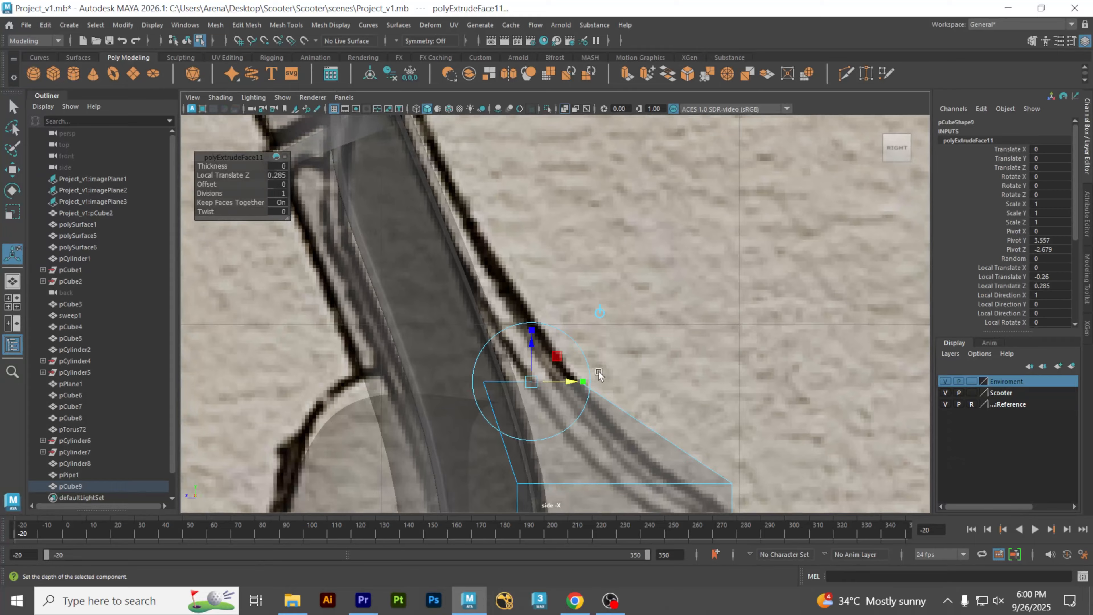
Step: Extrude the top face another 0.409 or so upward, leaning back and narrowed to follow the reference line
{"action": "key", "text": "ctrl+e"}
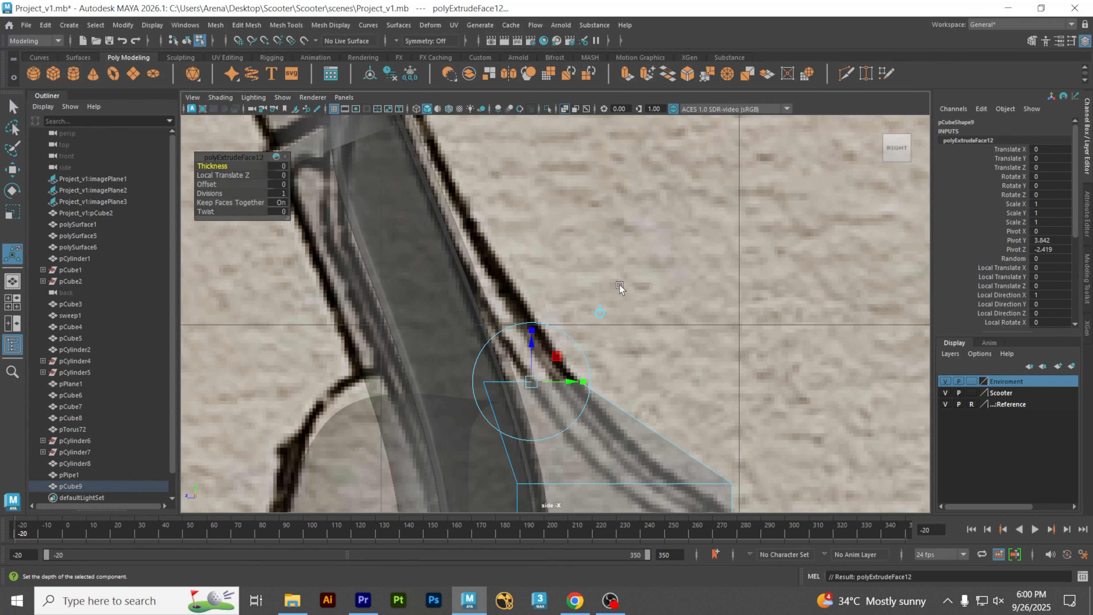
{"action": "middle_click_drag", "start_coordinate": [619, 285], "coordinate": [635, 327], "text": "alt"}
{"action": "left_click_drag", "start_coordinate": [546, 381], "coordinate": [479, 256]}
{"action": "left_click", "coordinate": [516, 278]}
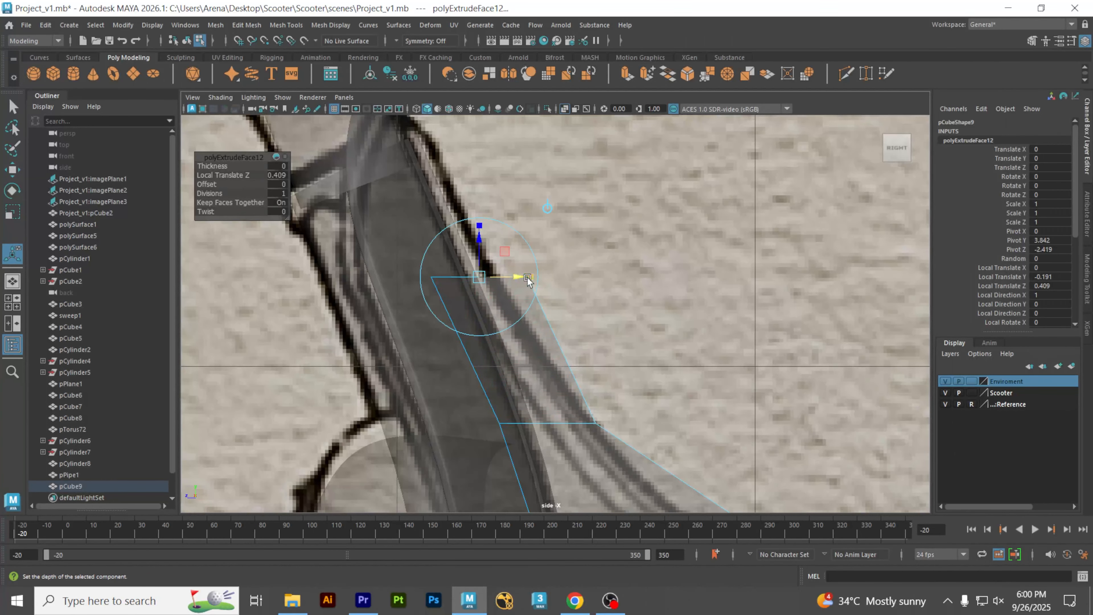
{"action": "left_click_drag", "start_coordinate": [531, 280], "coordinate": [504, 277]}
Step: Extrude the top face about 0.514 more, slanting it back to the top of the leg shield
{"action": "middle_click_drag", "start_coordinate": [503, 280], "coordinate": [608, 312], "text": "alt"}
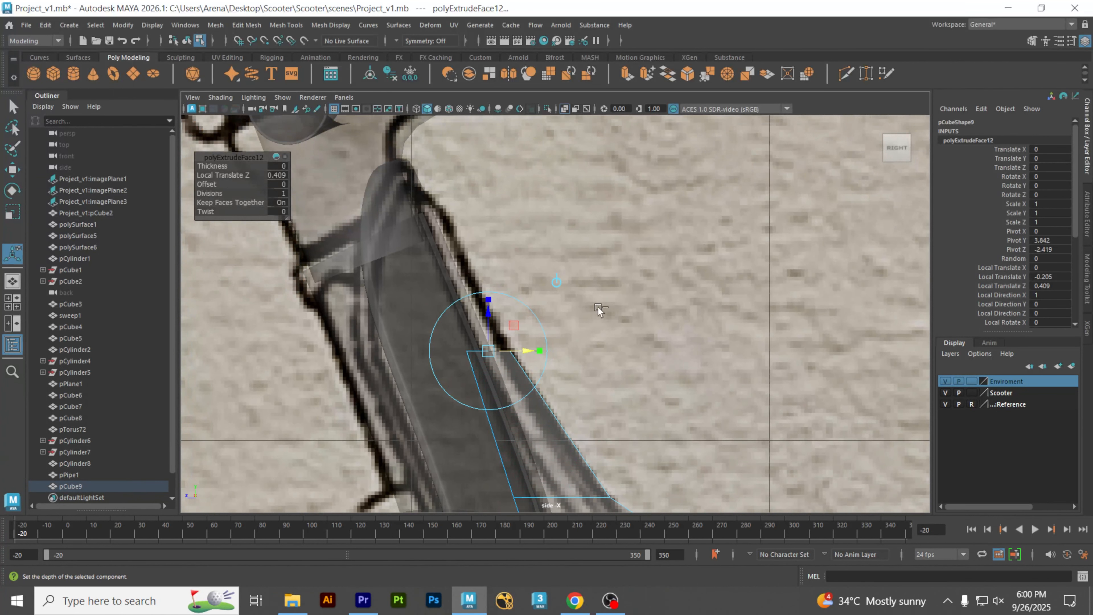
{"action": "key", "text": "ctrl+e"}
{"action": "left_click_drag", "start_coordinate": [489, 318], "coordinate": [443, 168]}
Step: Narrow the block's bottom face and raise it to about Y 3.054 and Z -2.71, matching the lower front corner in the side reference
{"action": "key", "text": "space"}
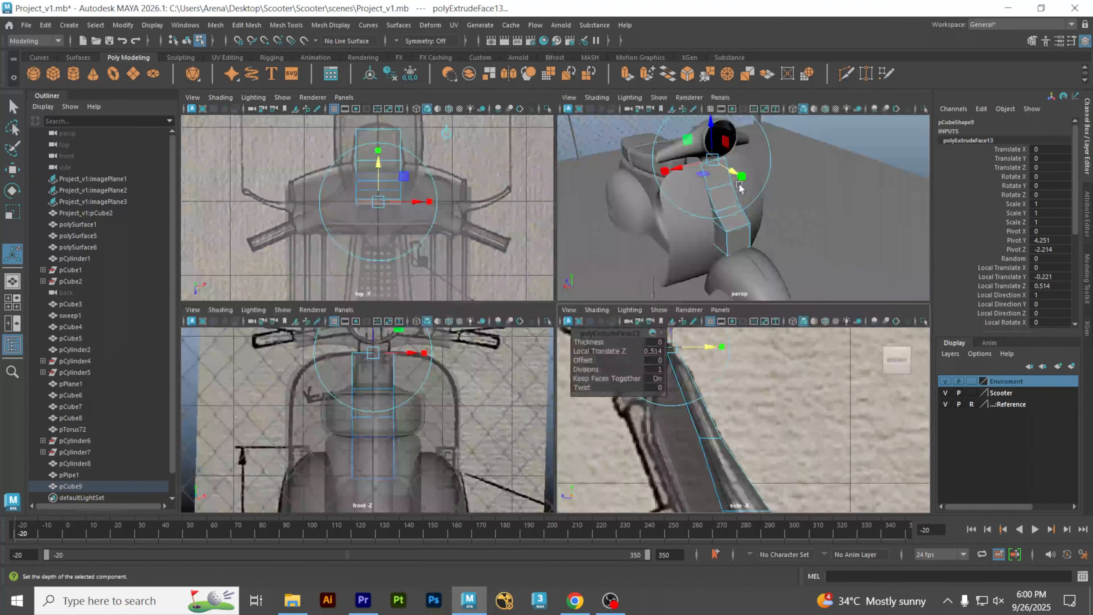
{"action": "key", "text": "space"}
{"action": "left_click_drag", "start_coordinate": [664, 306], "coordinate": [622, 275], "text": "alt"}
{"action": "key", "text": "space"}
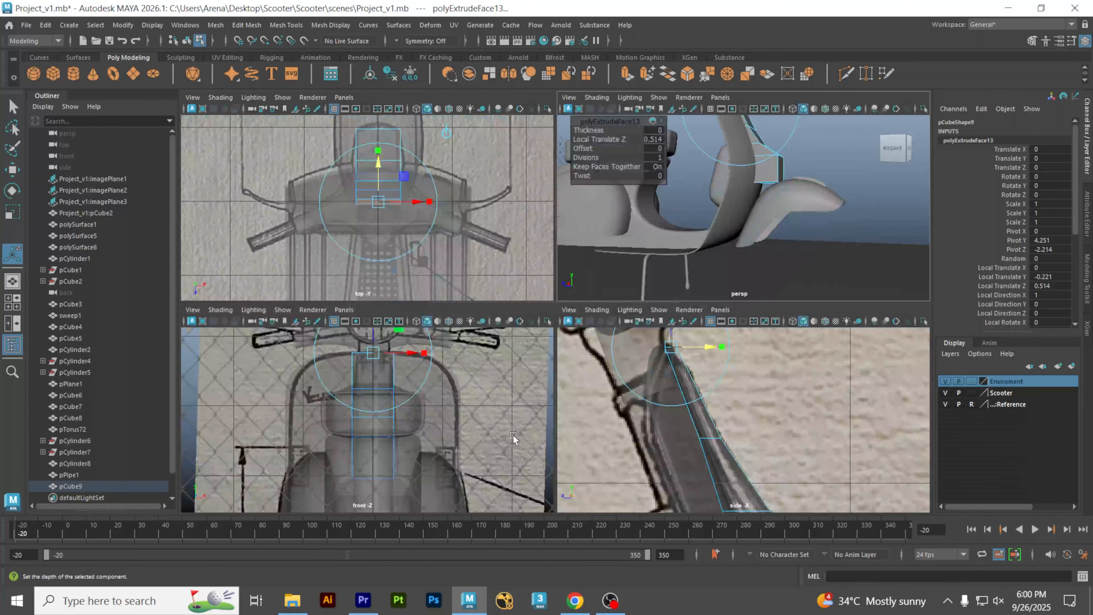
{"action": "left_click", "coordinate": [820, 158]}
{"action": "left_click_drag", "start_coordinate": [820, 159], "coordinate": [818, 145], "text": "alt"}
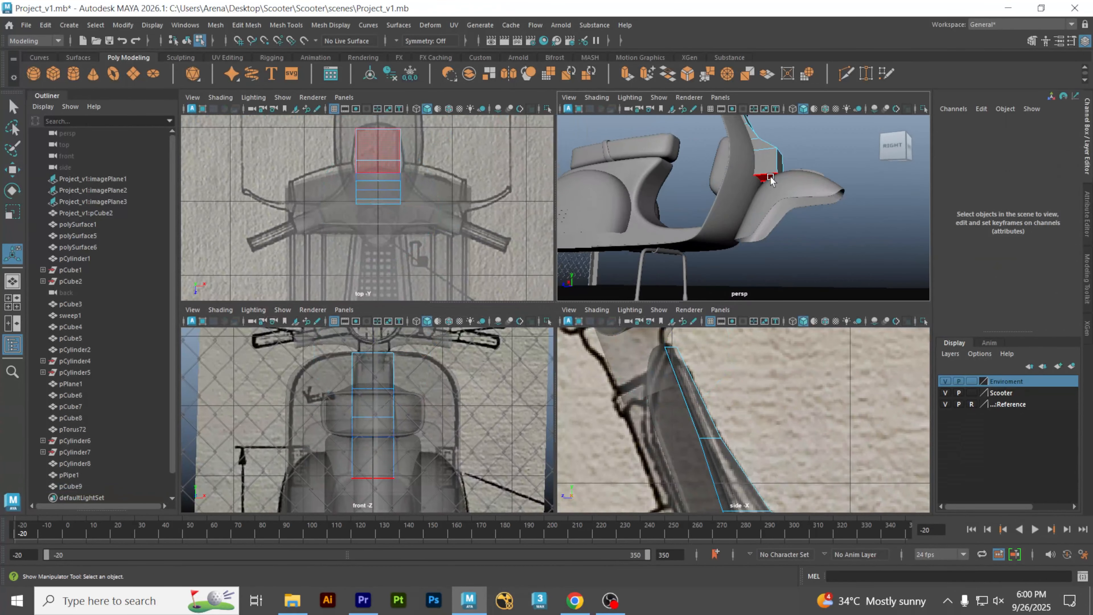
{"action": "scroll", "coordinate": [748, 167], "scroll_direction": "up", "scroll_amount": 5}
{"action": "middle_click_drag", "start_coordinate": [748, 167], "coordinate": [649, 268], "text": "alt"}
{"action": "left_click_drag", "start_coordinate": [649, 268], "coordinate": [639, 265], "text": "alt"}
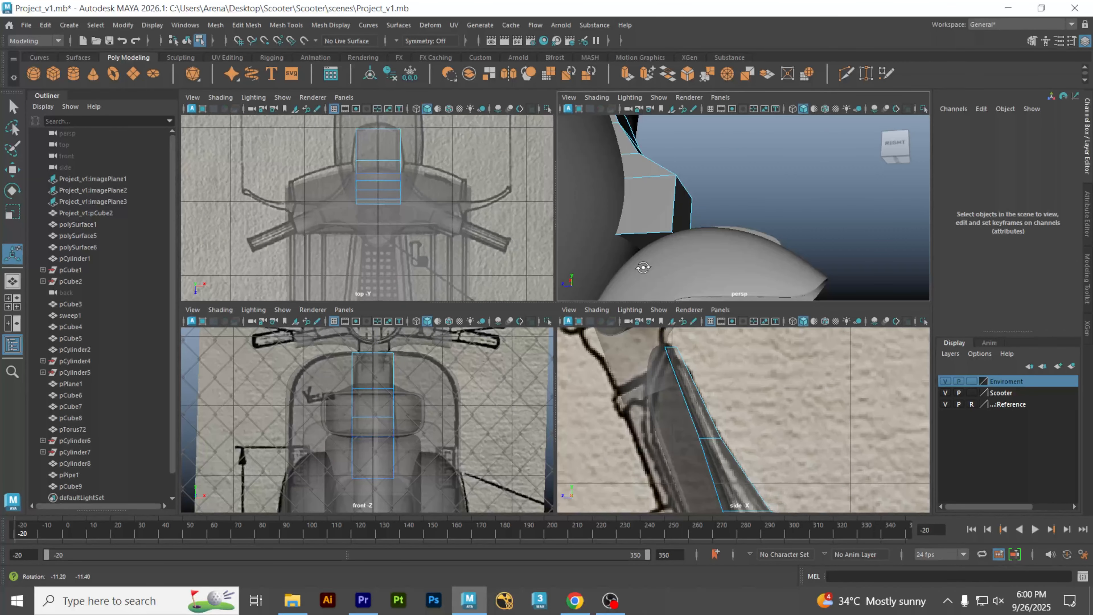
{"action": "left_click", "coordinate": [641, 242]}
{"action": "key", "text": "space"}
{"action": "key", "text": "space"}
{"action": "key", "text": "space"}
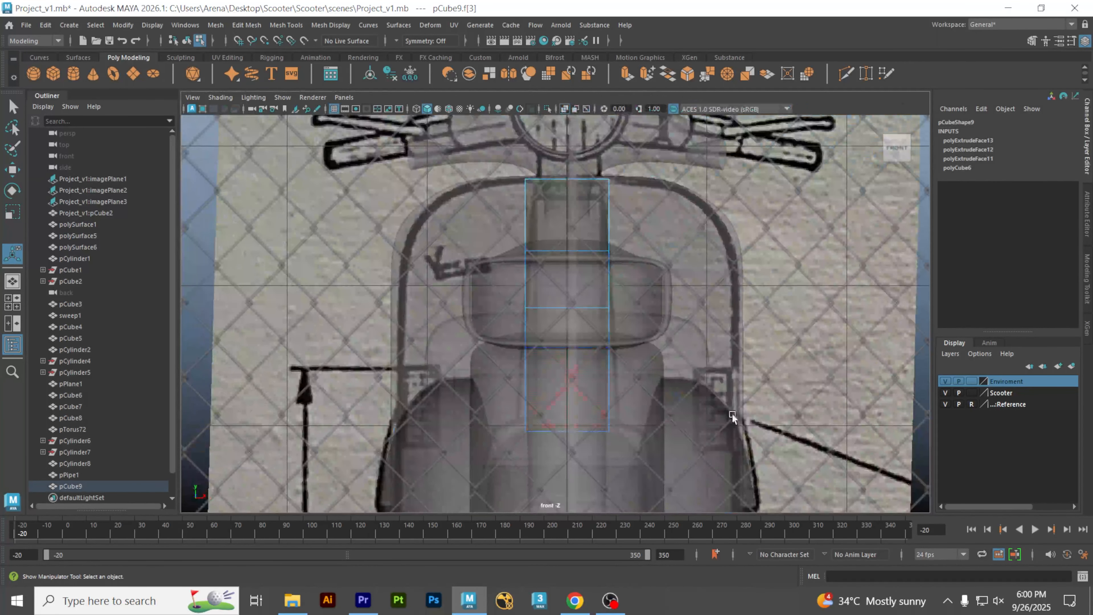
{"action": "key", "text": "space"}
{"action": "key", "text": "space"}
{"action": "middle_click_drag", "start_coordinate": [742, 409], "coordinate": [680, 230], "text": "alt"}
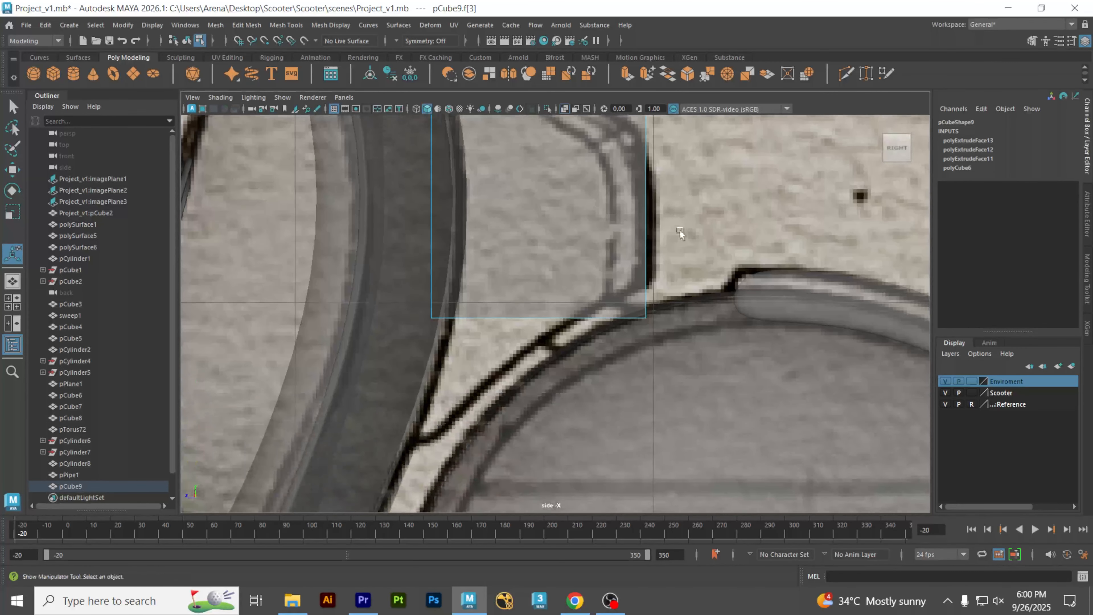
{"action": "key", "text": "r"}
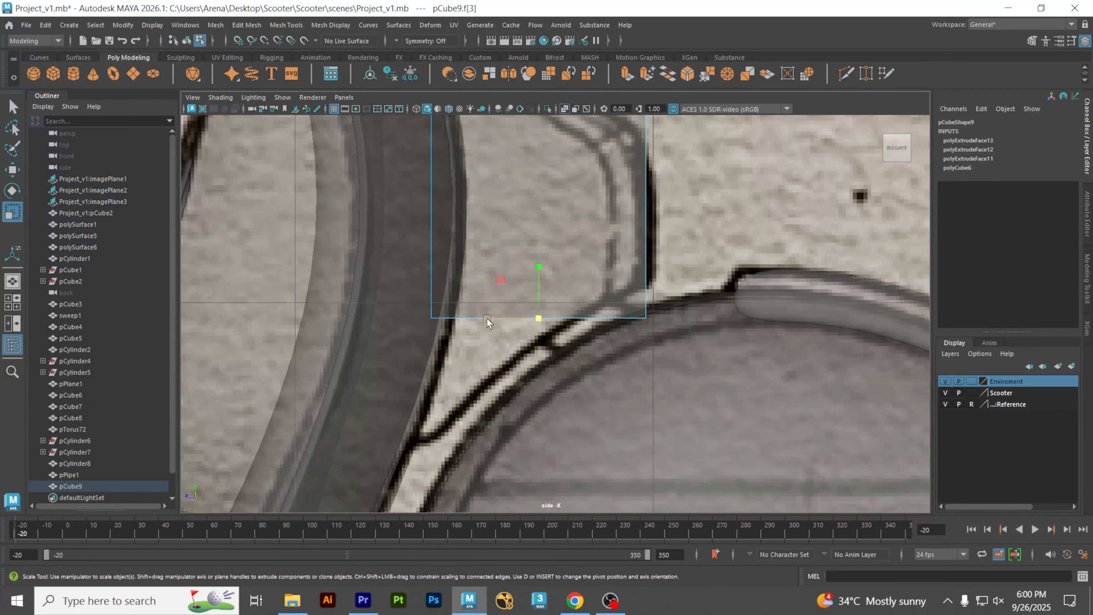
{"action": "left_click_drag", "start_coordinate": [487, 320], "coordinate": [492, 319]}
{"action": "key", "text": "w"}
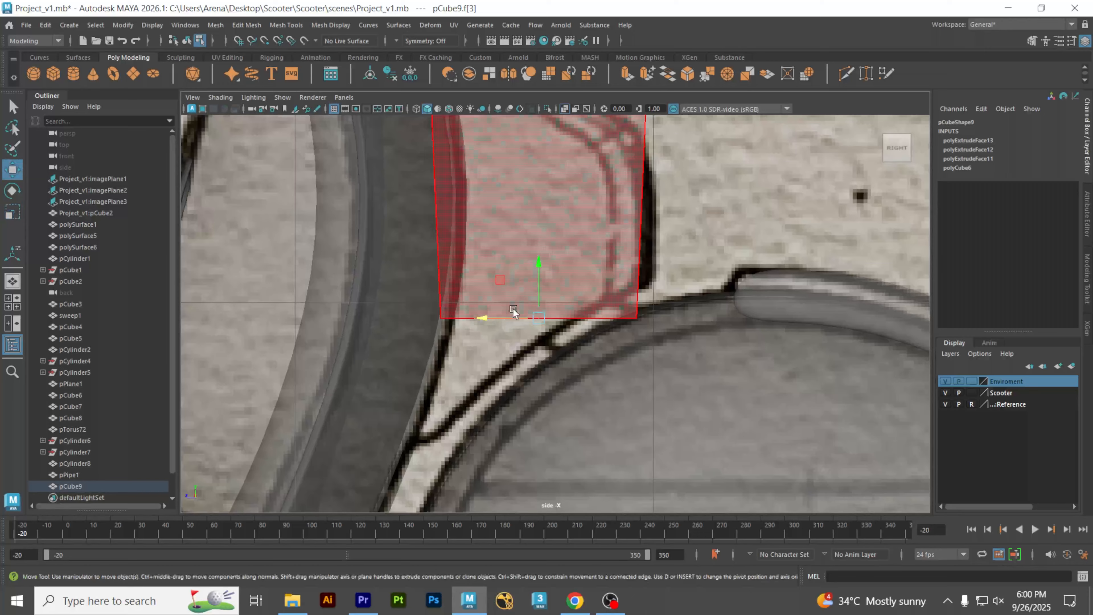
{"action": "mouse_move", "coordinate": [537, 280]}
{"action": "left_mouse_down"}
{"action": "mouse_move", "coordinate": [535, 248]}
{"action": "mouse_move", "coordinate": [527, 285]}
{"action": "left_mouse_up"}
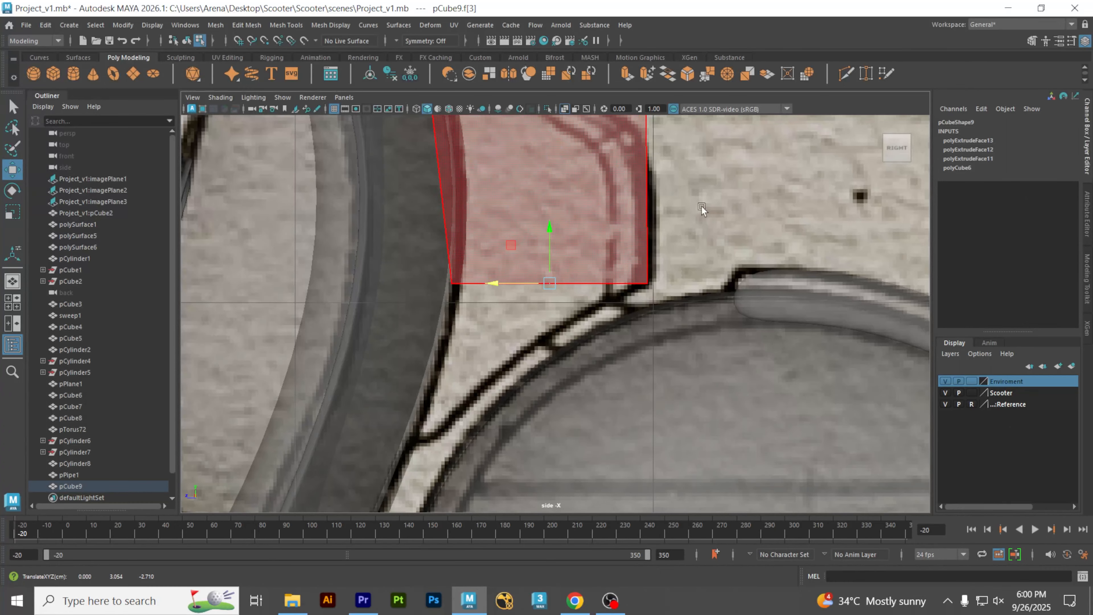
Step: Extrude the bottom face downward, then narrow and position it between the leg shield and the front fender outline
{"action": "middle_click_drag", "start_coordinate": [701, 206], "coordinate": [713, 248], "text": "alt"}
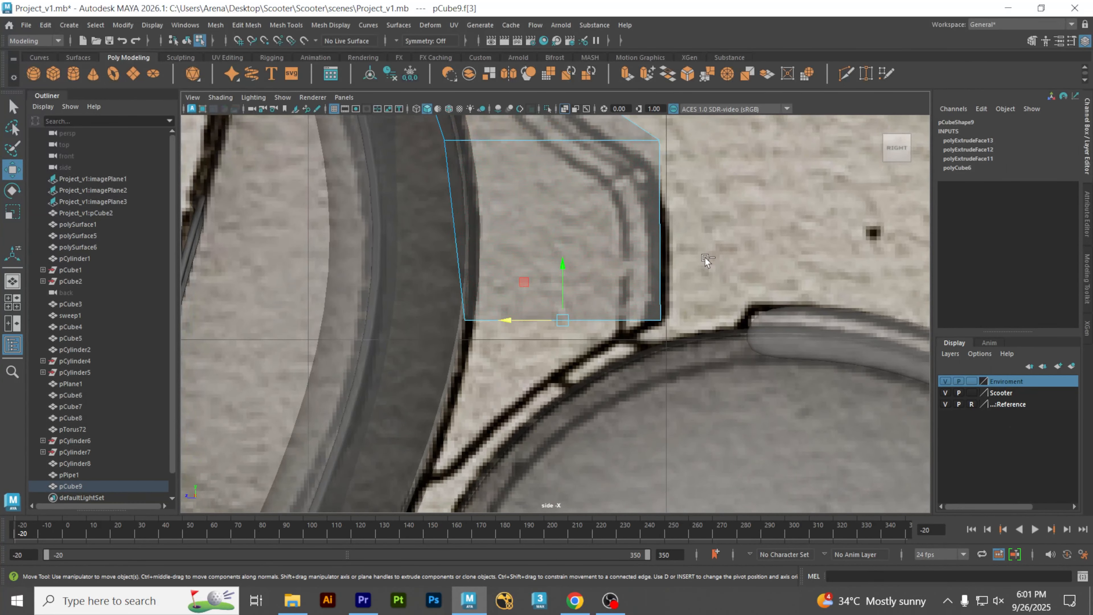
{"action": "key", "text": "ctrl+e"}
{"action": "left_click_drag", "start_coordinate": [560, 357], "coordinate": [499, 429]}
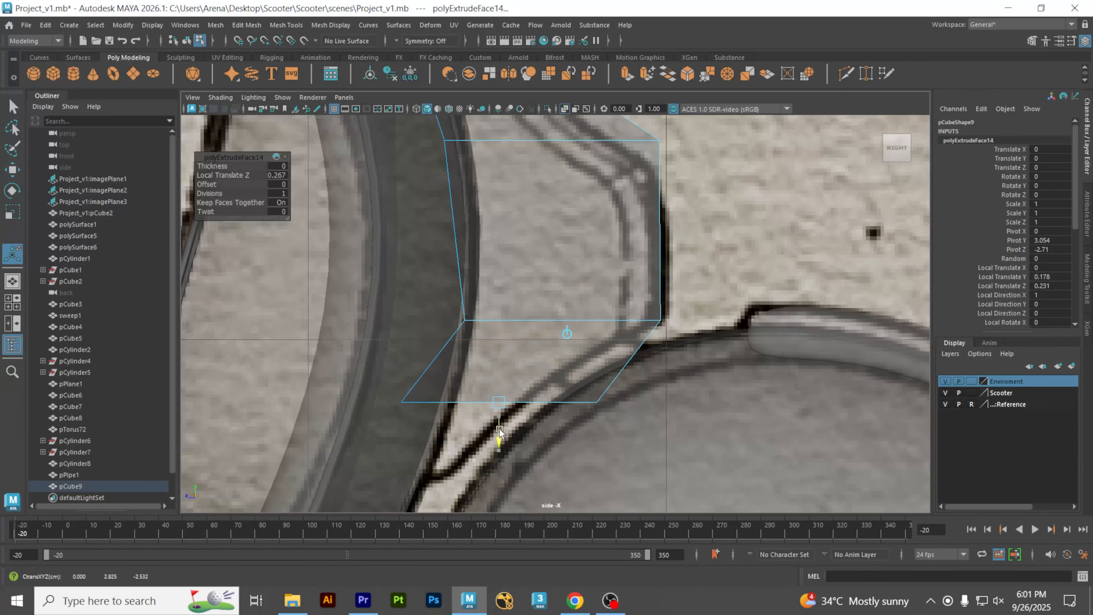
{"action": "key", "text": "r"}
{"action": "left_click_drag", "start_coordinate": [447, 398], "coordinate": [474, 506]}
{"action": "key", "text": "w"}
{"action": "key", "text": "r"}
{"action": "key", "text": "w"}
Step: Extrude the bottom face about 0.219 further down and taper it to a narrow end against the leg shield
{"action": "key", "text": "ctrl+e"}
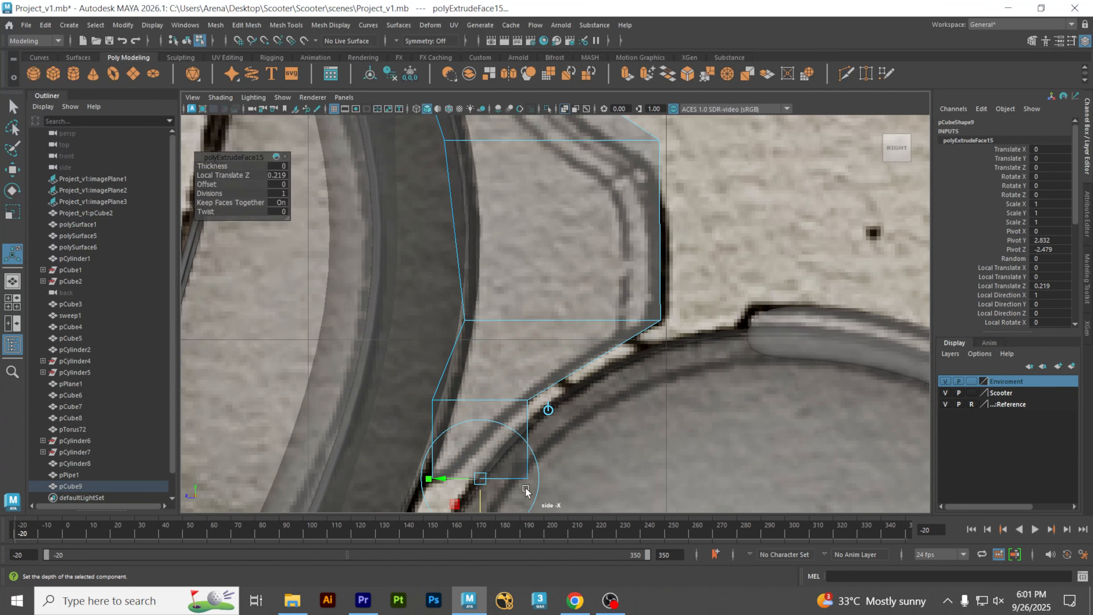
{"action": "middle_click_drag", "start_coordinate": [525, 488], "coordinate": [575, 306], "text": "alt"}
{"action": "mouse_move", "coordinate": [477, 296]}
{"action": "left_mouse_down"}
{"action": "mouse_move", "coordinate": [512, 295]}
{"action": "mouse_move", "coordinate": [473, 296]}
{"action": "left_mouse_up"}
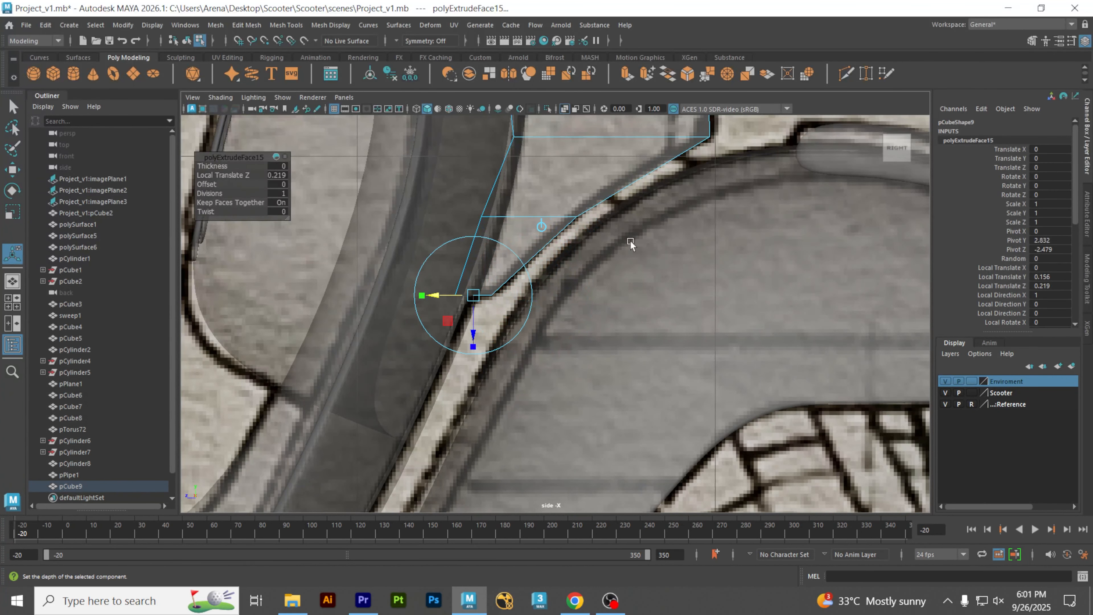
Step: In the perspective view, leave face editing and select the whole horn cover block in front of the leg shield
{"action": "middle_click_drag", "start_coordinate": [630, 241], "coordinate": [598, 331], "text": "alt"}
{"action": "key", "text": "space"}
{"action": "key", "text": "space"}
{"action": "left_click_drag", "start_coordinate": [795, 196], "coordinate": [776, 242], "text": "alt"}
{"action": "scroll", "coordinate": [509, 279], "scroll_direction": "down", "scroll_amount": 5}
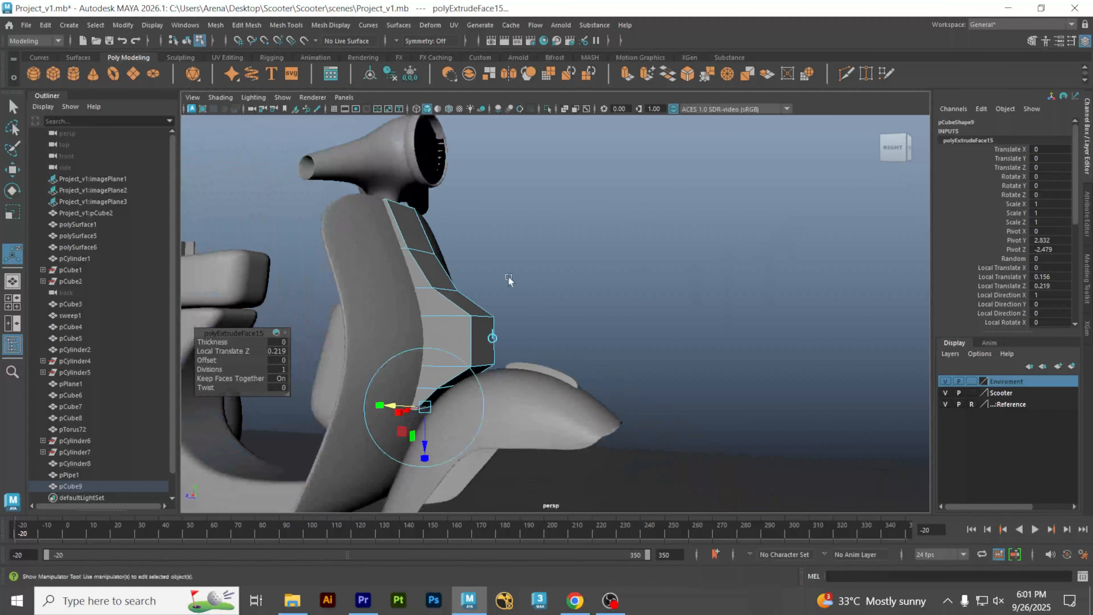
{"action": "left_click_drag", "start_coordinate": [508, 279], "coordinate": [708, 257], "text": "alt"}
{"action": "left_click_drag", "start_coordinate": [689, 209], "coordinate": [631, 279], "text": "alt"}
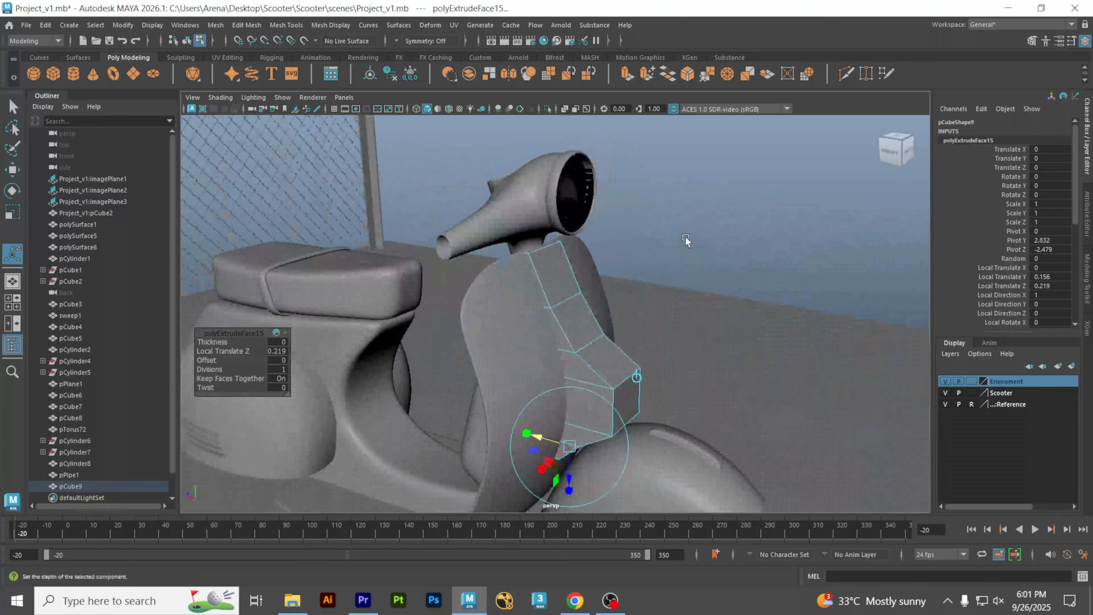
{"action": "right_click_drag", "start_coordinate": [685, 237], "coordinate": [750, 210]}
{"action": "left_click", "coordinate": [724, 258]}
{"action": "left_click_drag", "start_coordinate": [723, 257], "coordinate": [640, 371], "text": "alt"}
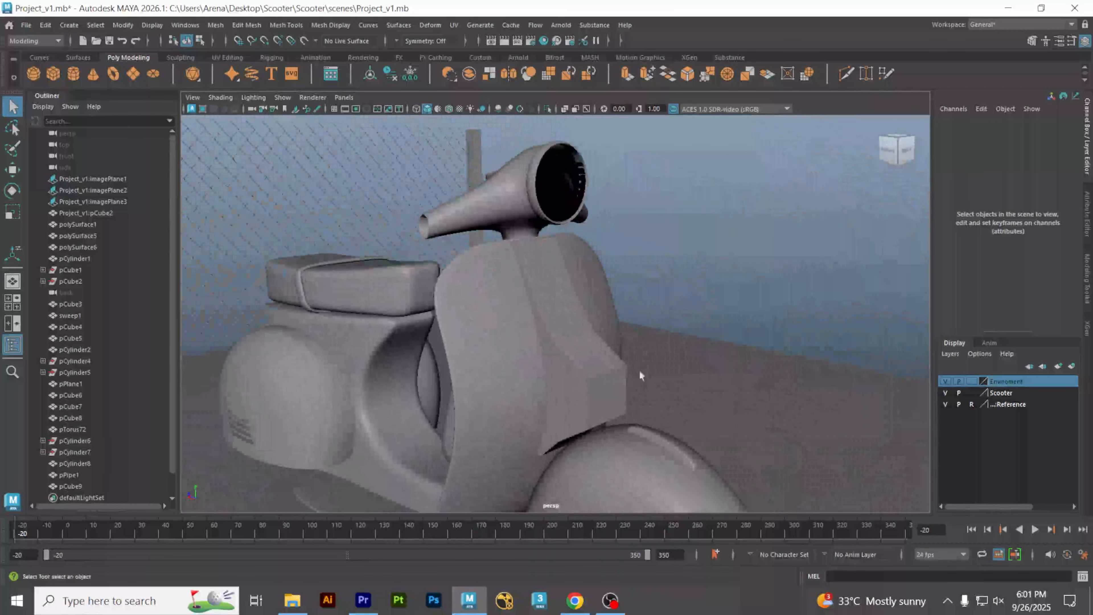
{"action": "left_click", "coordinate": [586, 391]}
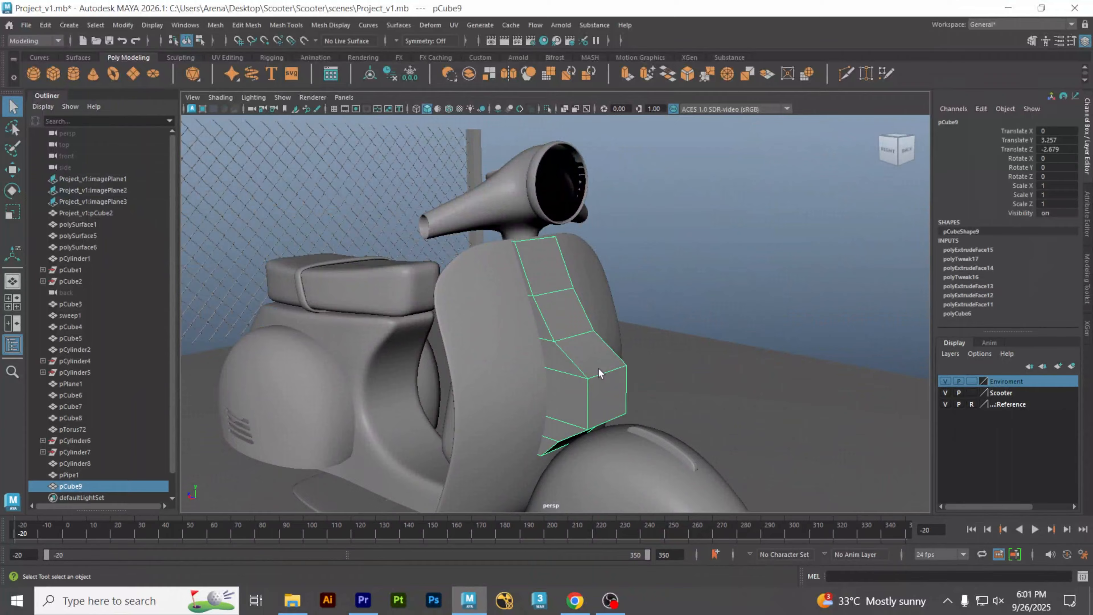
Step: Preview the horn cover with smoothing, then return it to the unsmoothed display with the whole object selected
{"action": "key", "text": "3"}
{"action": "left_click", "coordinate": [698, 267]}
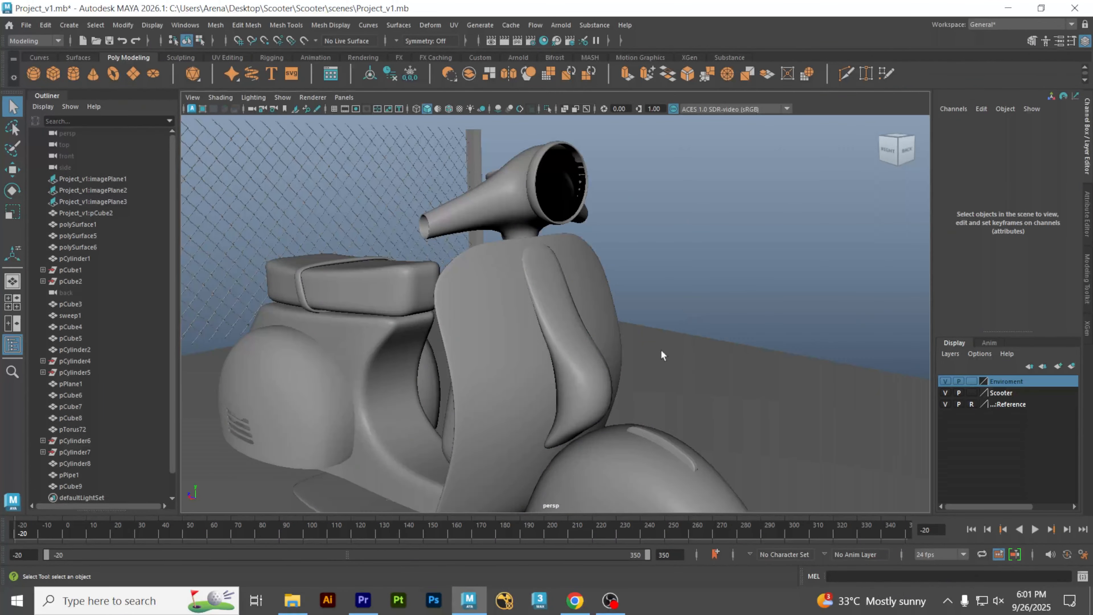
{"action": "left_click", "coordinate": [607, 374]}
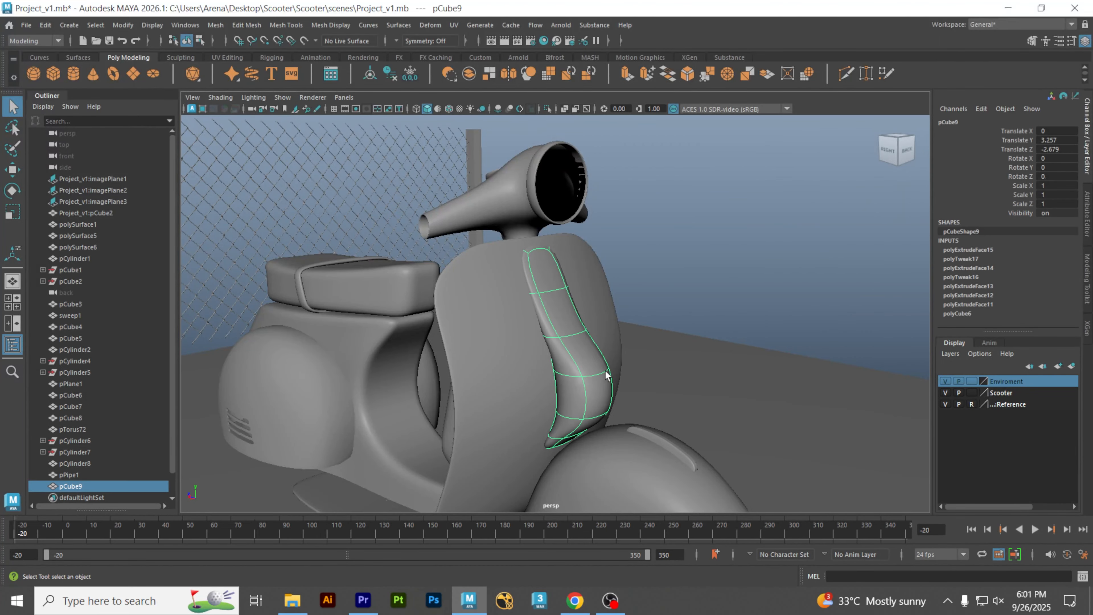
{"action": "key", "text": "1"}
{"action": "left_click", "coordinate": [686, 314]}
{"action": "left_click", "coordinate": [596, 364]}
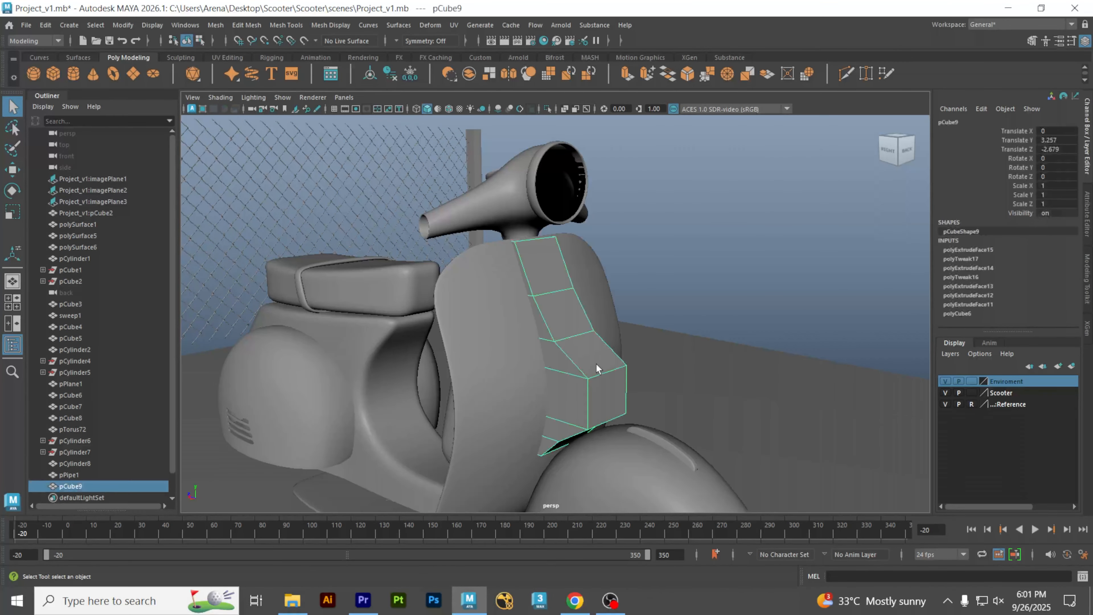
Step: Turn on Object X symmetry for editing the horn cover
{"action": "scroll", "coordinate": [625, 336], "scroll_direction": "up", "scroll_amount": 2}
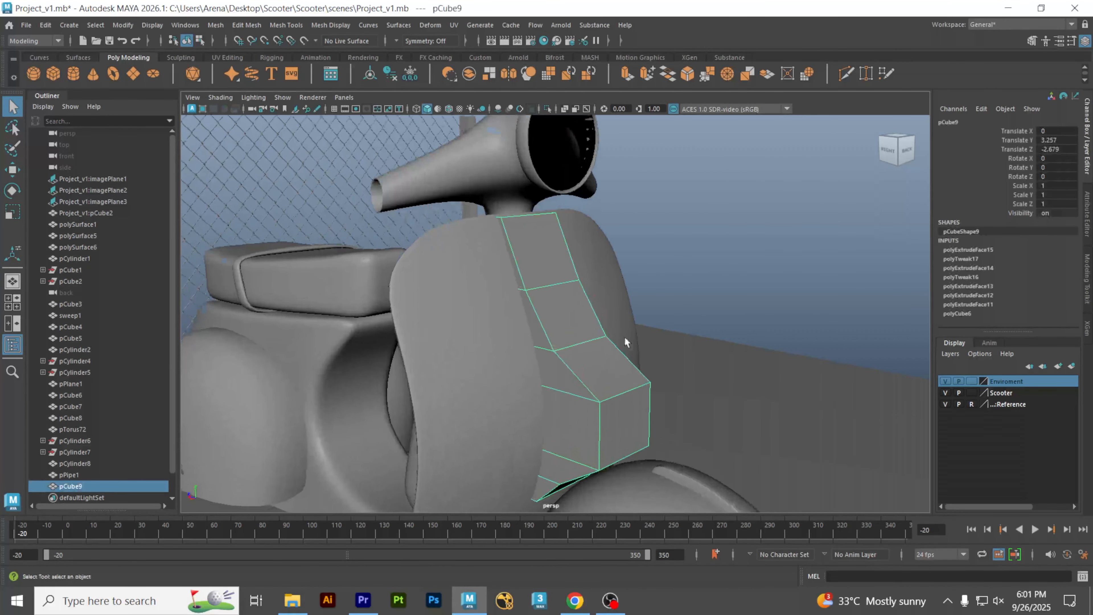
{"action": "left_click_drag", "start_coordinate": [625, 341], "coordinate": [645, 385], "text": "alt"}
{"action": "left_click", "coordinate": [398, 41]}
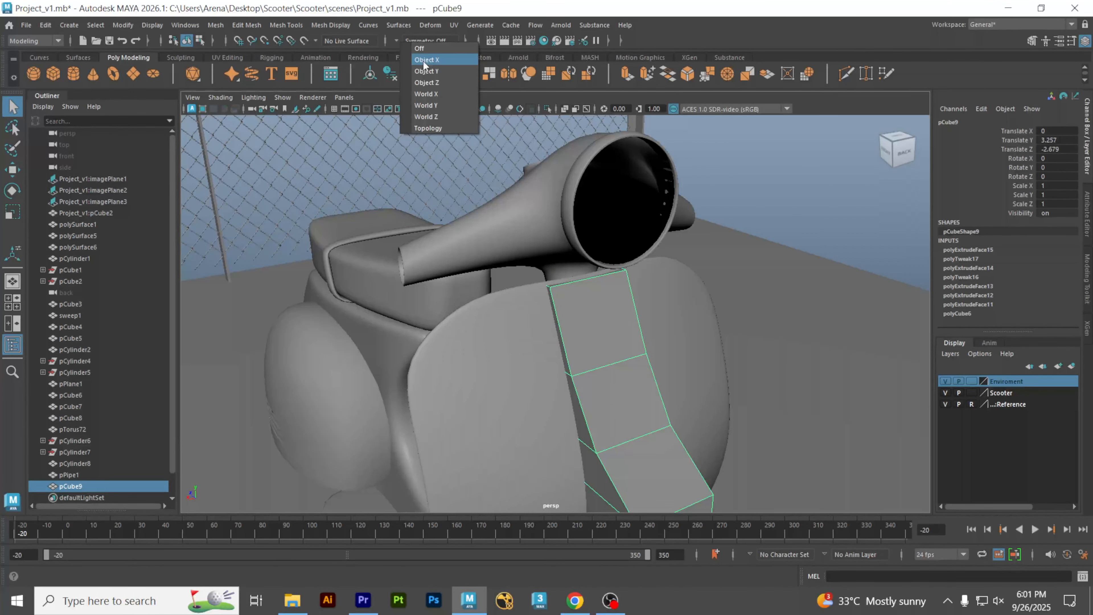
{"action": "left_click", "coordinate": [426, 61]}
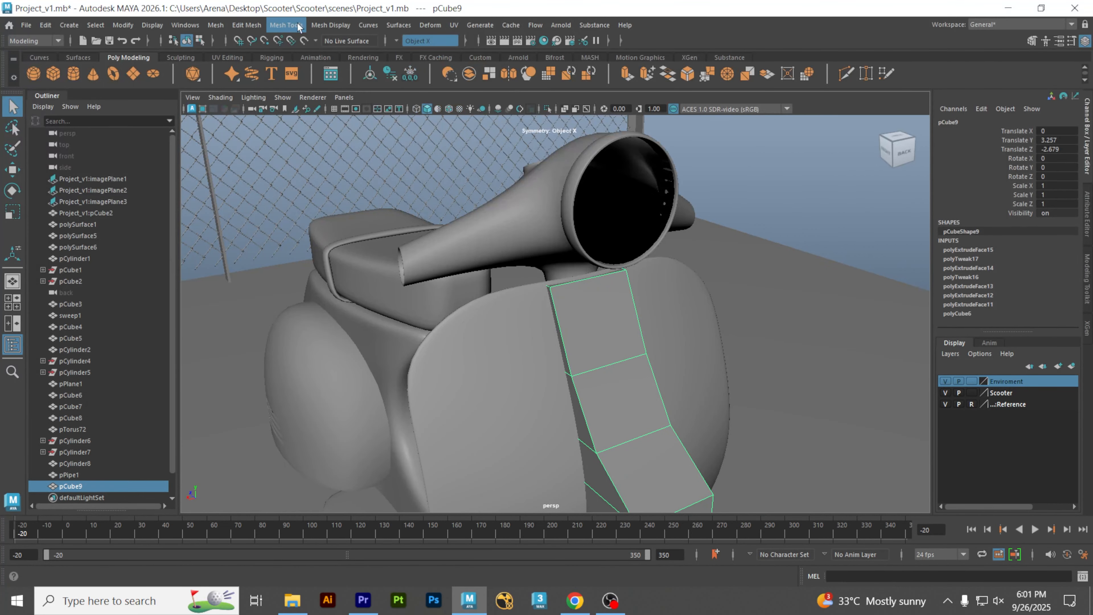
Step: Activate the Insert Edge Loop tool for the horn cover and review its settings
{"action": "left_click", "coordinate": [283, 25]}
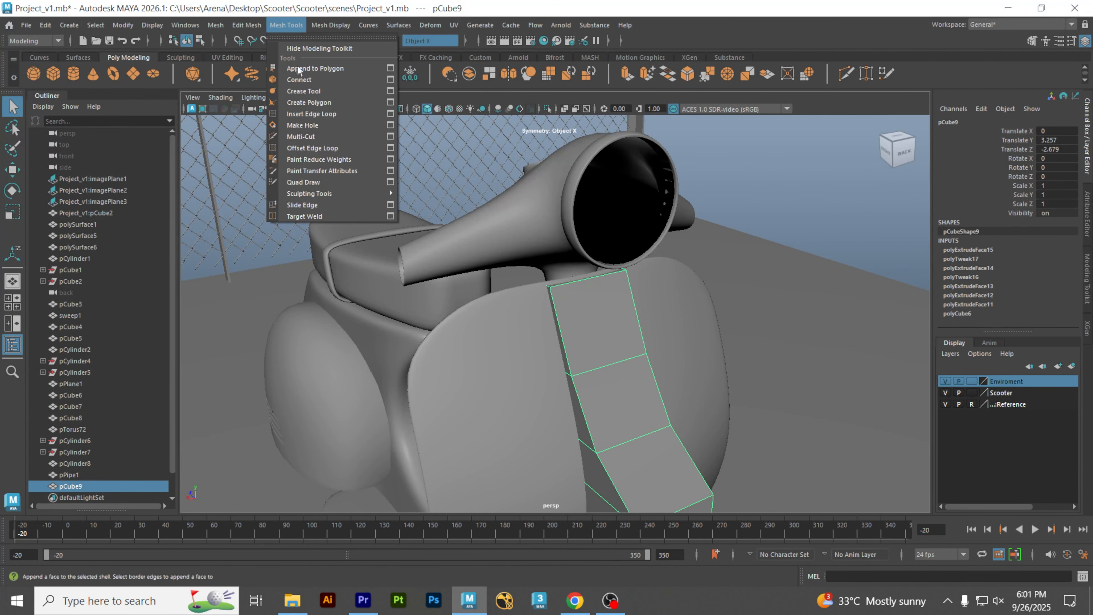
{"action": "left_click", "coordinate": [308, 112]}
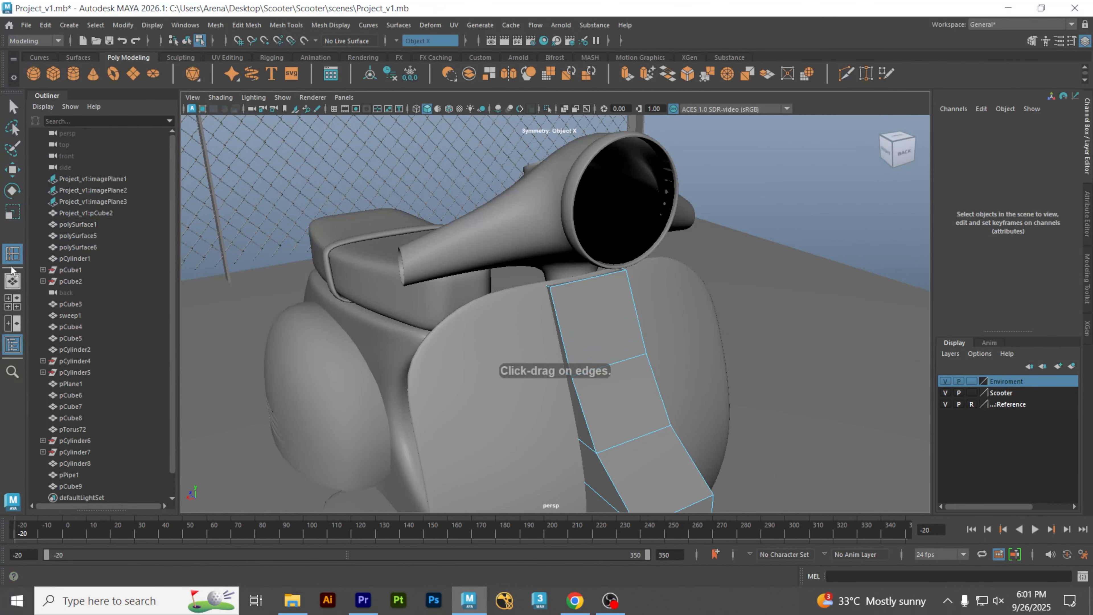
{"action": "left_click", "coordinate": [12, 255]}
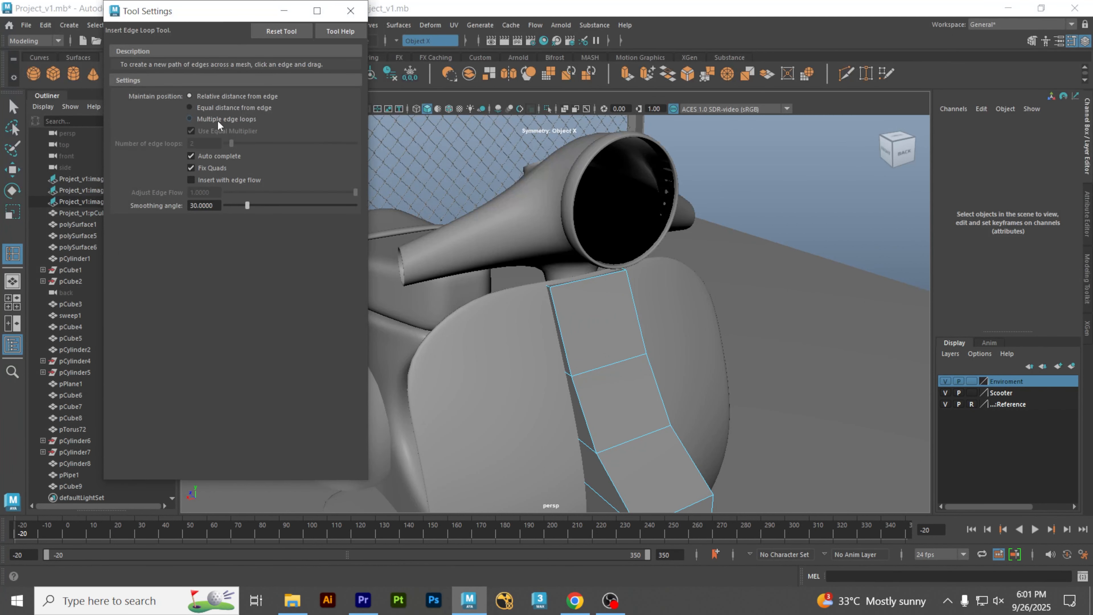
{"action": "left_click", "coordinate": [350, 10]}
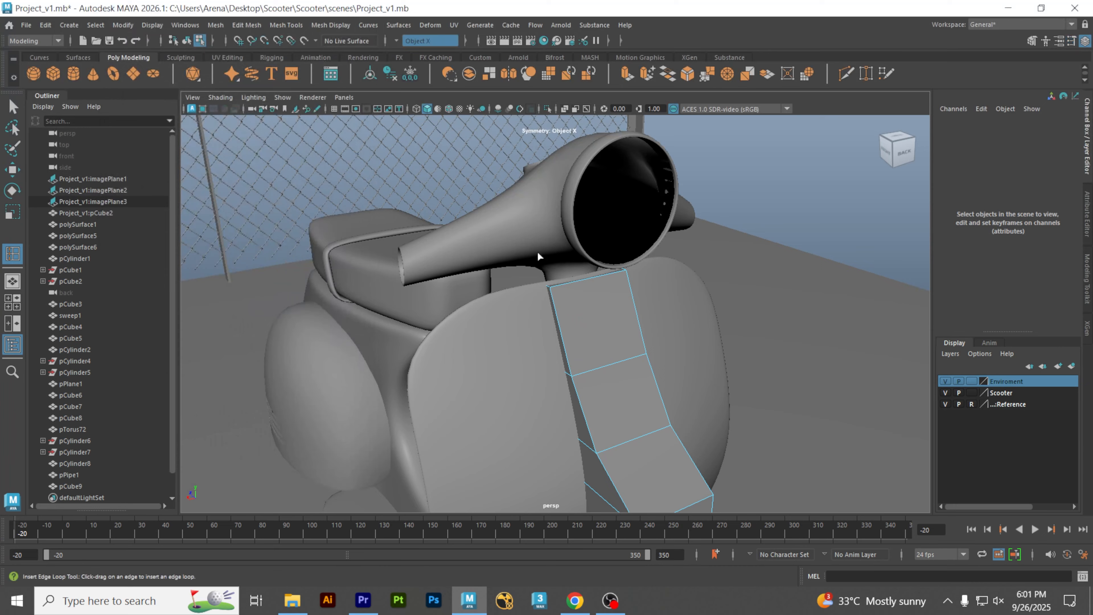
Step: Try to insert a symmetric edge loop near the side edge of the horn cover's upper front face, and switch symmetry off
{"action": "right_click_drag", "start_coordinate": [557, 271], "coordinate": [693, 267], "text": "alt"}
{"action": "middle_click_drag", "start_coordinate": [693, 267], "coordinate": [642, 227], "text": "alt"}
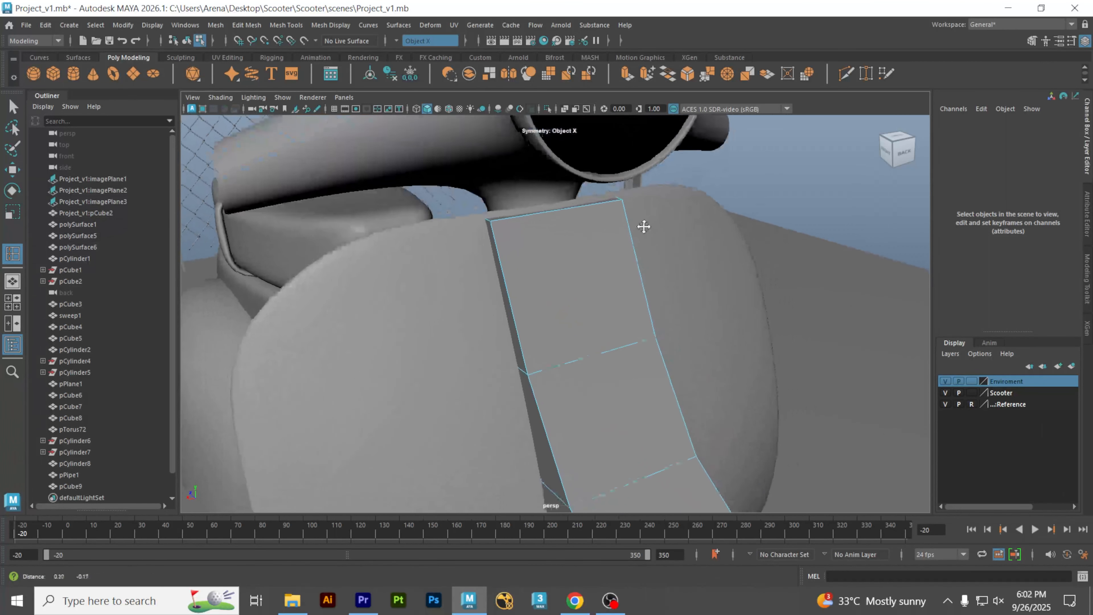
{"action": "left_click_drag", "start_coordinate": [627, 230], "coordinate": [556, 272], "text": "alt"}
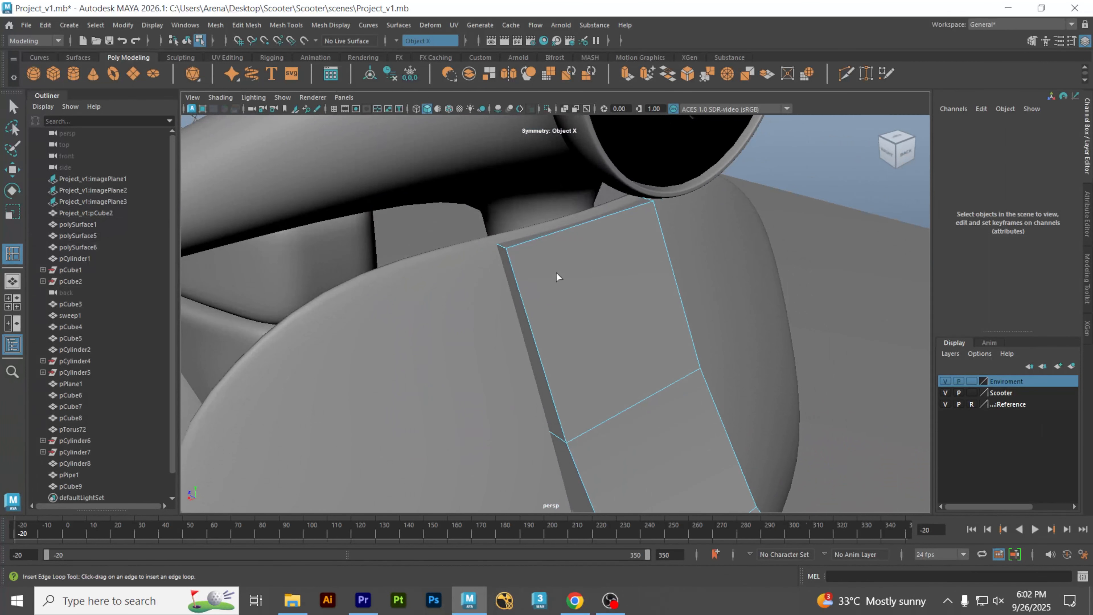
{"action": "left_click", "coordinate": [515, 246]}
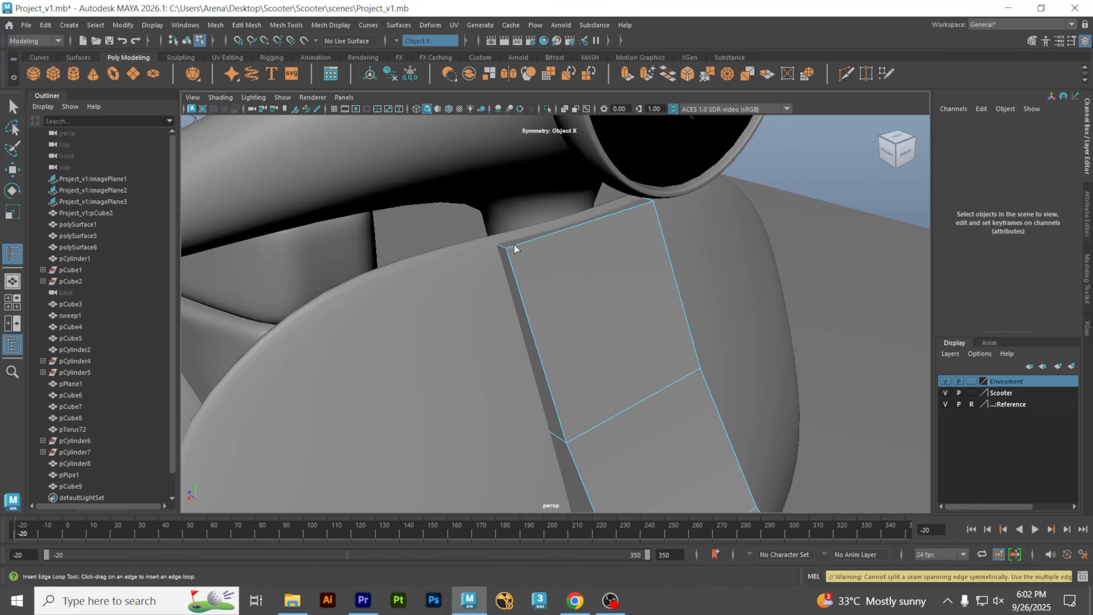
{"action": "left_click", "coordinate": [516, 246]}
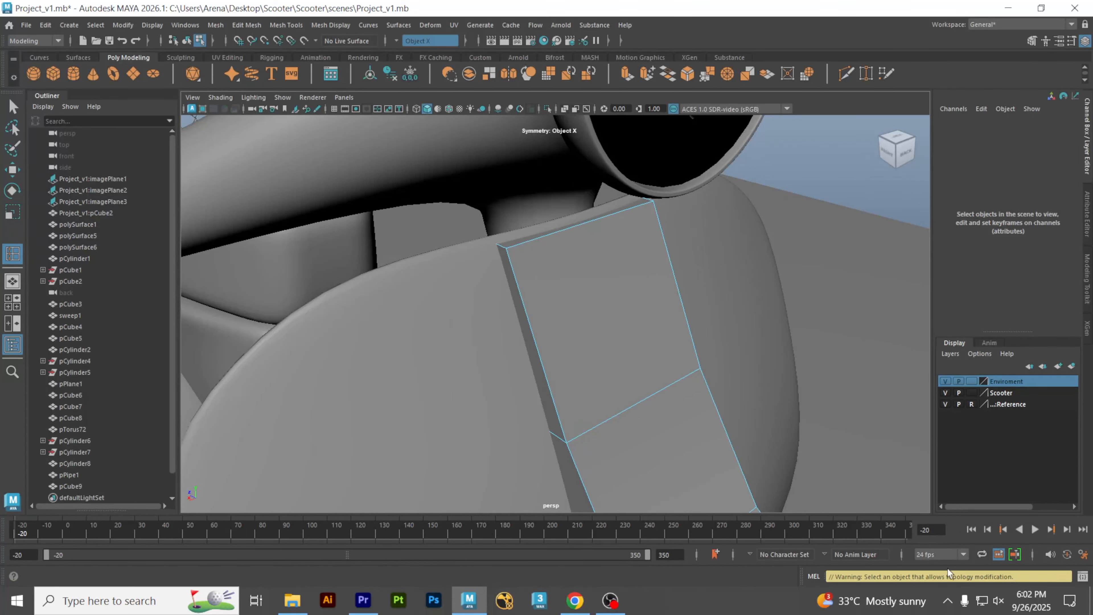
{"action": "left_click", "coordinate": [397, 41]}
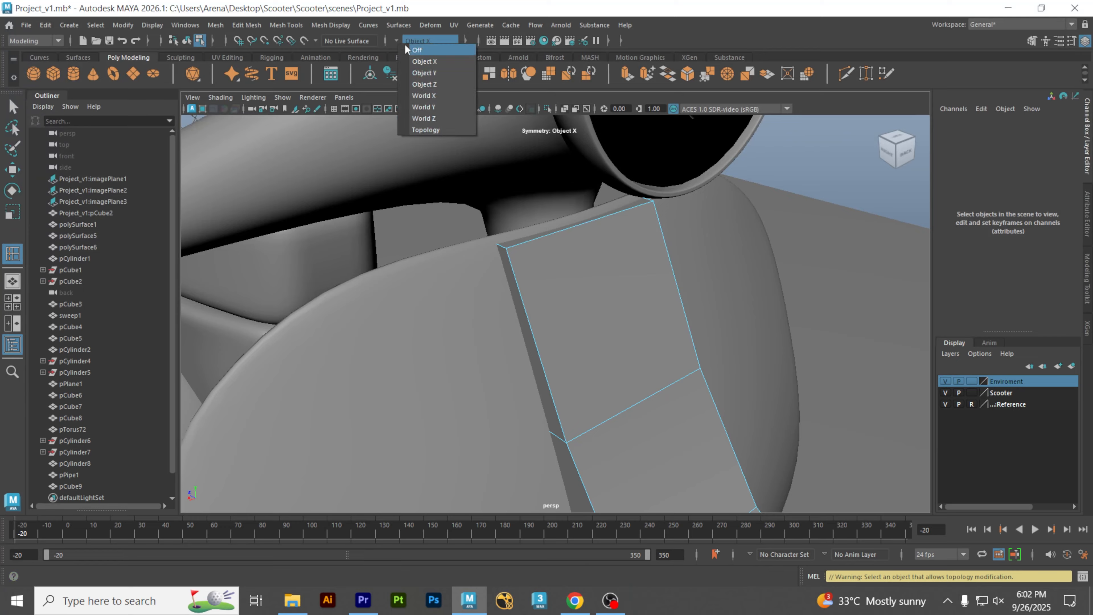
{"action": "left_click", "coordinate": [409, 45]}
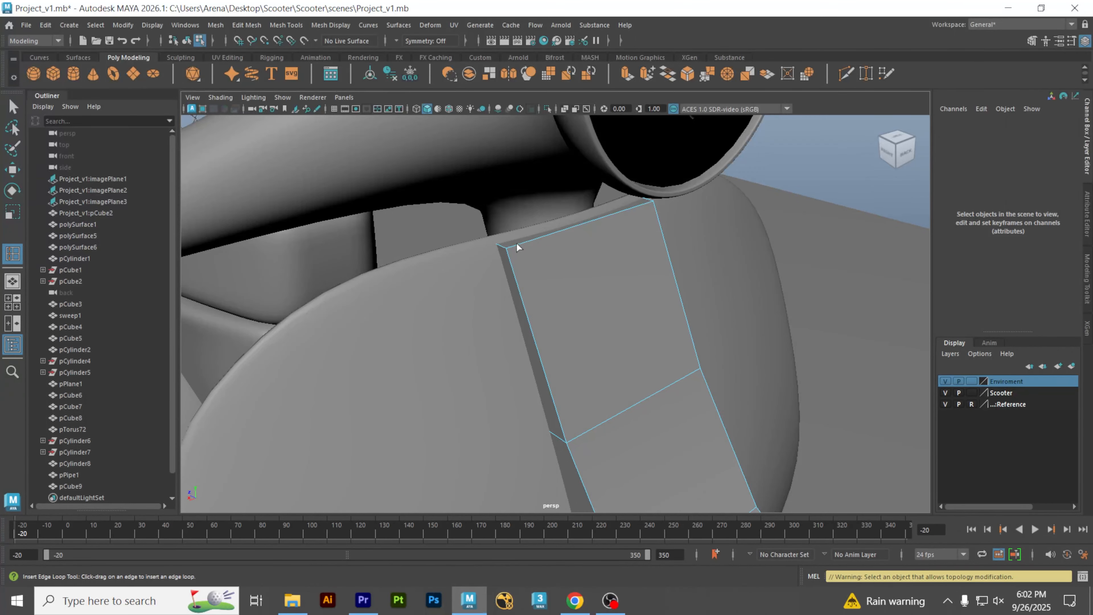
Step: Insert a single lengthwise edge loop close to each side edge of the horn cover's front, and undo both
{"action": "left_click_drag", "start_coordinate": [516, 245], "coordinate": [519, 251]}
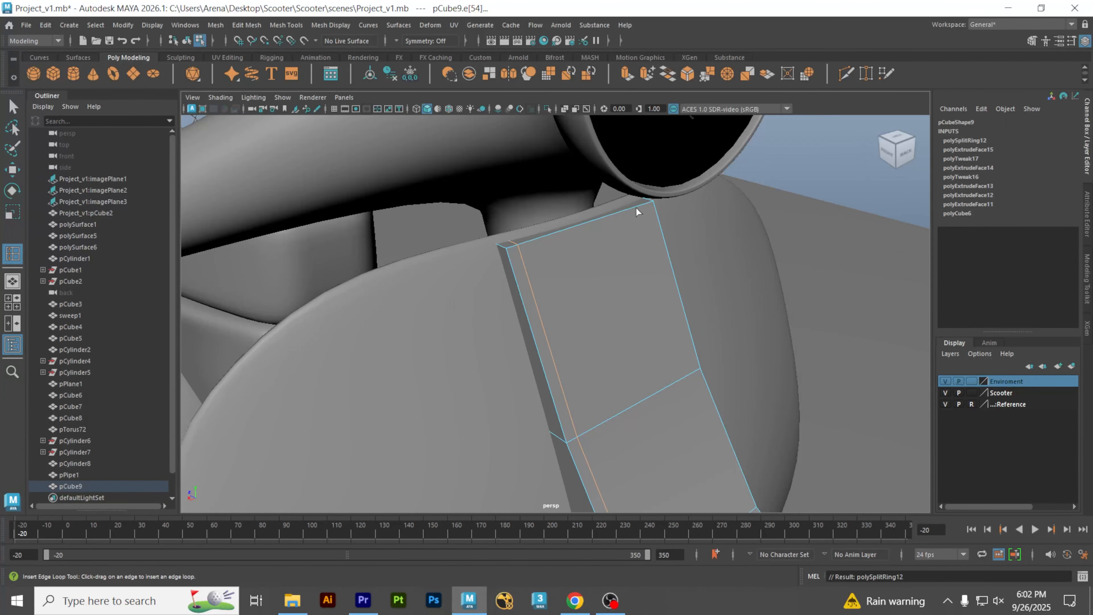
{"action": "left_click_drag", "start_coordinate": [642, 204], "coordinate": [643, 206]}
{"action": "left_click_drag", "start_coordinate": [671, 246], "coordinate": [649, 247], "text": "alt"}
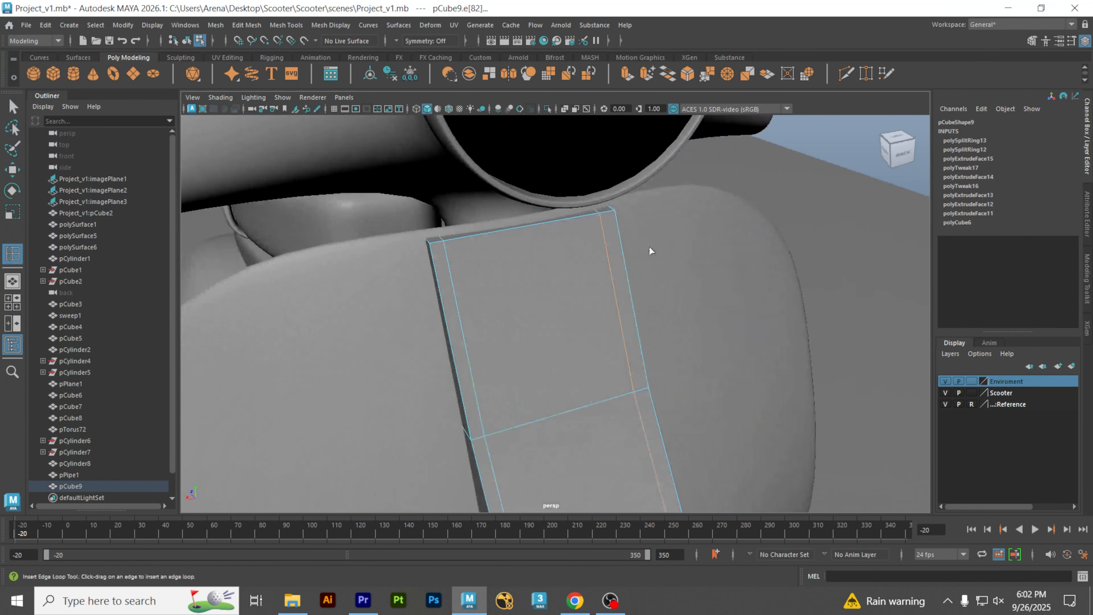
{"action": "key", "text": "ctrl+z"}
{"action": "key", "text": "ctrl+z"}
Step: Retry the two lengthwise edge loops slightly farther in from the side edges, and undo them as well
{"action": "left_click_drag", "start_coordinate": [447, 240], "coordinate": [459, 238]}
{"action": "left_click_drag", "start_coordinate": [578, 218], "coordinate": [580, 215]}
{"action": "key", "text": "ctrl+z"}
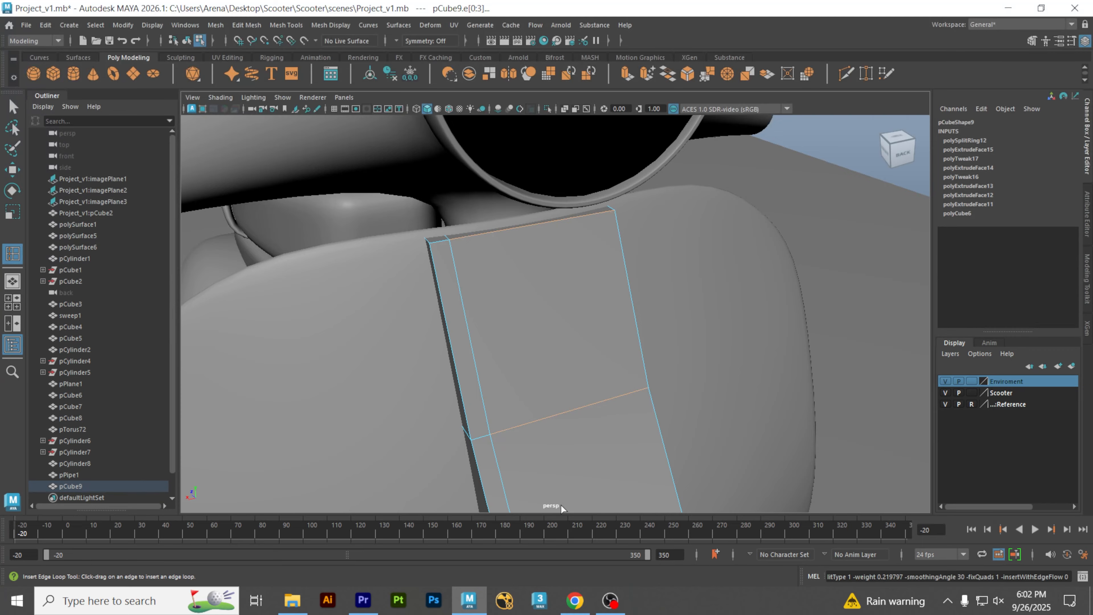
{"action": "key", "text": "ctrl+z"}
{"action": "key", "text": "ctrl+z"}
{"action": "key", "text": "ctrl+z"}
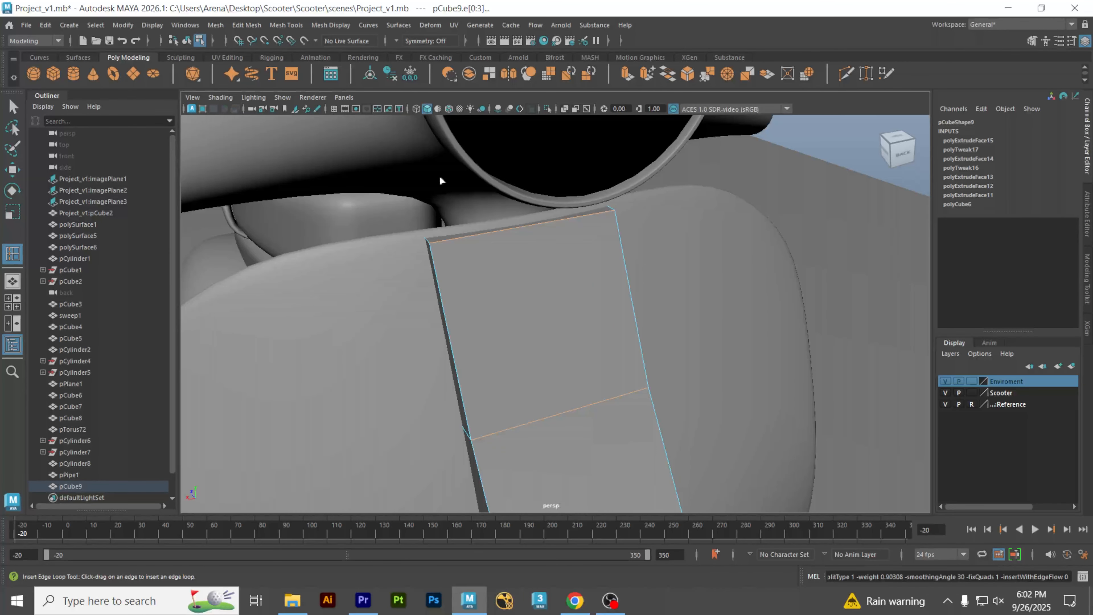
Step: Set the Insert Edge Loop tool to multiple edge loops with 2 loops and insert them lengthwise along the horn cover
{"action": "double_click", "coordinate": [13, 254]}
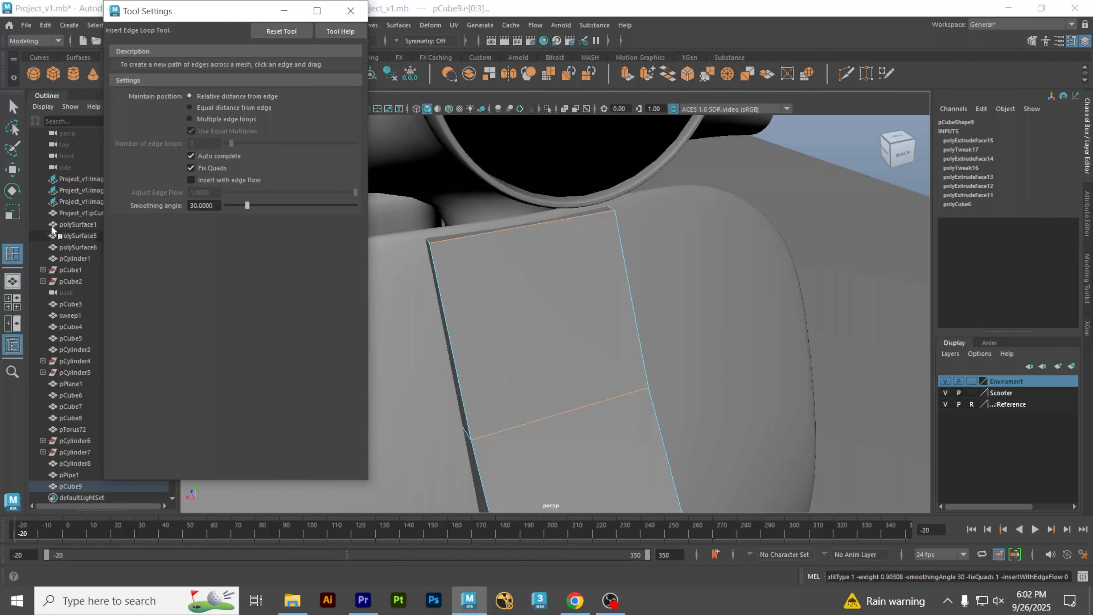
{"action": "left_click", "coordinate": [203, 119]}
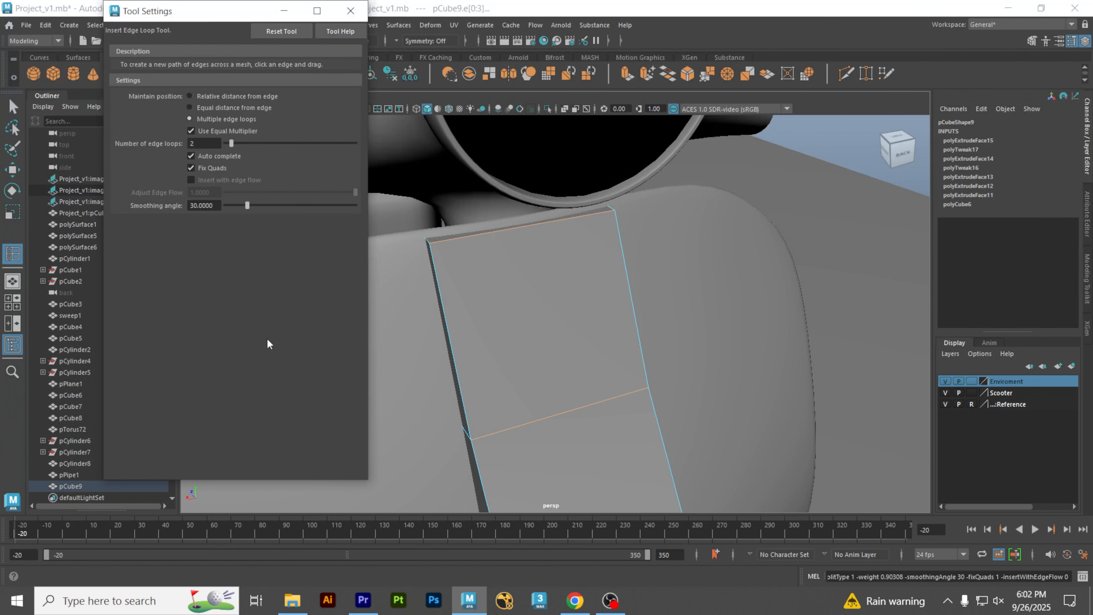
{"action": "left_click", "coordinate": [350, 10]}
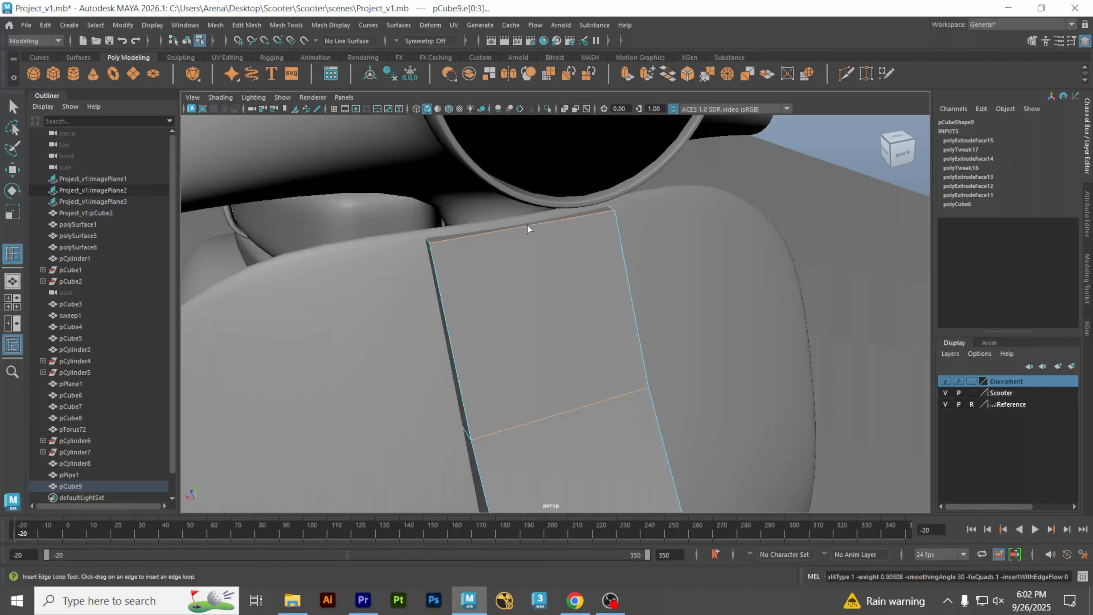
{"action": "left_click_drag", "start_coordinate": [526, 228], "coordinate": [541, 225]}
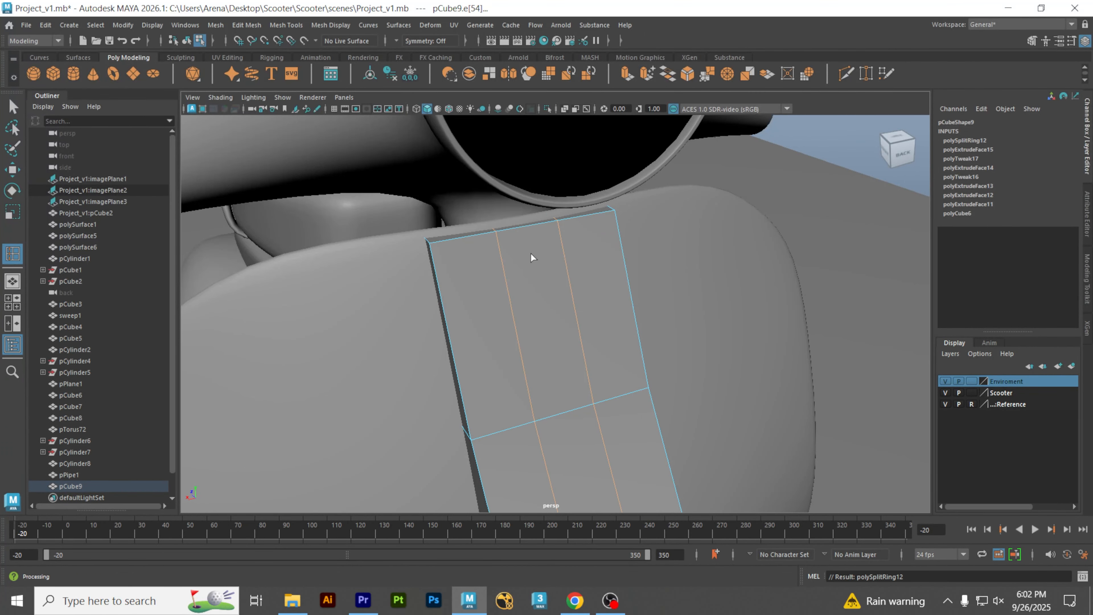
Step: Scale the two lengthwise edge loops apart along X until they sit close to the horn cover's side edges
{"action": "scroll", "coordinate": [531, 356], "scroll_direction": "down", "scroll_amount": 5}
{"action": "scroll", "coordinate": [579, 320], "scroll_direction": "up", "scroll_amount": 3}
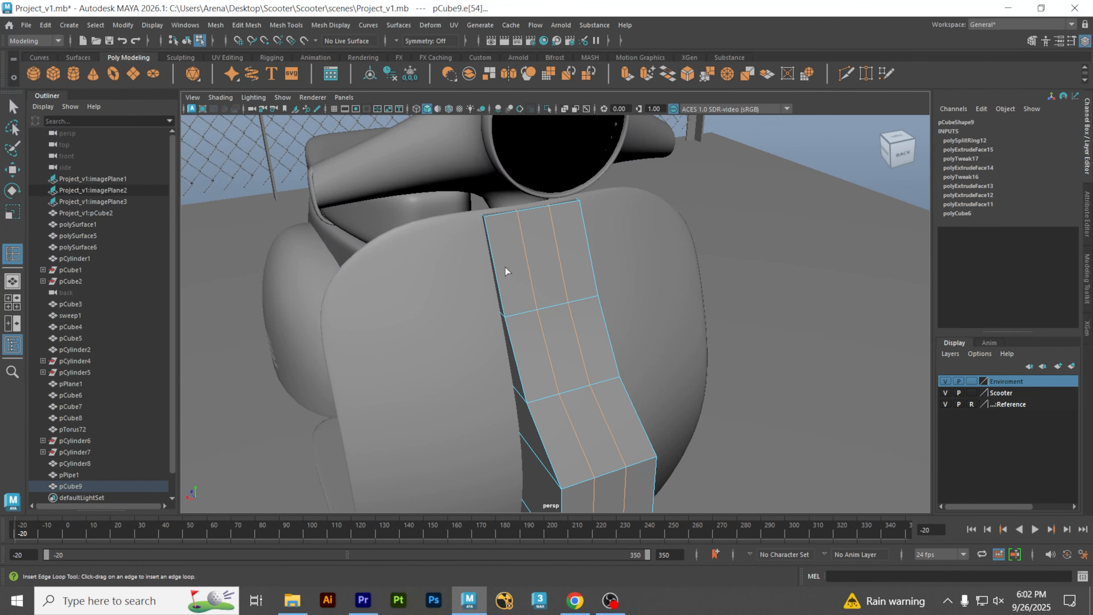
{"action": "key", "text": "r"}
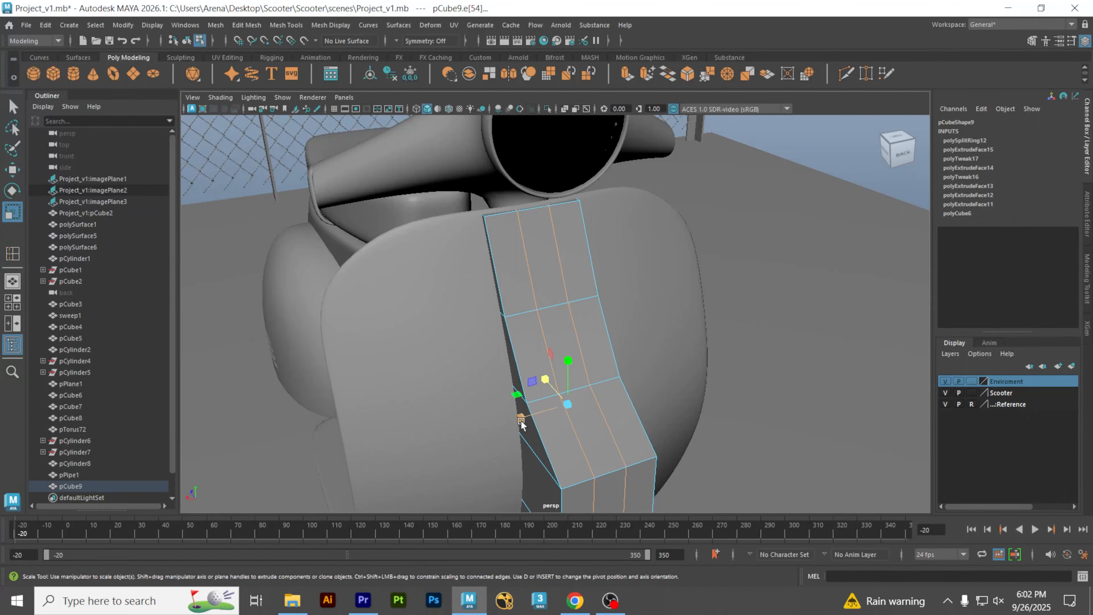
{"action": "left_click_drag", "start_coordinate": [521, 422], "coordinate": [450, 444]}
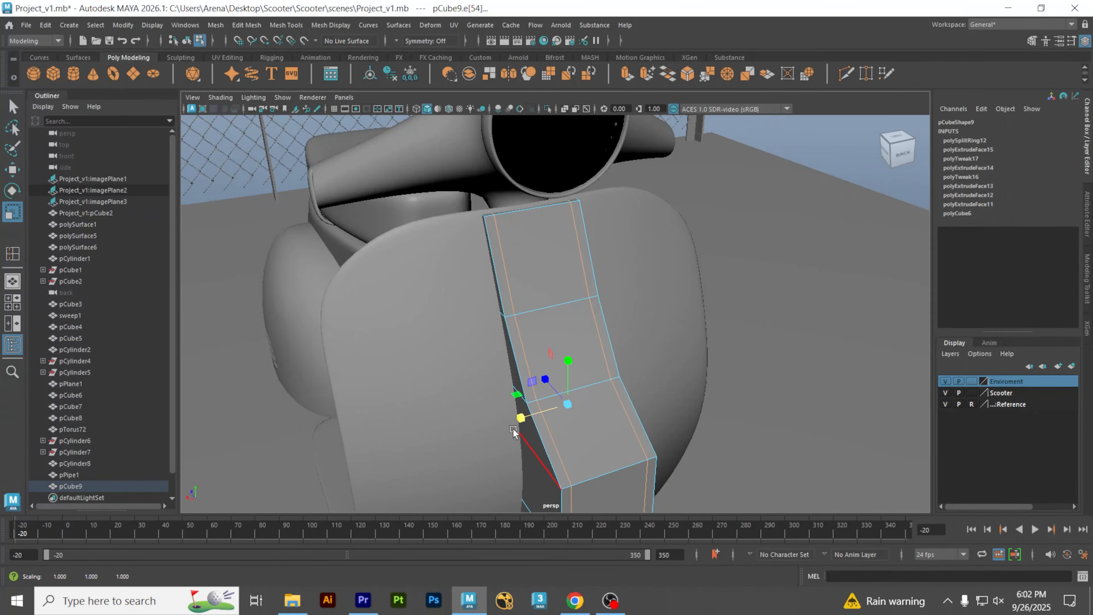
{"action": "left_click_drag", "start_coordinate": [519, 420], "coordinate": [521, 423]}
{"action": "left_click_drag", "start_coordinate": [545, 314], "coordinate": [559, 305], "text": "alt"}
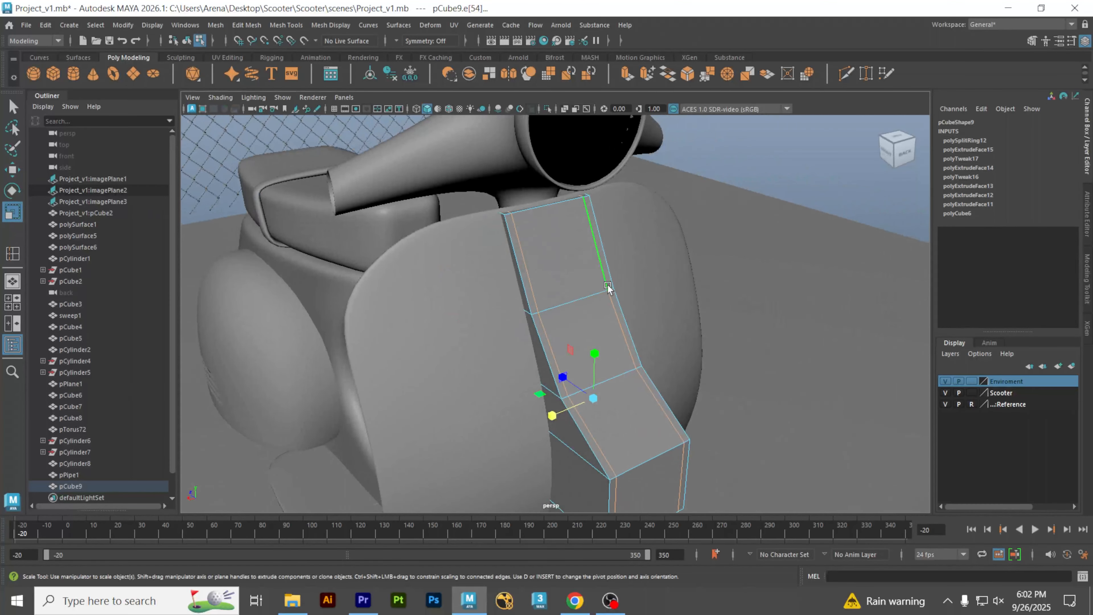
Step: Return to object mode, apply the smooth preview to the horn cover and examine its shape against the leg shield and fender
{"action": "key", "text": "w"}
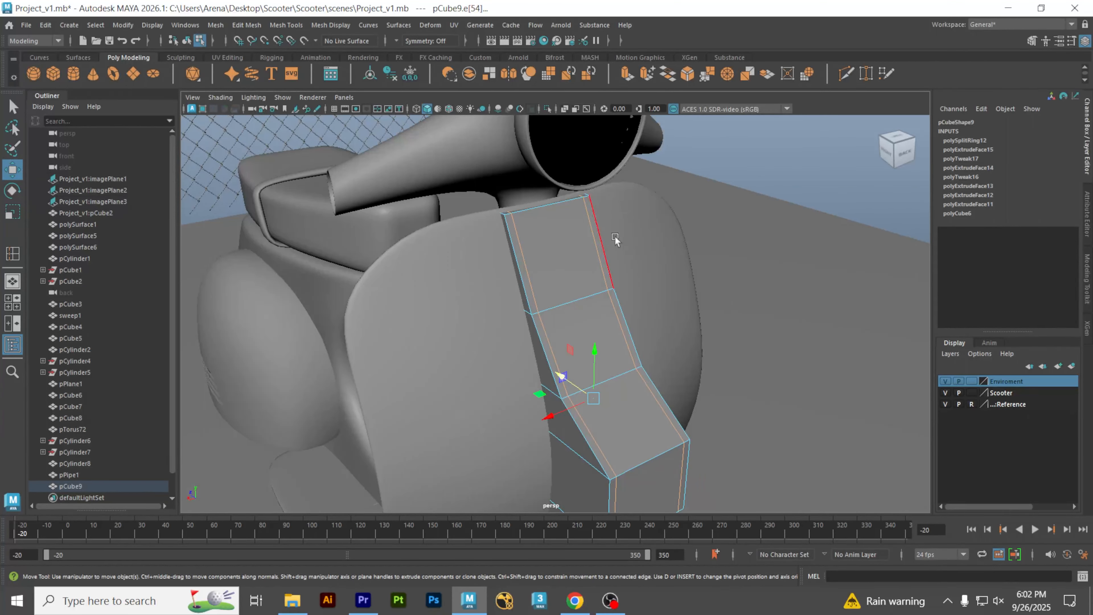
{"action": "right_click_drag", "start_coordinate": [580, 237], "coordinate": [614, 235]}
{"action": "left_click", "coordinate": [779, 241]}
{"action": "scroll", "coordinate": [634, 350], "scroll_direction": "down", "scroll_amount": 3}
{"action": "left_click_drag", "start_coordinate": [633, 350], "coordinate": [635, 345], "text": "alt"}
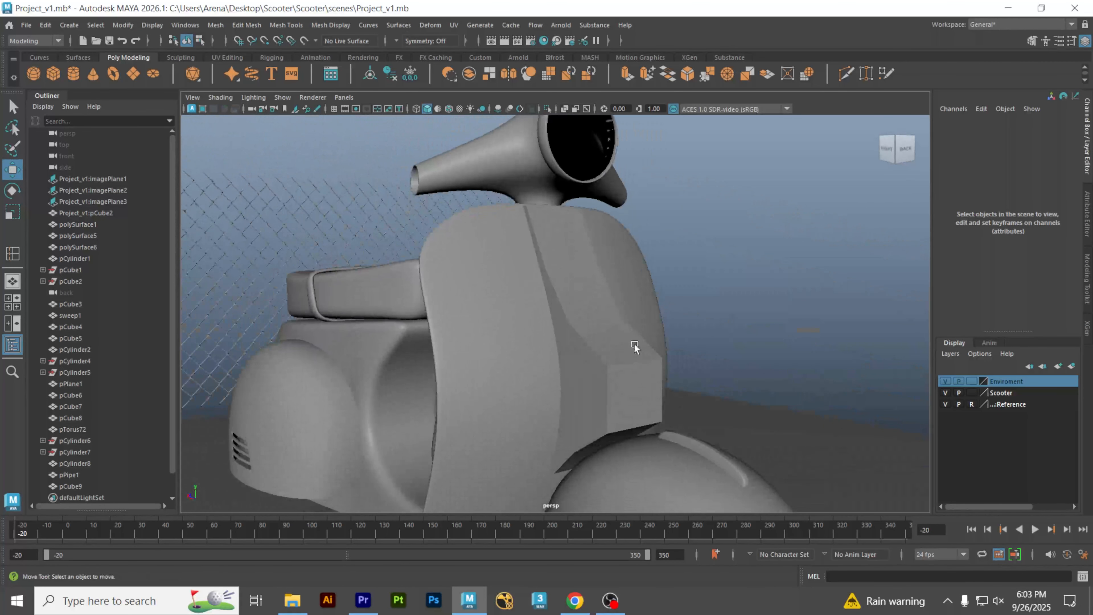
{"action": "left_click", "coordinate": [619, 378]}
{"action": "key", "text": "3"}
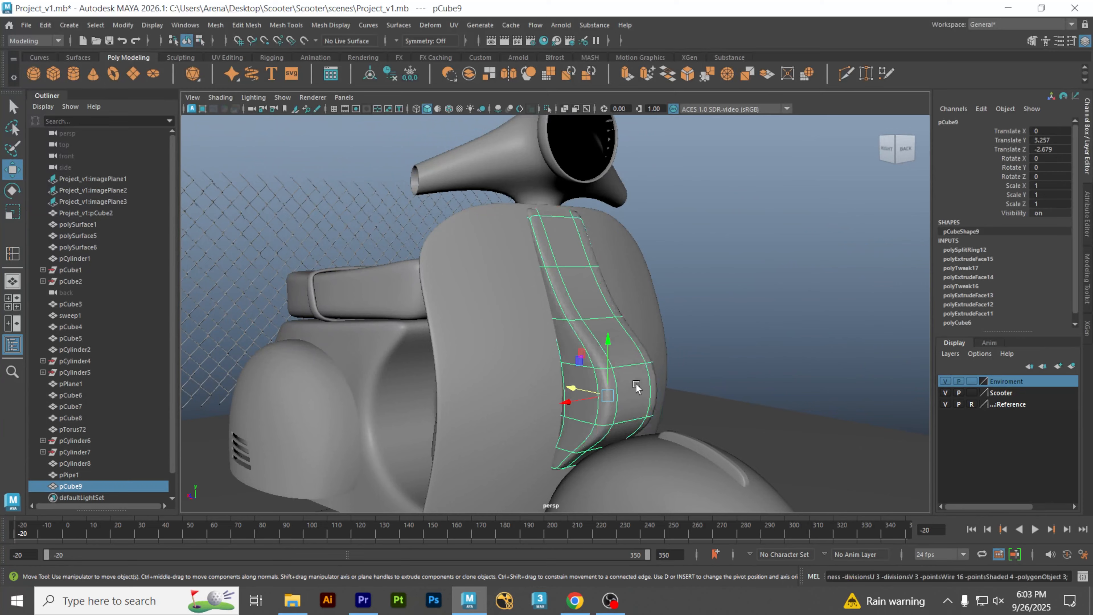
{"action": "left_click", "coordinate": [783, 342]}
{"action": "left_click_drag", "start_coordinate": [783, 342], "coordinate": [628, 338], "text": "alt"}
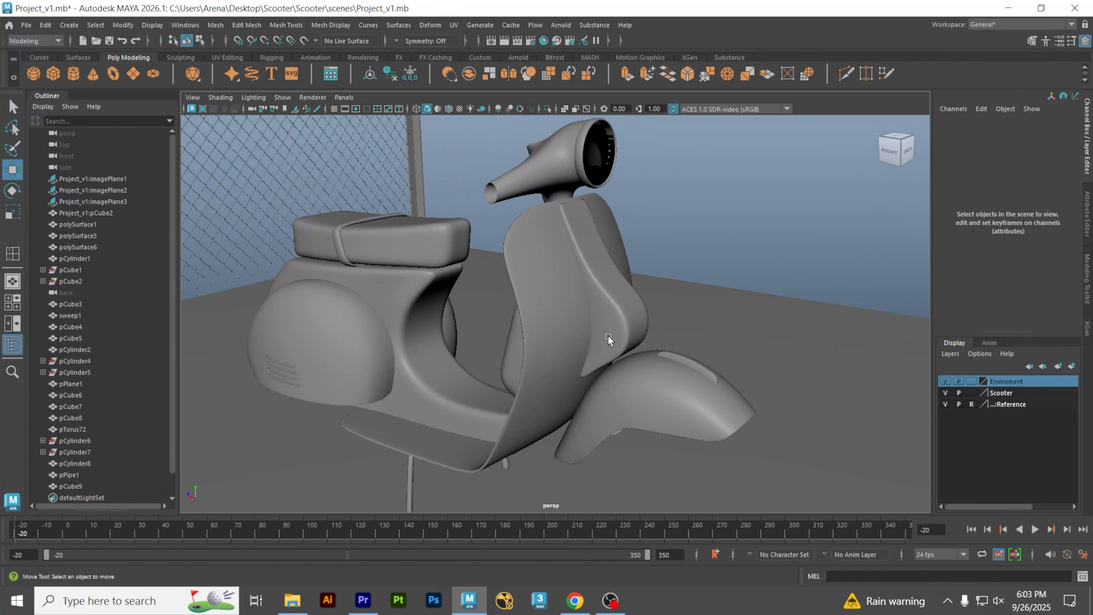
Step: Select the horn cover and turn off its smooth preview to show the original low-poly mesh
{"action": "scroll", "coordinate": [590, 312], "scroll_direction": "up", "scroll_amount": 4}
{"action": "left_click", "coordinate": [637, 294]}
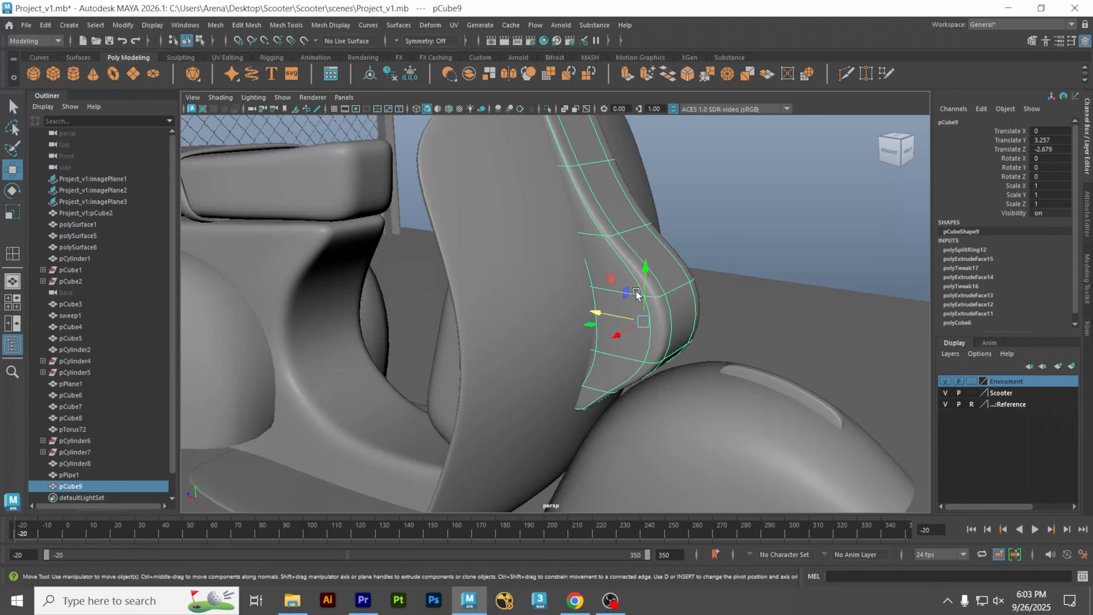
{"action": "key", "text": "1"}
{"action": "scroll", "coordinate": [641, 290], "scroll_direction": "up", "scroll_amount": 5}
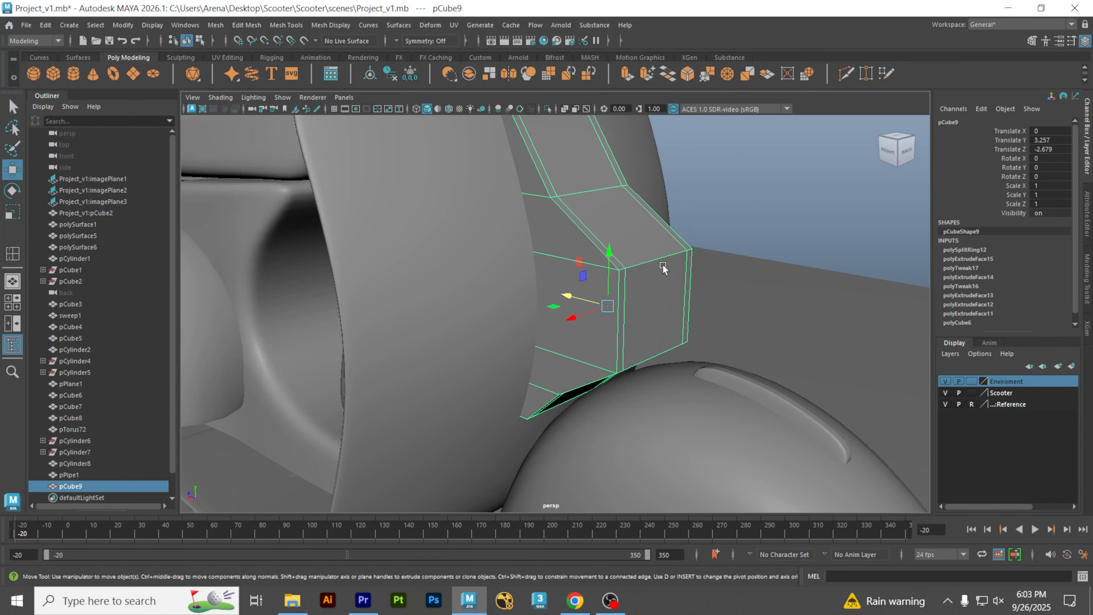
Step: Bevel the two crosswise edge loops above and below the front face of the horn cover's lower bulge
{"action": "right_click", "coordinate": [664, 254]}
{"action": "left_click", "coordinate": [661, 225]}
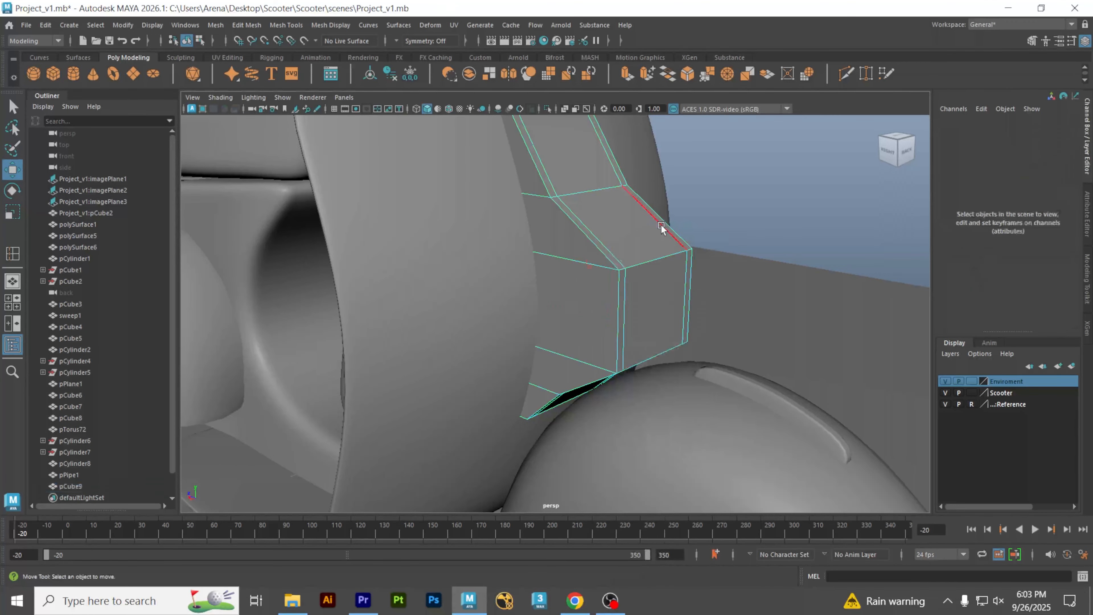
{"action": "left_click", "coordinate": [654, 257]}
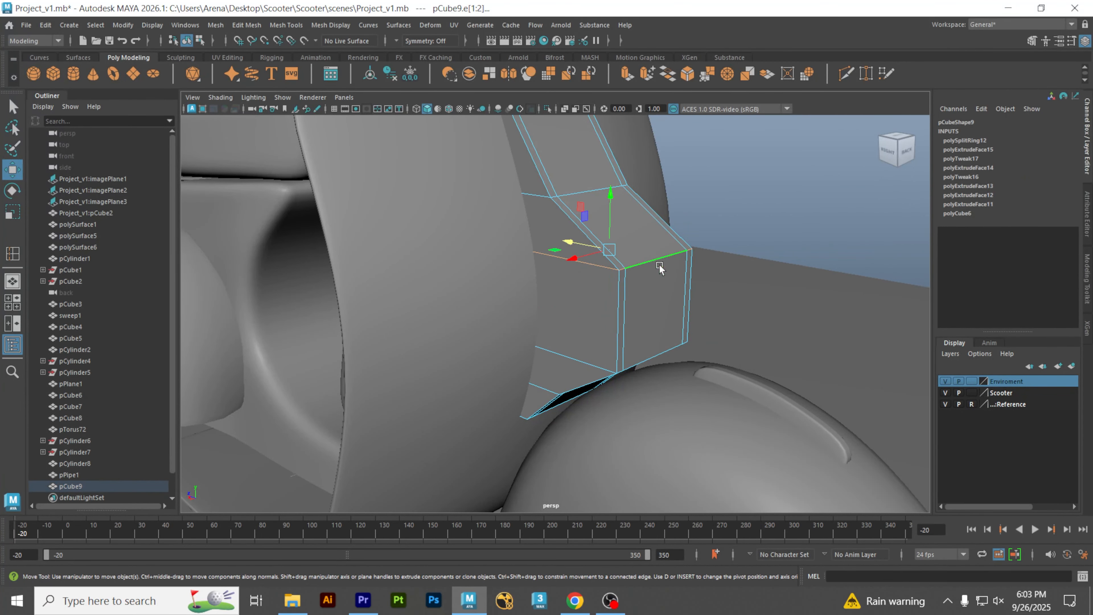
{"action": "left_click", "coordinate": [576, 358], "text": "shift"}
{"action": "left_click_drag", "start_coordinate": [576, 358], "coordinate": [637, 337], "text": "alt"}
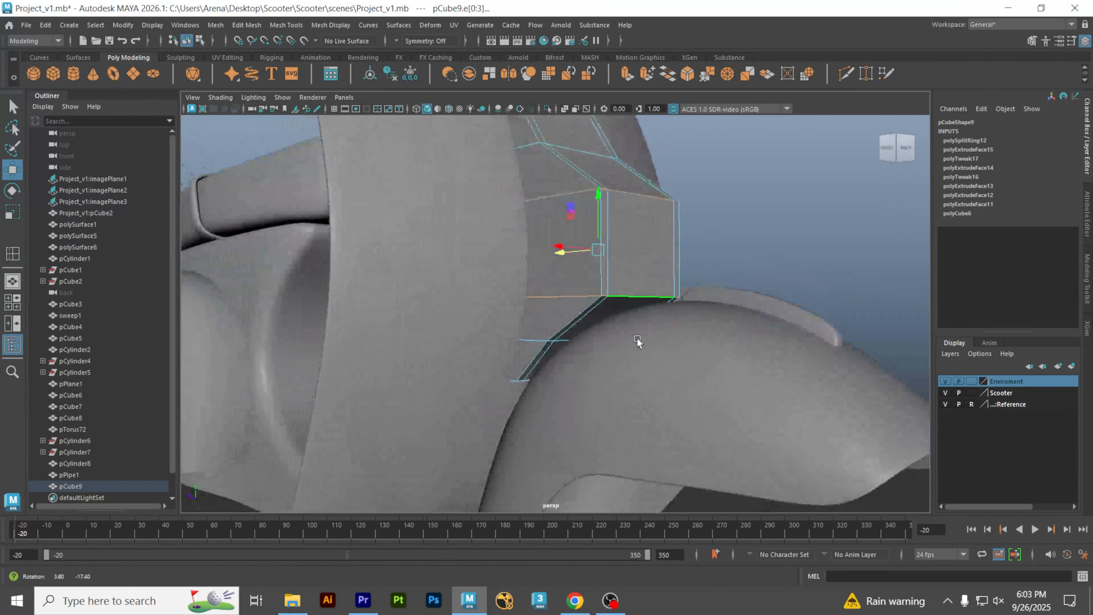
{"action": "scroll", "coordinate": [685, 271], "scroll_direction": "up", "scroll_amount": 3}
{"action": "left_click_drag", "start_coordinate": [685, 272], "coordinate": [665, 352], "text": "alt"}
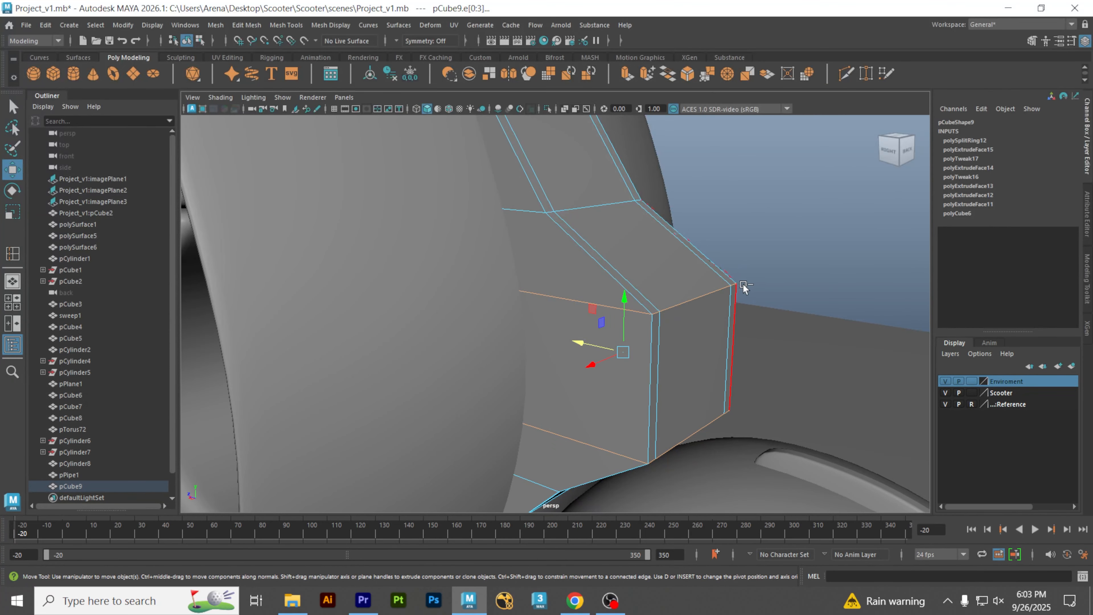
{"action": "key", "text": "ctrl+b"}
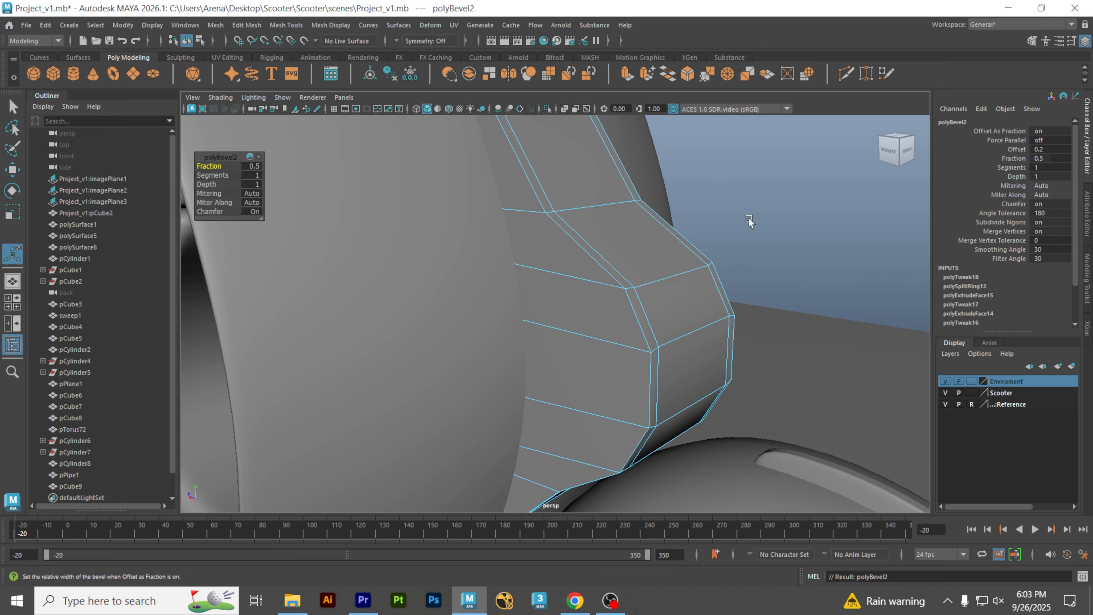
{"action": "left_click", "coordinate": [749, 222]}
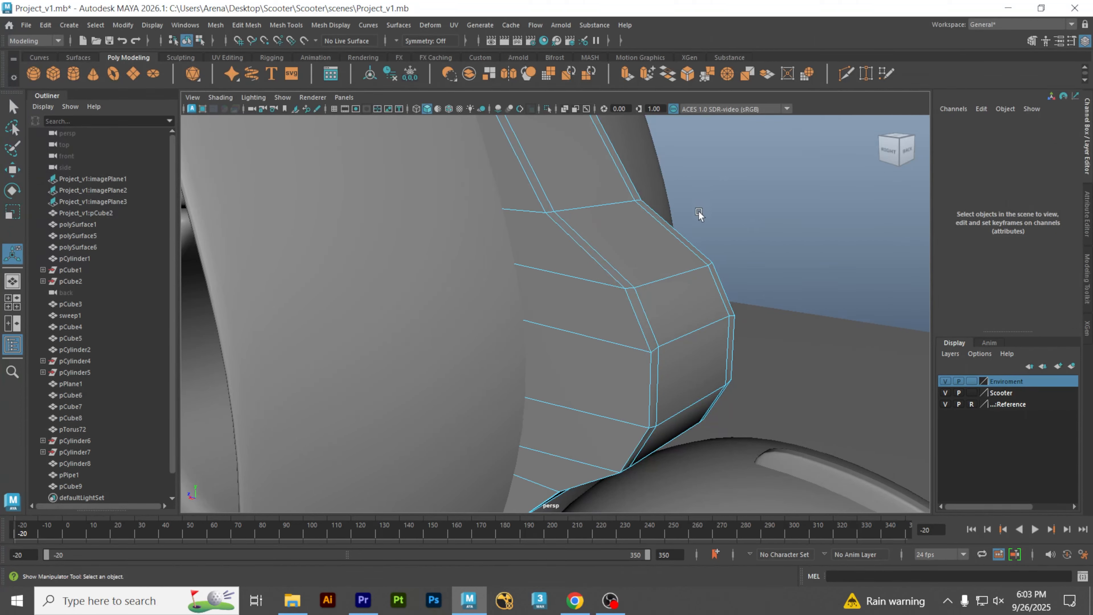
Step: Return to object mode and set the horn cover bevel's Fraction to 0.12
{"action": "right_click_drag", "start_coordinate": [781, 198], "coordinate": [824, 178]}
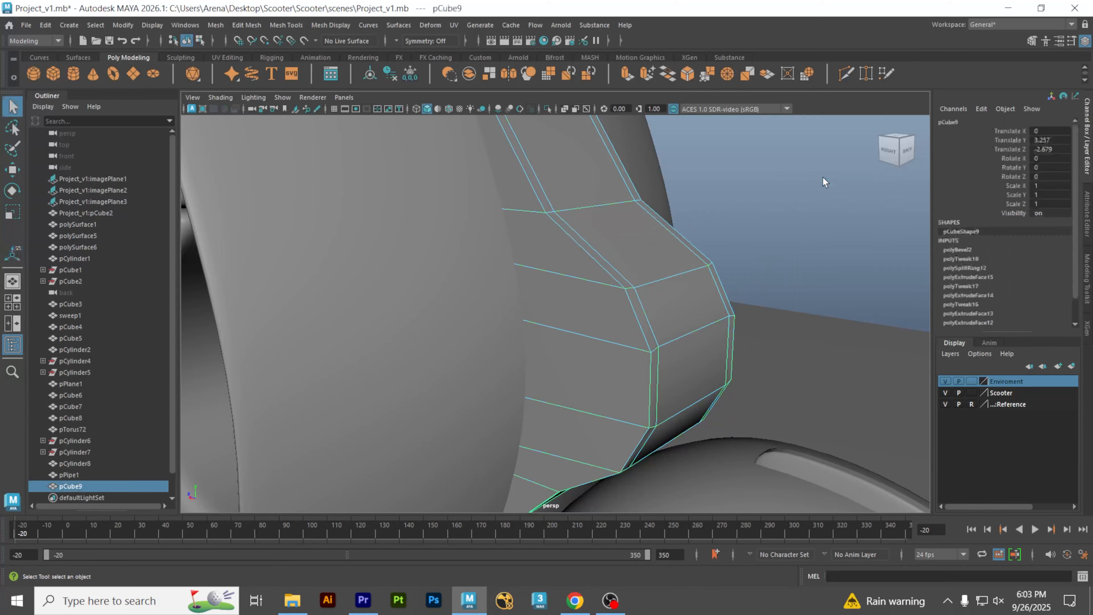
{"action": "left_click", "coordinate": [824, 179]}
{"action": "left_click", "coordinate": [684, 279]}
{"action": "left_click", "coordinate": [971, 251]}
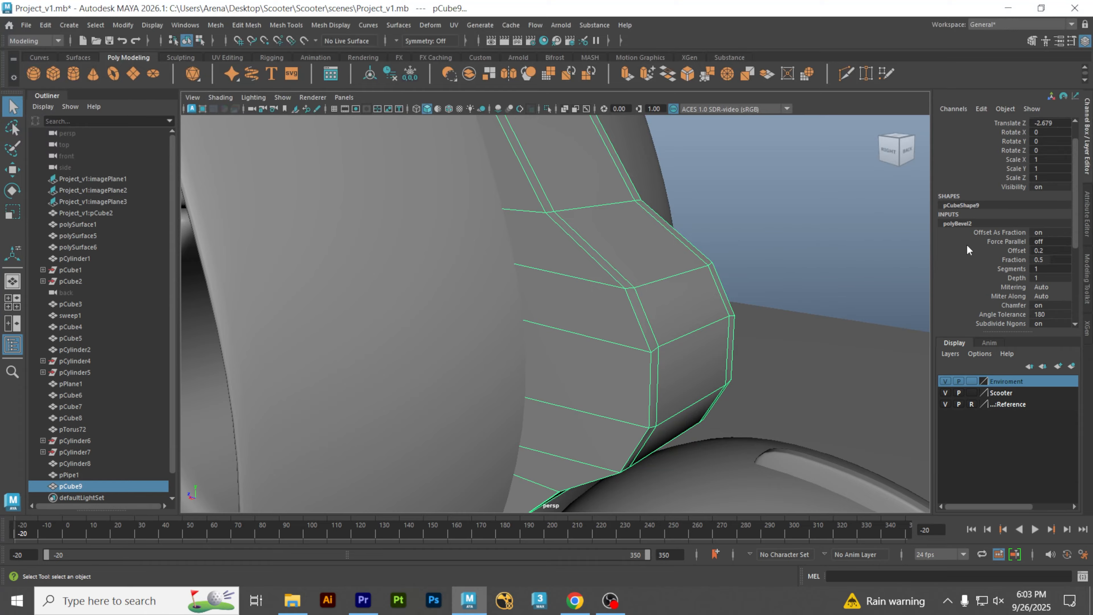
{"action": "scroll", "coordinate": [981, 249], "scroll_direction": "down", "scroll_amount": 1}
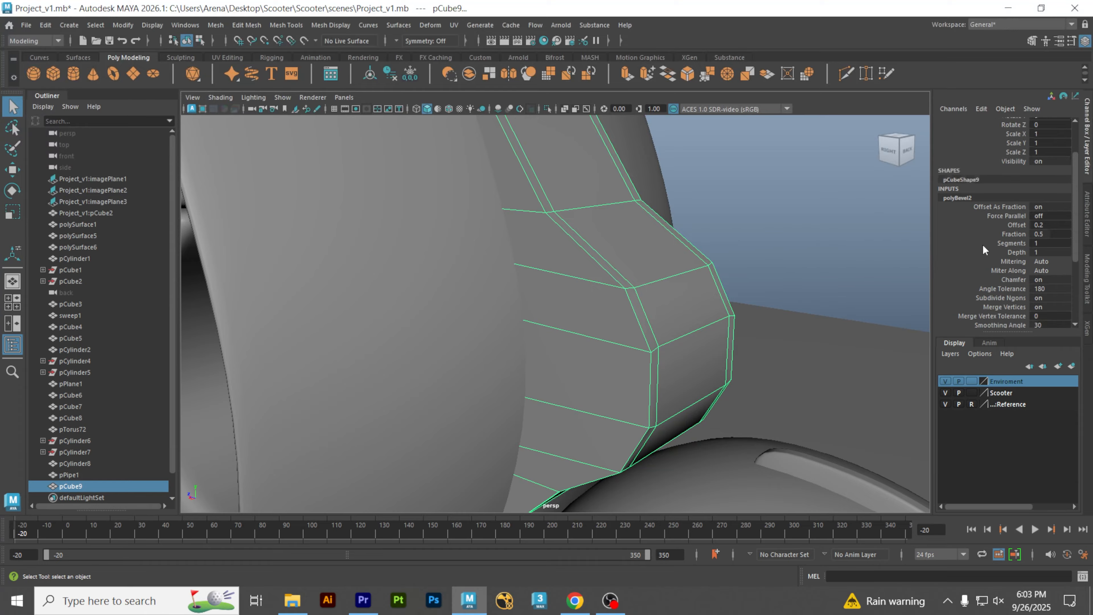
{"action": "left_click", "coordinate": [1016, 235]}
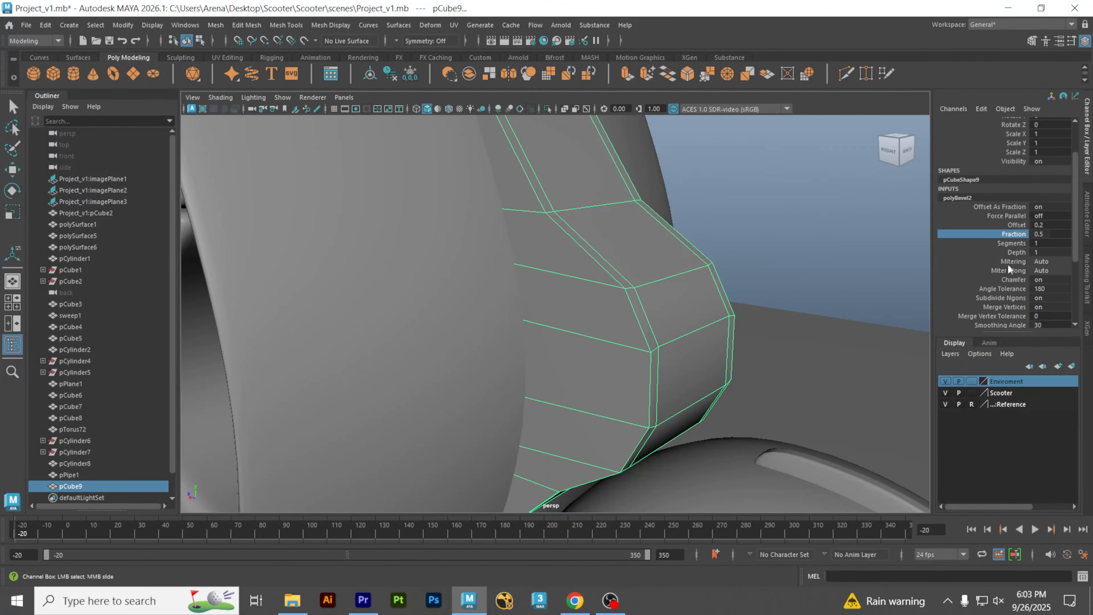
{"action": "middle_click_drag", "start_coordinate": [823, 222], "coordinate": [802, 228]}
{"action": "right_click_drag", "start_coordinate": [798, 229], "coordinate": [653, 255], "text": "alt"}
{"action": "mouse_move", "coordinate": [653, 255]}
{"action": "left_mouse_down", "text": "alt"}
{"action": "mouse_move", "coordinate": [580, 288]}
{"action": "mouse_move", "coordinate": [605, 290]}
{"action": "mouse_move", "coordinate": [676, 257]}
{"action": "mouse_move", "coordinate": [635, 259]}
{"action": "left_mouse_up", "text": "alt"}
{"action": "scroll", "coordinate": [635, 259], "scroll_direction": "up", "scroll_amount": 5}
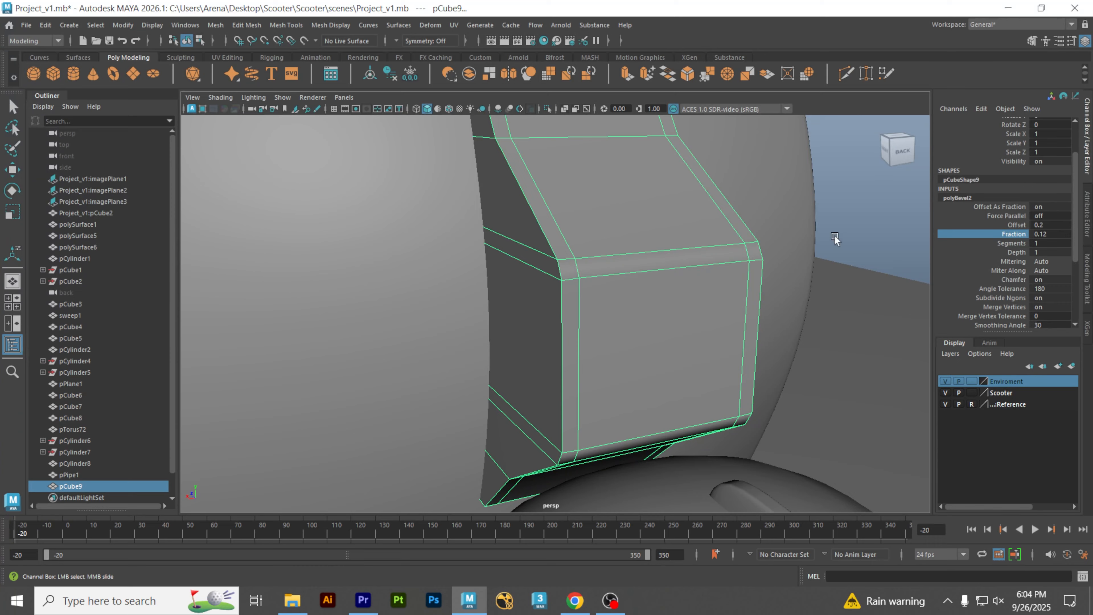
Step: Apply the smooth preview to the beveled horn cover and check its shape on the whole scooter
{"action": "scroll", "coordinate": [598, 244], "scroll_direction": "down", "scroll_amount": 5}
{"action": "left_click_drag", "start_coordinate": [598, 245], "coordinate": [618, 253], "text": "alt"}
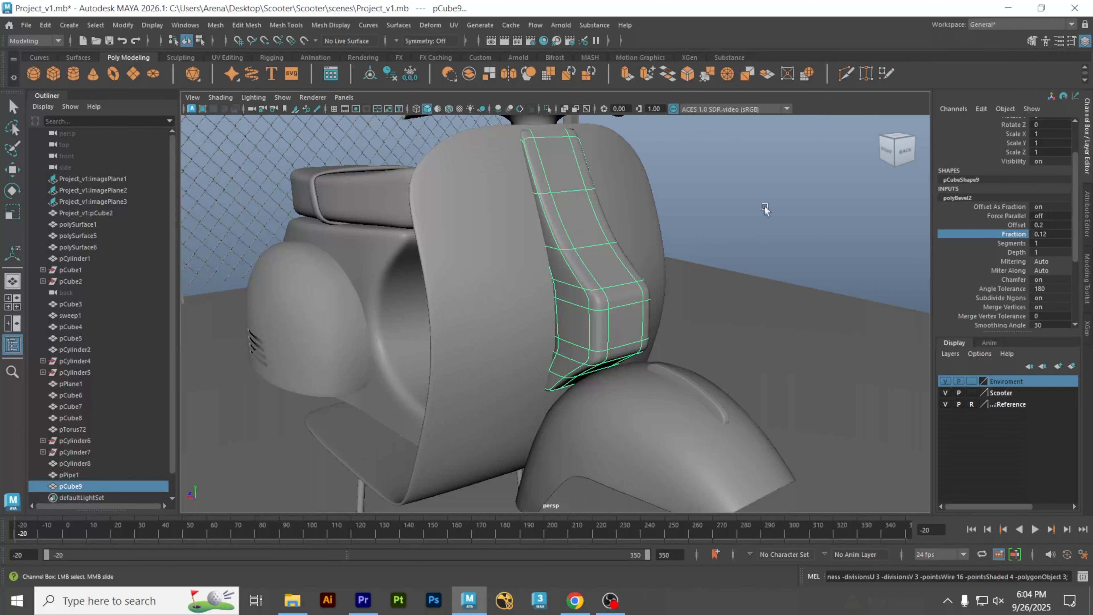
{"action": "left_click", "coordinate": [771, 226]}
{"action": "scroll", "coordinate": [394, 260], "scroll_direction": "down", "scroll_amount": 5}
{"action": "left_click_drag", "start_coordinate": [394, 260], "coordinate": [538, 302], "text": "alt"}
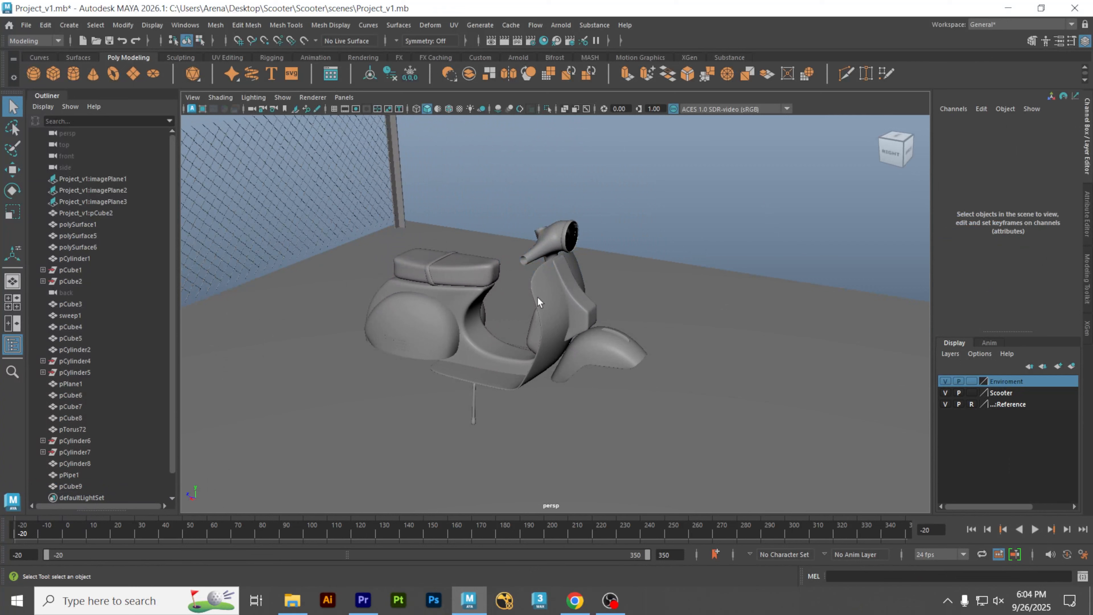
Step: Isolate the horn cover from the rest of the scooter and inspect its back side
{"action": "left_click", "coordinate": [586, 314]}
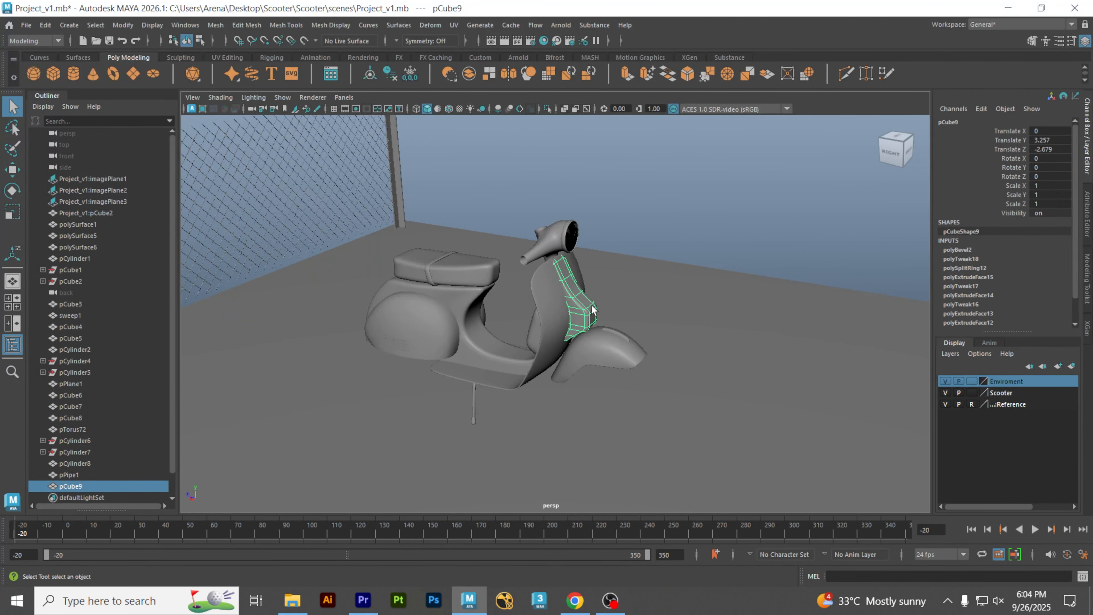
{"action": "key", "text": "ctrl+1"}
{"action": "left_click_drag", "start_coordinate": [732, 305], "coordinate": [512, 276], "text": "alt"}
{"action": "right_click_drag", "start_coordinate": [503, 271], "coordinate": [601, 259], "text": "alt"}
{"action": "middle_click_drag", "start_coordinate": [600, 259], "coordinate": [627, 337], "text": "alt"}
{"action": "left_click_drag", "start_coordinate": [627, 338], "coordinate": [663, 341], "text": "alt"}
{"action": "right_click_drag", "start_coordinate": [561, 349], "coordinate": [638, 349], "text": "alt"}
{"action": "middle_click_drag", "start_coordinate": [638, 350], "coordinate": [647, 402], "text": "alt"}
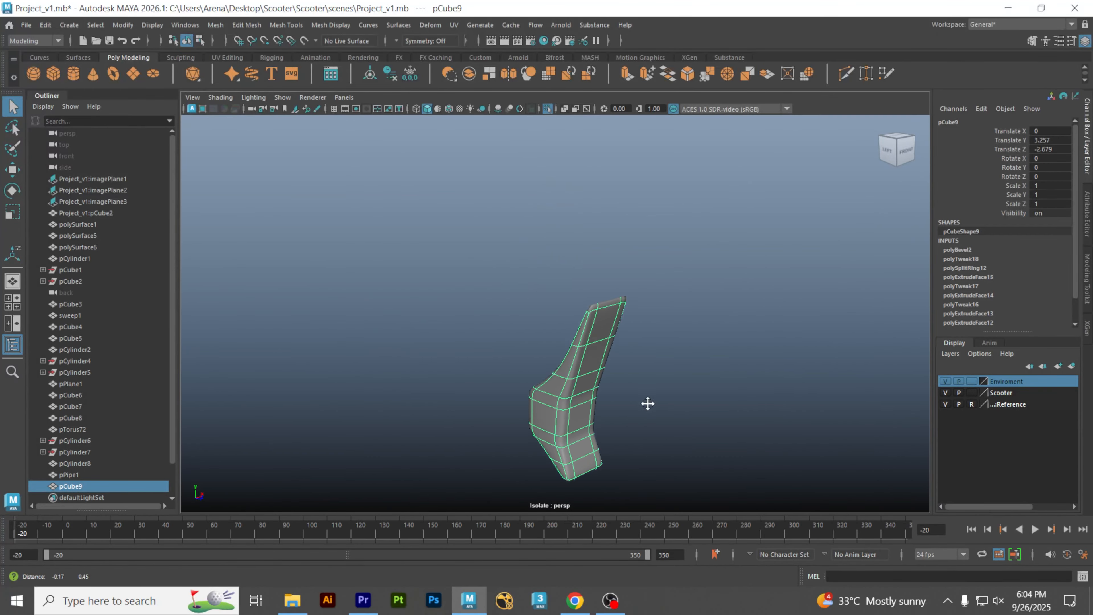
{"action": "left_click_drag", "start_coordinate": [647, 402], "coordinate": [613, 393], "text": "alt"}
{"action": "key", "text": "ctrl+1"}
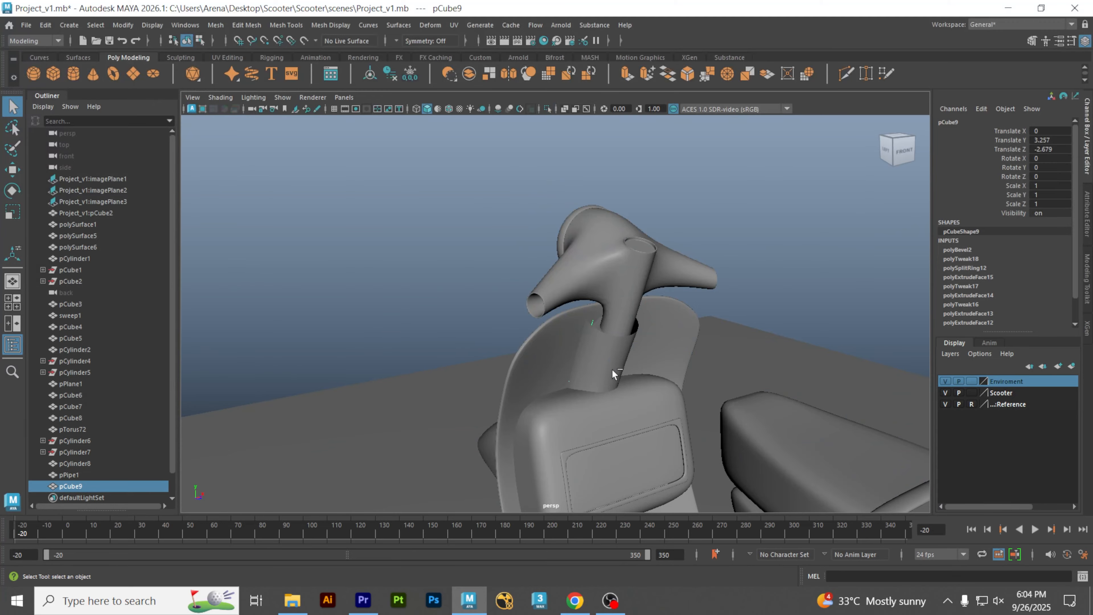
{"action": "key", "text": "ctrl+1"}
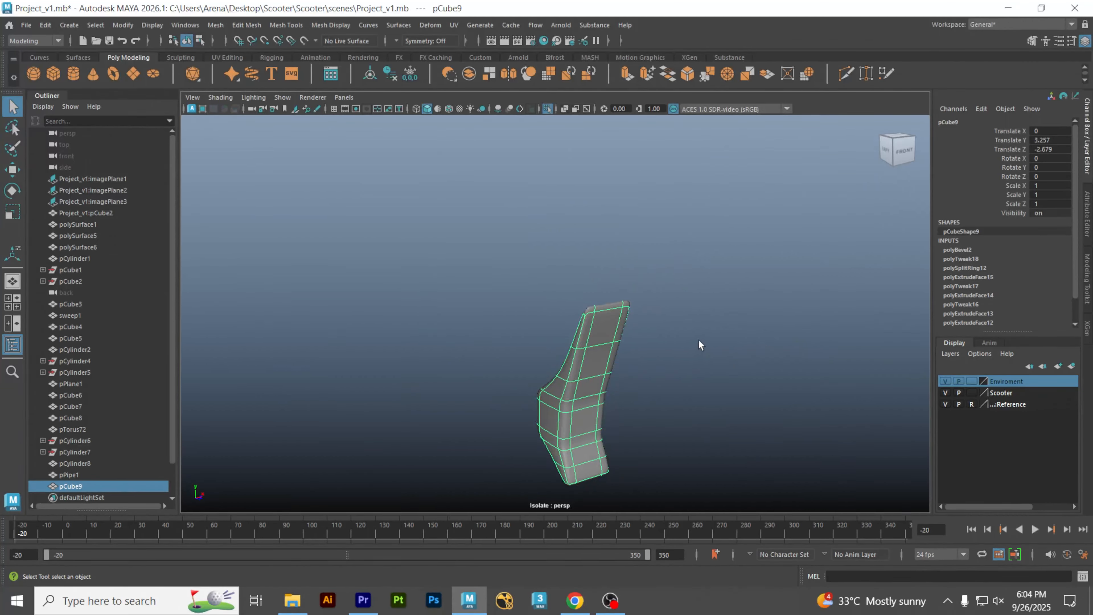
Step: Turn off the smooth preview on the isolated horn cover to expose its flat back faces
{"action": "left_click", "coordinate": [699, 340]}
{"action": "left_click", "coordinate": [586, 356]}
{"action": "key", "text": "1"}
{"action": "right_click_drag", "start_coordinate": [587, 355], "coordinate": [637, 348], "text": "alt"}
{"action": "mouse_move", "coordinate": [637, 347]}
{"action": "left_mouse_down", "text": "alt"}
{"action": "mouse_move", "coordinate": [628, 354]}
{"action": "mouse_move", "coordinate": [638, 356]}
{"action": "left_mouse_up", "text": "alt"}
{"action": "middle_click_drag", "start_coordinate": [638, 356], "coordinate": [637, 211], "text": "alt"}
{"action": "left_click_drag", "start_coordinate": [620, 233], "coordinate": [629, 281], "text": "alt"}
{"action": "middle_click_drag", "start_coordinate": [629, 281], "coordinate": [625, 293], "text": "alt"}
Step: Delete the full column of wide central faces on the horn cover's back side
{"action": "right_click_drag", "start_coordinate": [594, 241], "coordinate": [593, 271]}
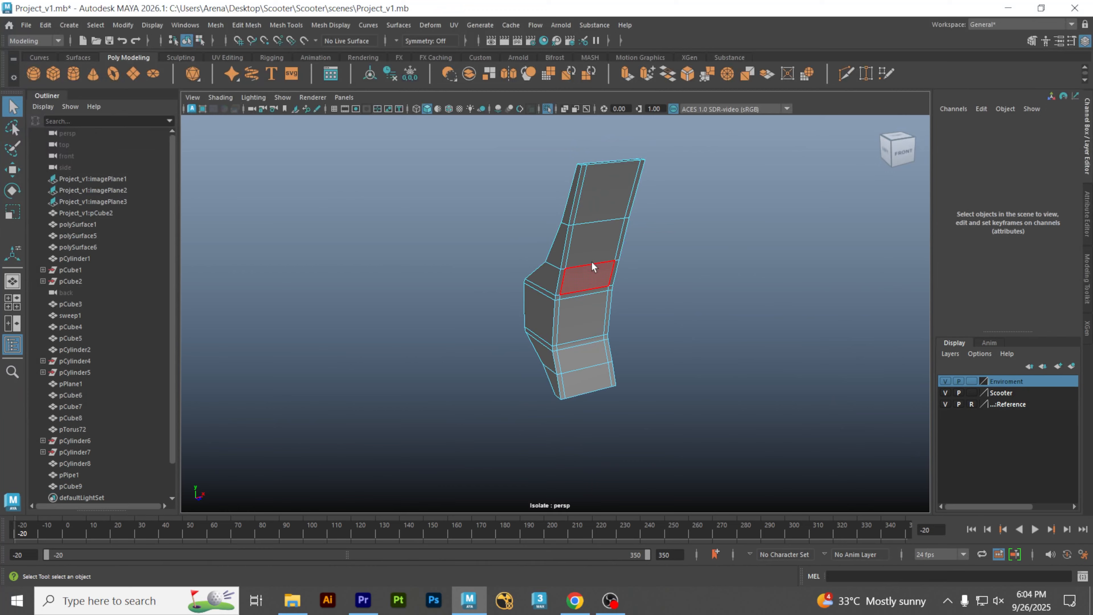
{"action": "left_click", "coordinate": [605, 186]}
{"action": "left_click", "coordinate": [600, 238], "text": "shift"}
{"action": "left_click", "coordinate": [594, 281], "text": "shift"}
{"action": "left_click", "coordinate": [592, 301], "text": "shift"}
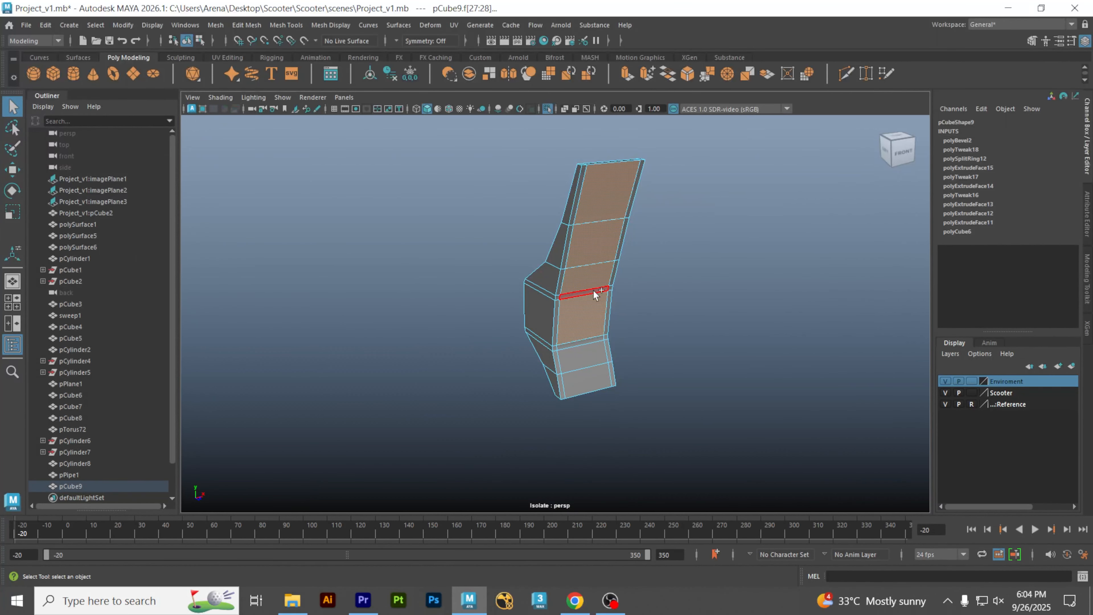
{"action": "left_click", "coordinate": [594, 291], "text": "shift"}
{"action": "left_click", "coordinate": [590, 336], "text": "shift"}
{"action": "left_click", "coordinate": [590, 369], "text": "shift"}
{"action": "key", "text": "Delete"}
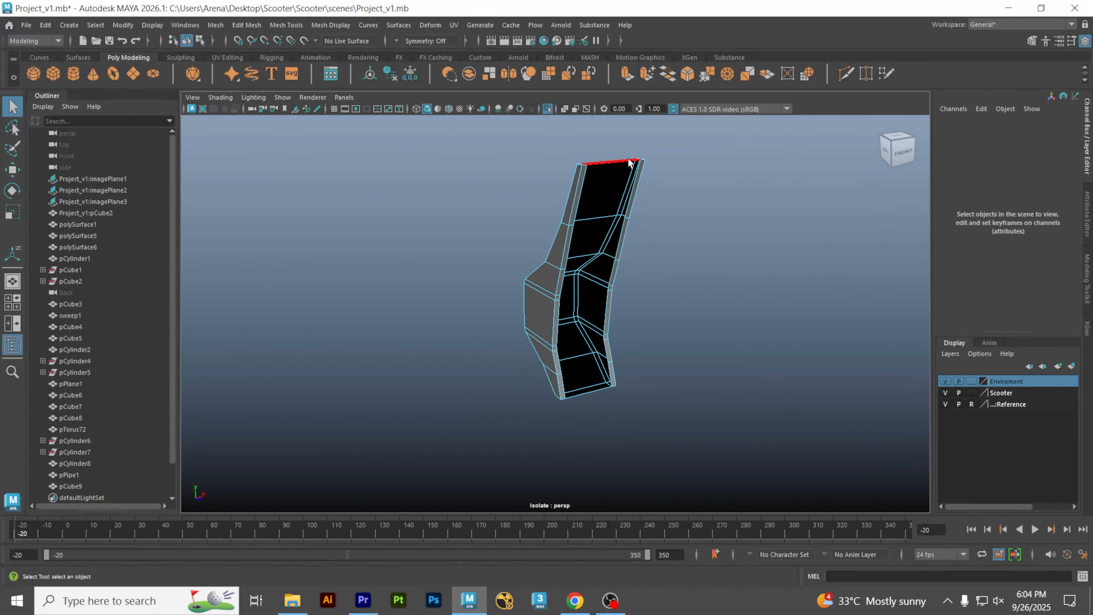
Step: Enable Object X symmetry and delete the narrow face strips along both sides of the horn cover's open back
{"action": "left_click", "coordinate": [636, 175]}
{"action": "left_click", "coordinate": [415, 39]}
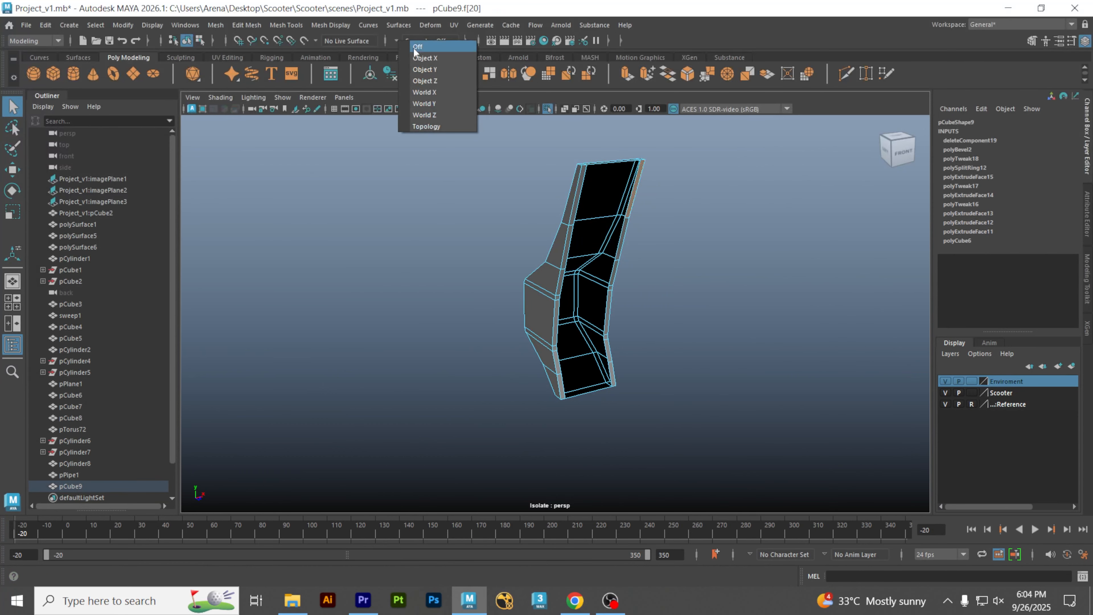
{"action": "left_click", "coordinate": [425, 58]}
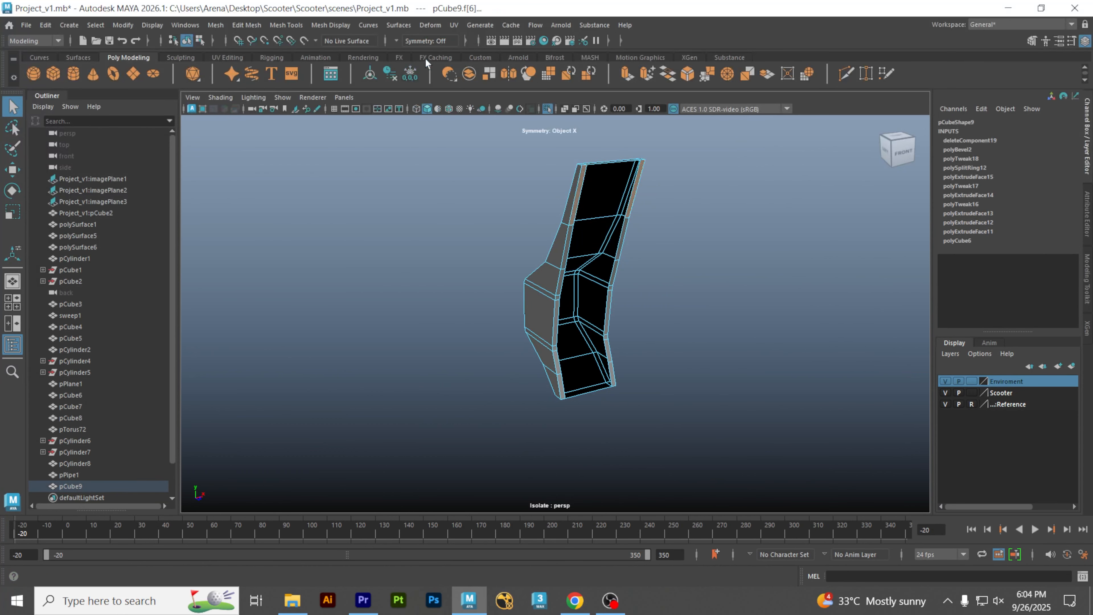
{"action": "left_click", "coordinate": [615, 273], "text": "shift"}
{"action": "left_click", "coordinate": [612, 287], "text": "shift"}
{"action": "left_click", "coordinate": [609, 330], "text": "shift"}
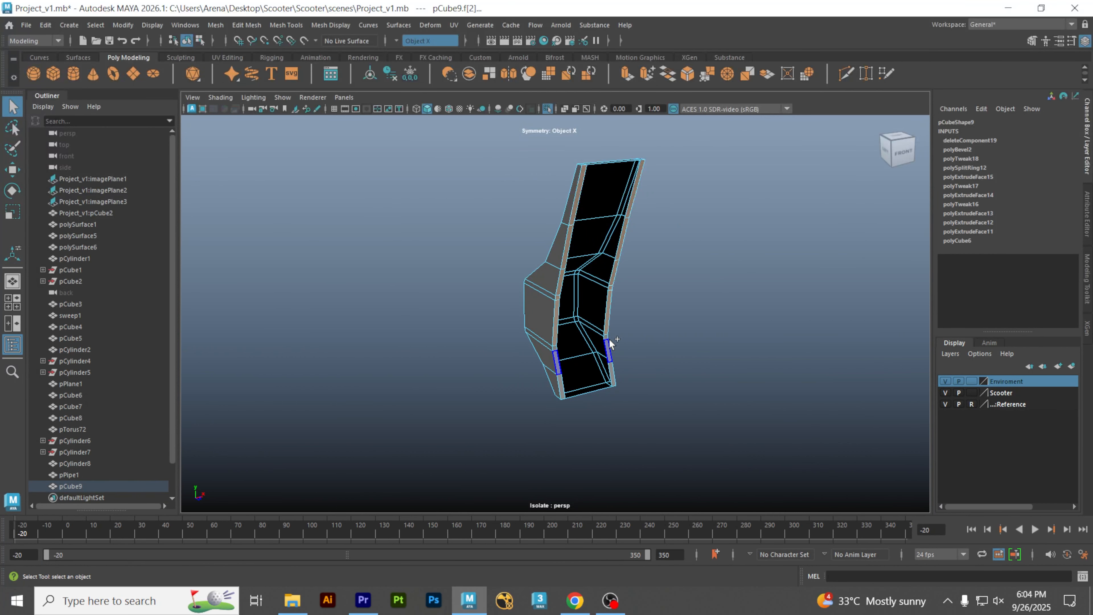
{"action": "left_click", "coordinate": [608, 351], "text": "shift"}
{"action": "left_click", "coordinate": [612, 364], "text": "shift"}
{"action": "key", "text": "Delete"}
Step: Apply the smooth preview to the horn cover in object mode and end isolation to show the whole scooter
{"action": "right_click_drag", "start_coordinate": [641, 251], "coordinate": [689, 228]}
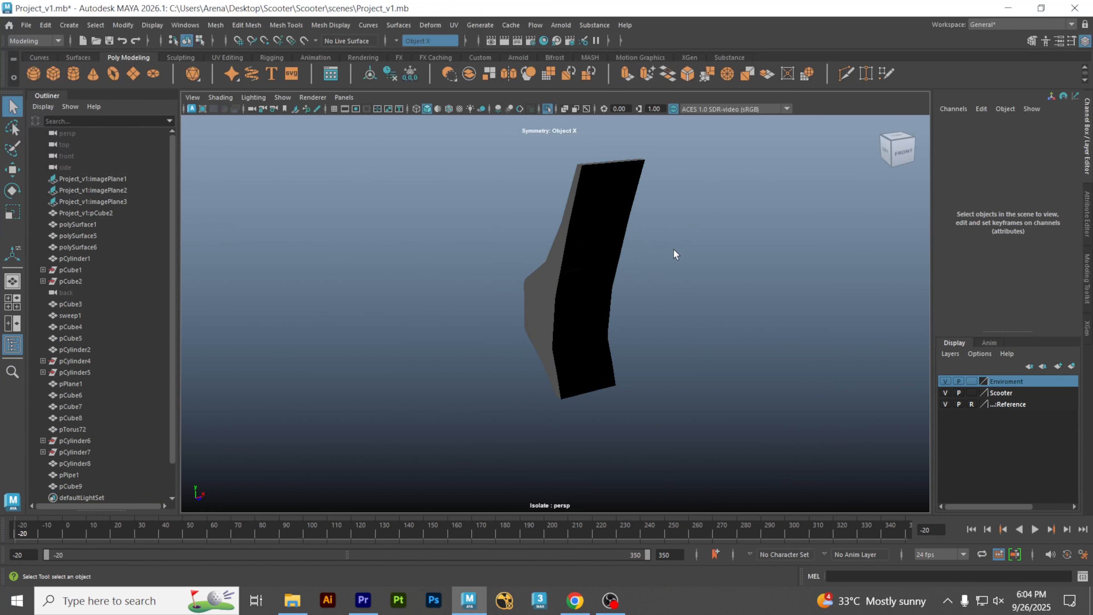
{"action": "left_click_drag", "start_coordinate": [674, 250], "coordinate": [740, 254], "text": "alt"}
{"action": "left_click_drag", "start_coordinate": [741, 250], "coordinate": [322, 358]}
{"action": "key", "text": "3"}
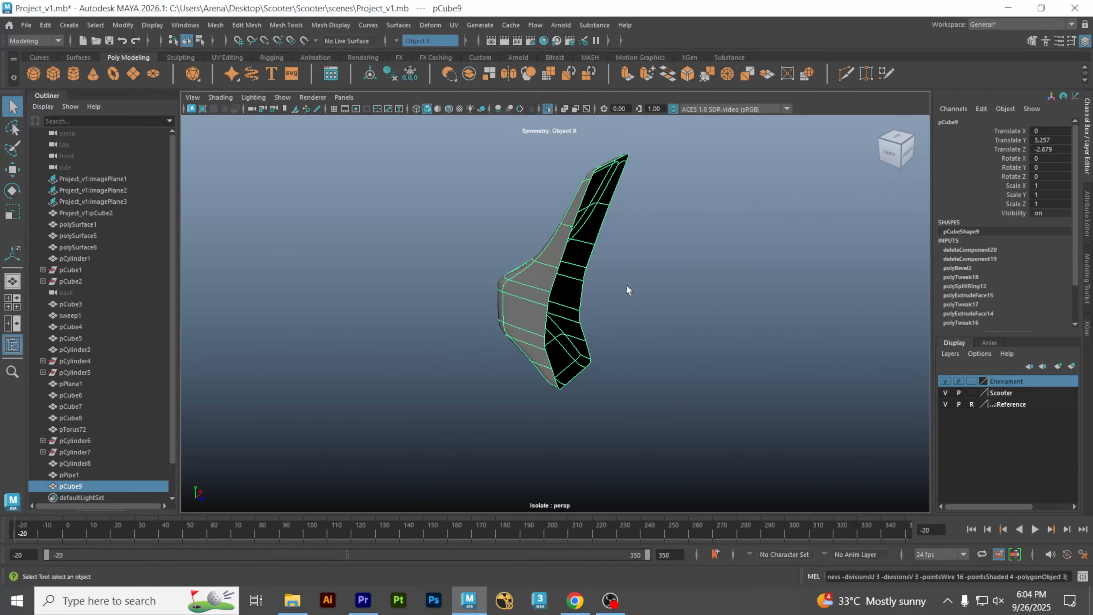
{"action": "right_click_drag", "start_coordinate": [626, 286], "coordinate": [683, 252]}
{"action": "left_click_drag", "start_coordinate": [620, 285], "coordinate": [413, 397], "text": "alt"}
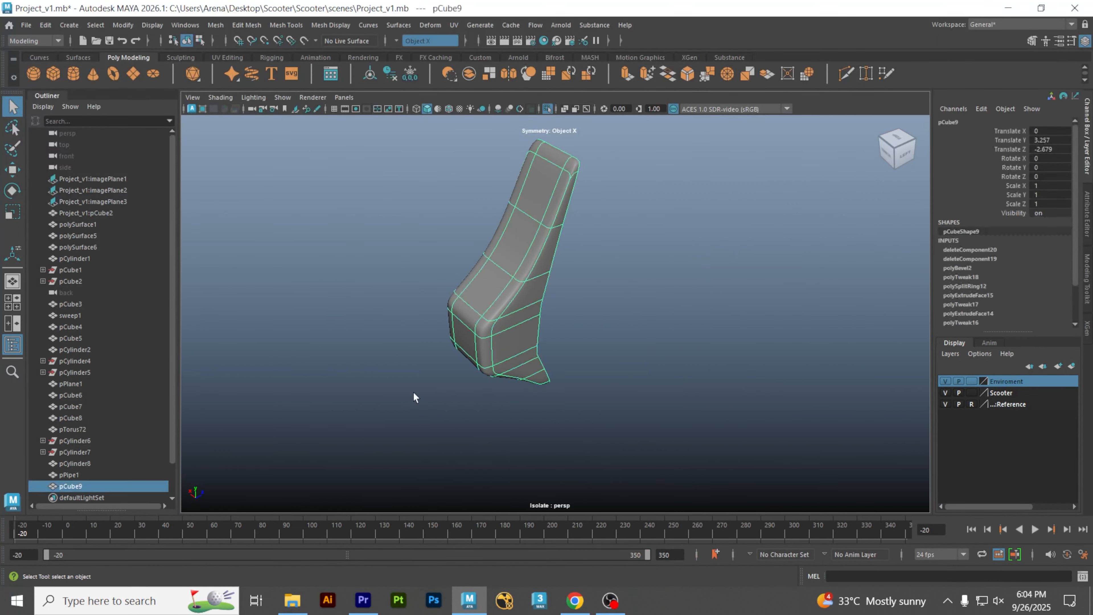
{"action": "key", "text": "ctrl+1"}
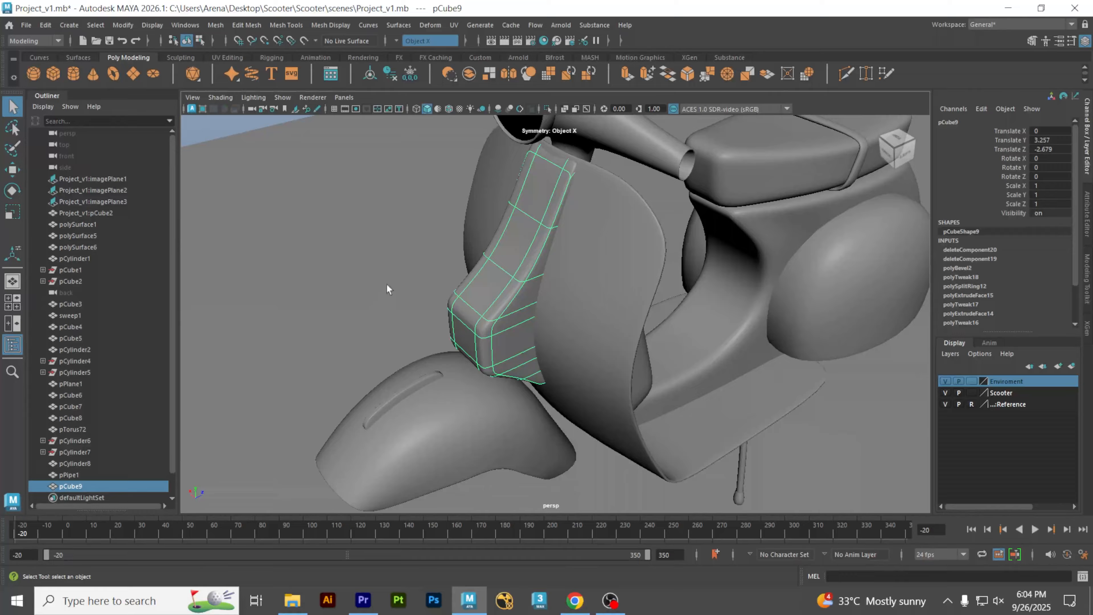
Step: Examine the smoothed horn cover's fit against the leg shield and front fender from several angles
{"action": "left_click", "coordinate": [387, 284]}
{"action": "scroll", "coordinate": [625, 290], "scroll_direction": "down", "scroll_amount": 5}
{"action": "left_click_drag", "start_coordinate": [478, 351], "coordinate": [500, 302], "text": "alt"}
{"action": "left_click", "coordinate": [653, 312]}
{"action": "left_click", "coordinate": [571, 318]}
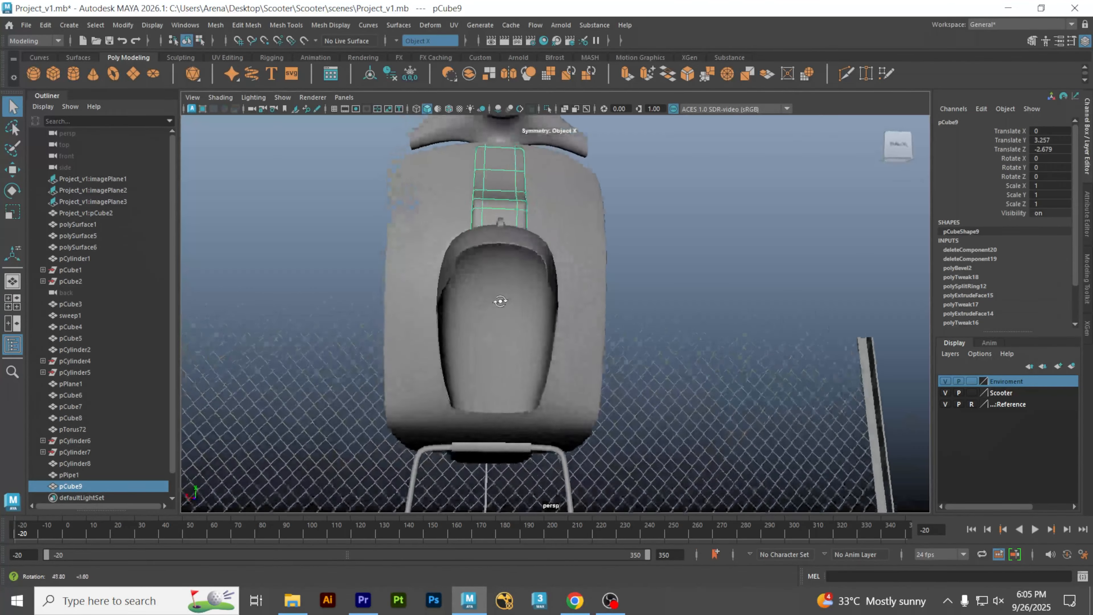
{"action": "right_click_drag", "start_coordinate": [500, 303], "coordinate": [574, 317], "text": "alt"}
{"action": "left_click_drag", "start_coordinate": [470, 284], "coordinate": [569, 307], "text": "alt"}
{"action": "right_click_drag", "start_coordinate": [569, 307], "coordinate": [503, 270], "text": "alt"}
{"action": "left_click", "coordinate": [503, 270]}
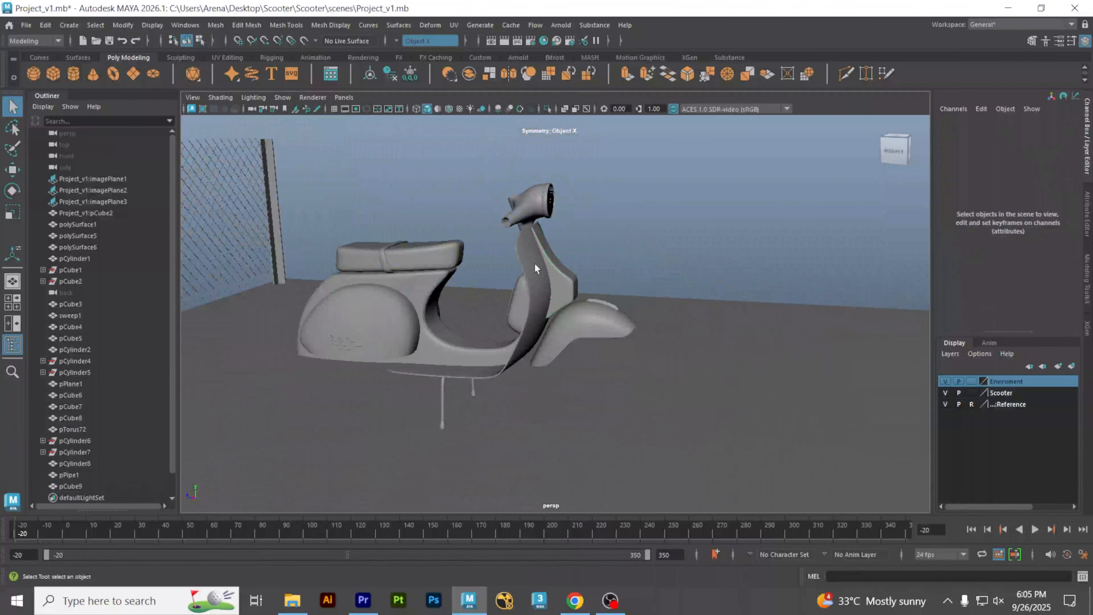
{"action": "left_click_drag", "start_coordinate": [503, 270], "coordinate": [647, 347], "text": "alt"}
{"action": "left_click", "coordinate": [603, 322]}
{"action": "right_click_drag", "start_coordinate": [603, 322], "coordinate": [869, 311], "text": "alt"}
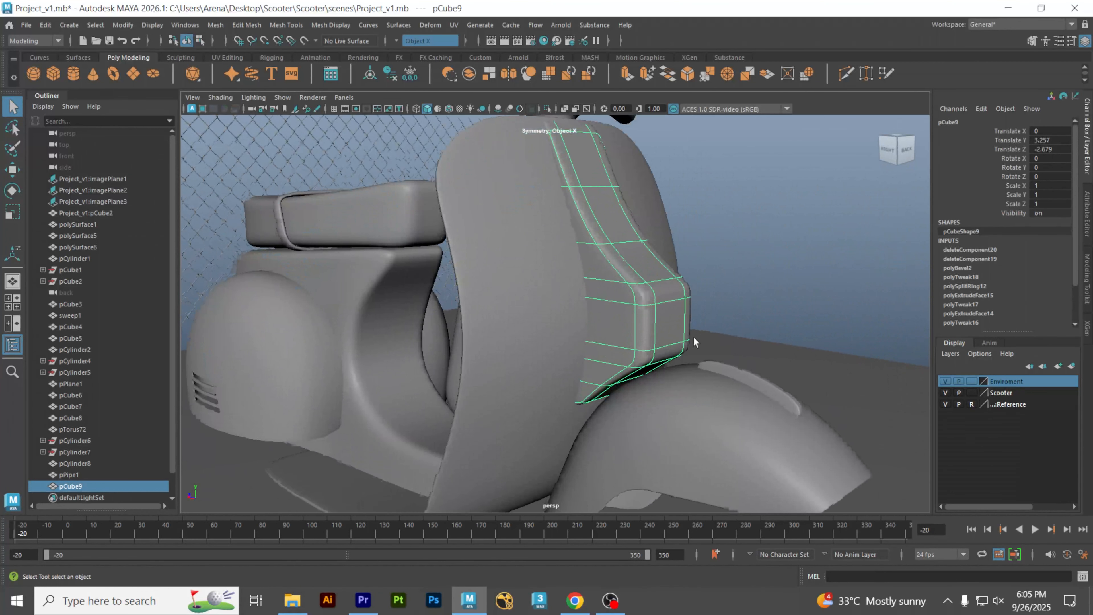
{"action": "left_click_drag", "start_coordinate": [694, 335], "coordinate": [568, 319], "text": "alt"}
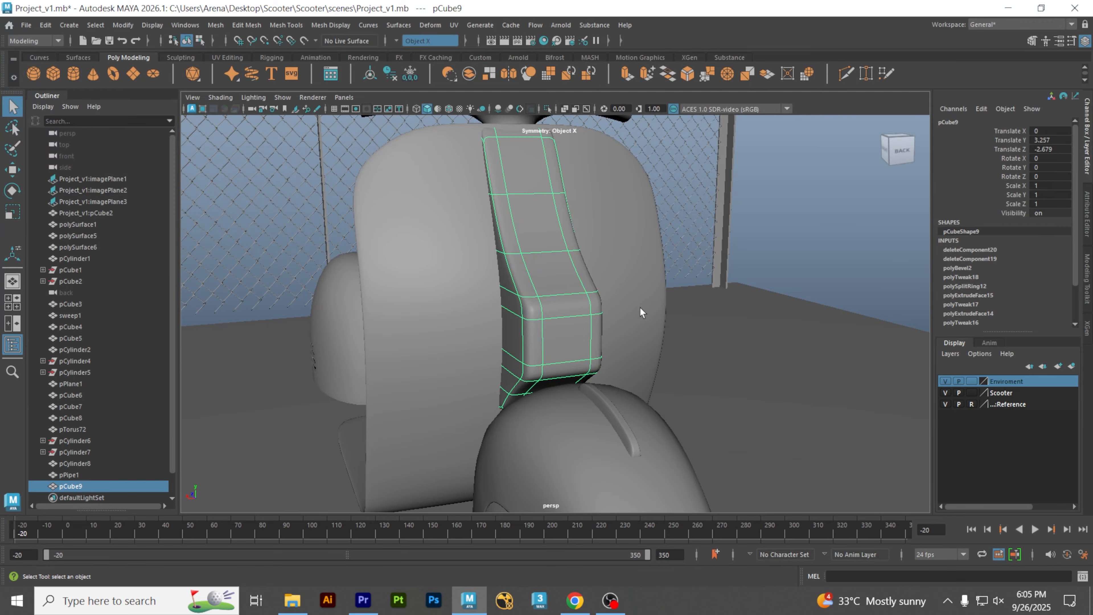
{"action": "right_click_drag", "start_coordinate": [810, 229], "coordinate": [842, 217]}
{"action": "left_click", "coordinate": [701, 257]}
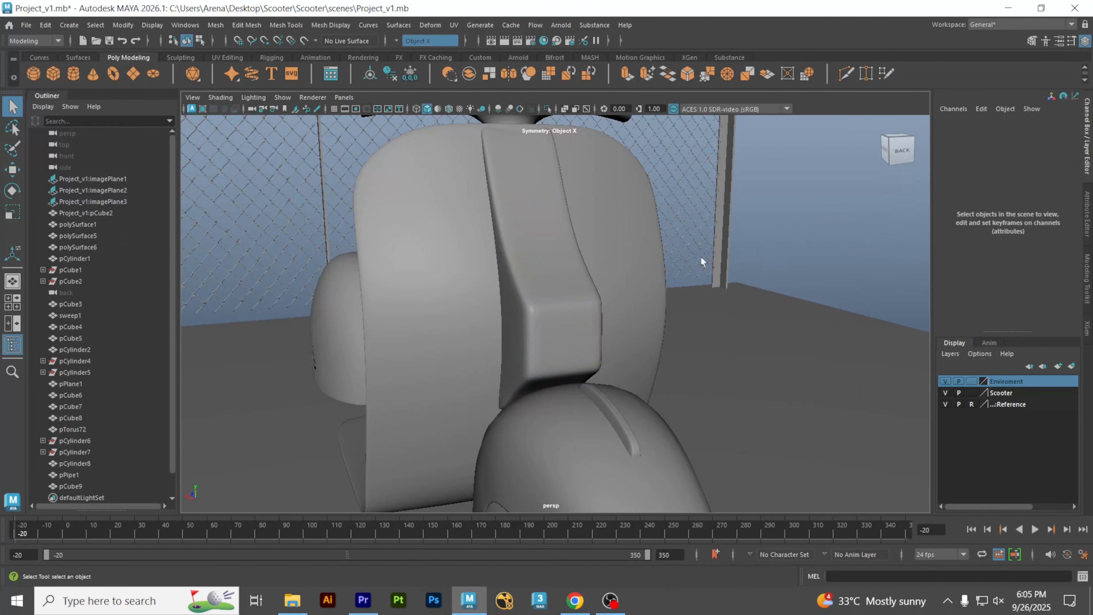
{"action": "left_click", "coordinate": [561, 294]}
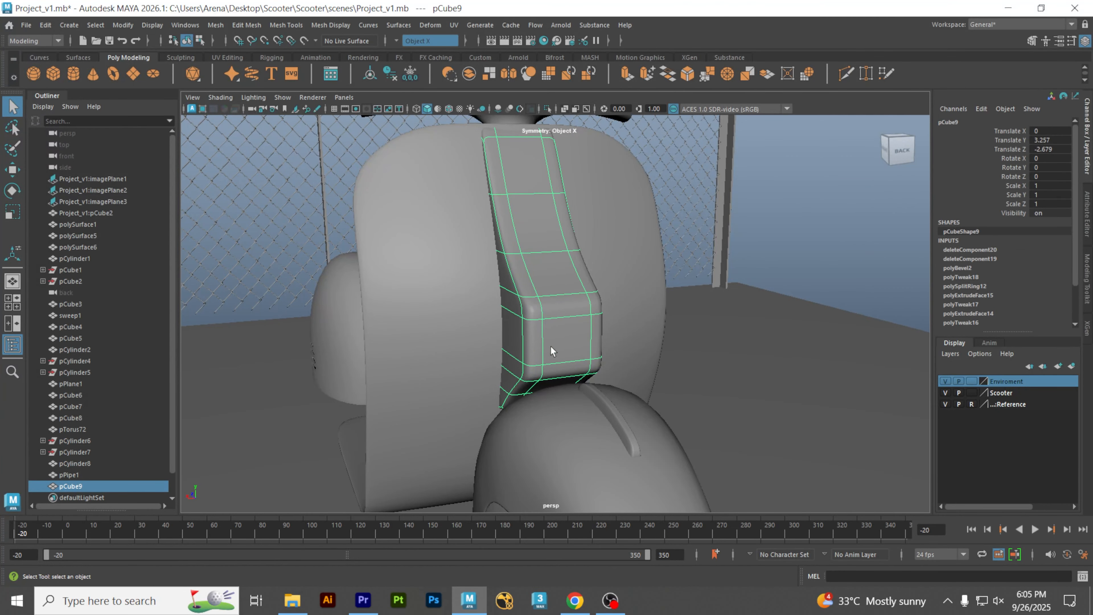
Step: Turn off the horn cover's smooth preview and insert two equally spaced vertical edge loops across its front face
{"action": "key", "text": "1"}
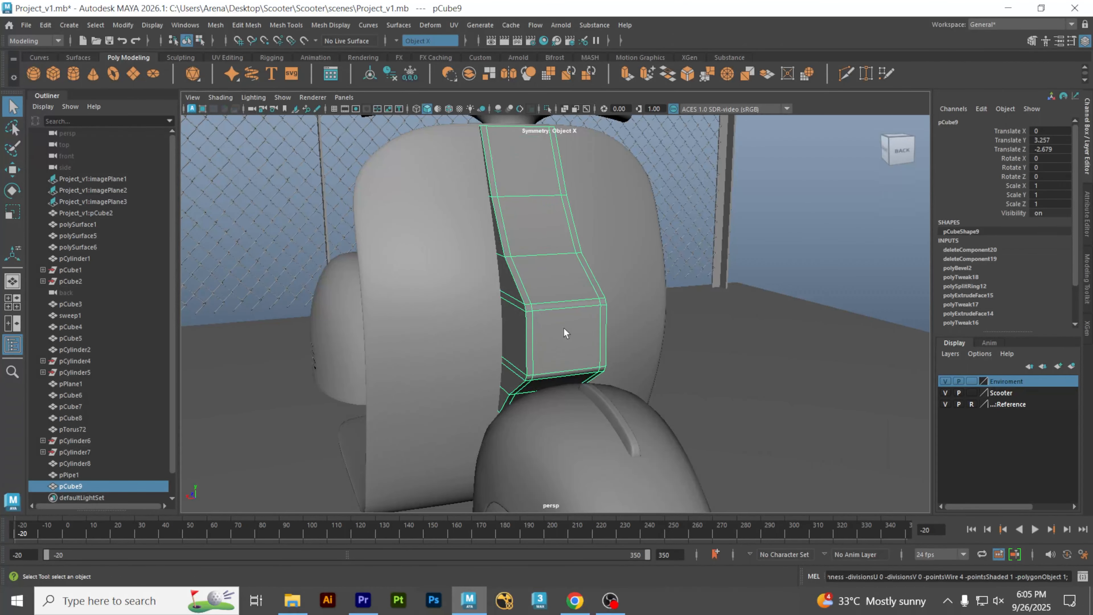
{"action": "right_click_drag", "start_coordinate": [564, 329], "coordinate": [707, 323], "text": "alt"}
{"action": "middle_click_drag", "start_coordinate": [655, 336], "coordinate": [656, 250], "text": "alt"}
{"action": "right_click_drag", "start_coordinate": [596, 281], "coordinate": [676, 280], "text": "alt"}
{"action": "middle_click_drag", "start_coordinate": [632, 265], "coordinate": [633, 287], "text": "alt"}
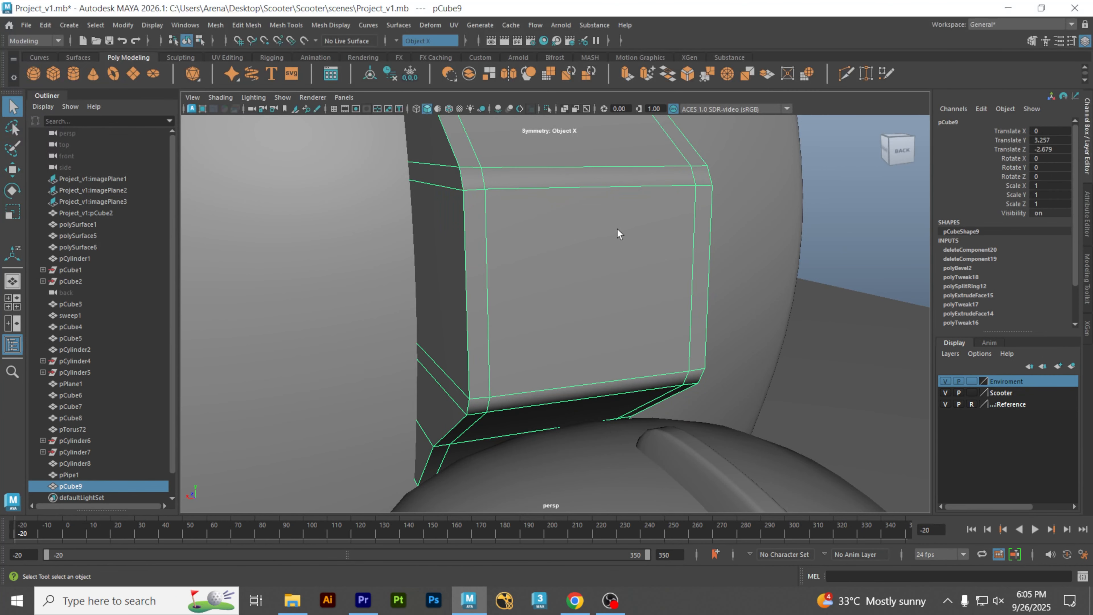
{"action": "left_click_drag", "start_coordinate": [618, 232], "coordinate": [677, 239], "text": "alt"}
{"action": "left_click_drag", "start_coordinate": [794, 253], "coordinate": [594, 269], "text": "alt"}
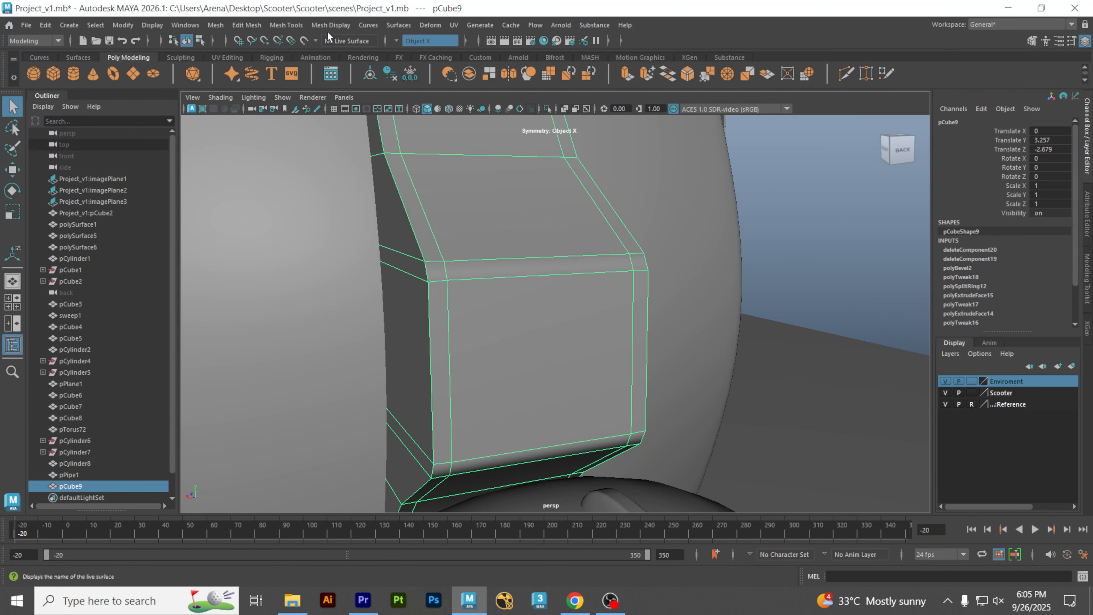
{"action": "left_click", "coordinate": [288, 26]}
{"action": "left_click", "coordinate": [309, 114]}
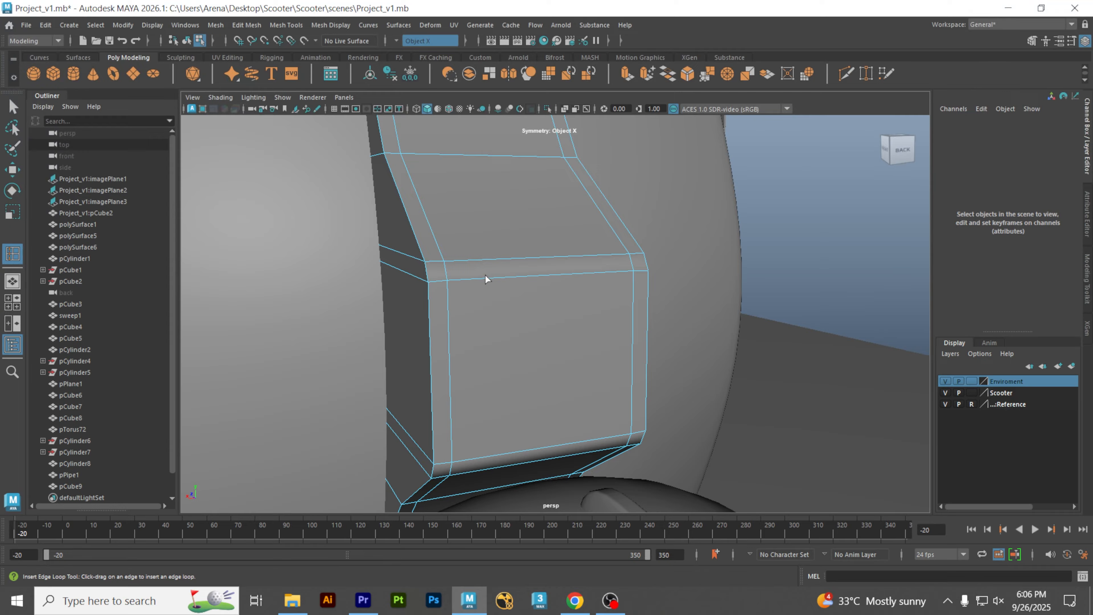
{"action": "key", "text": "ctrl+shift+t"}
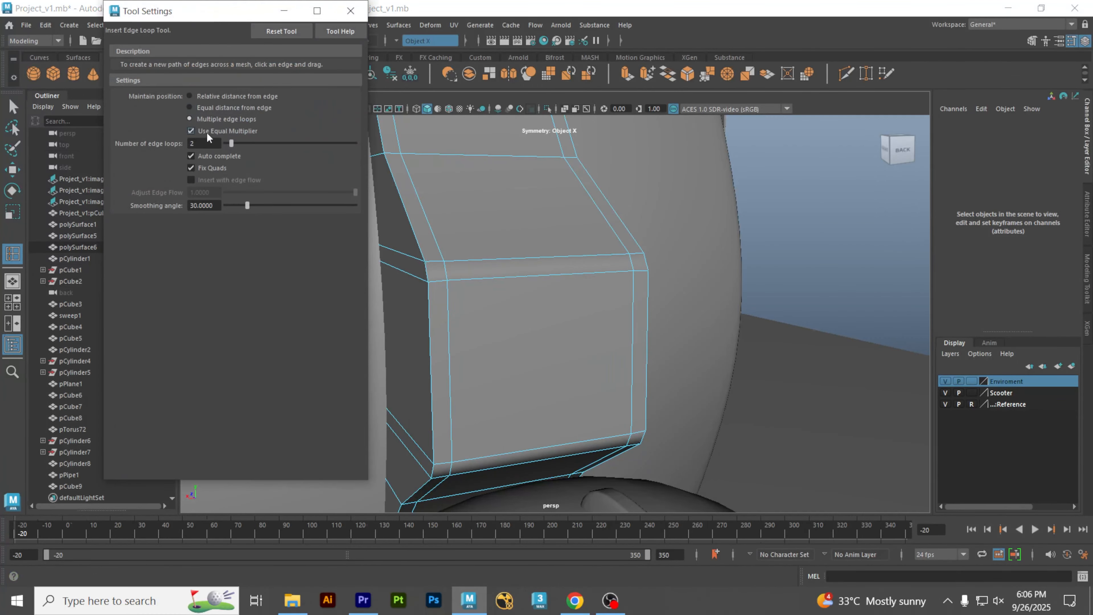
{"action": "left_click", "coordinate": [351, 10]}
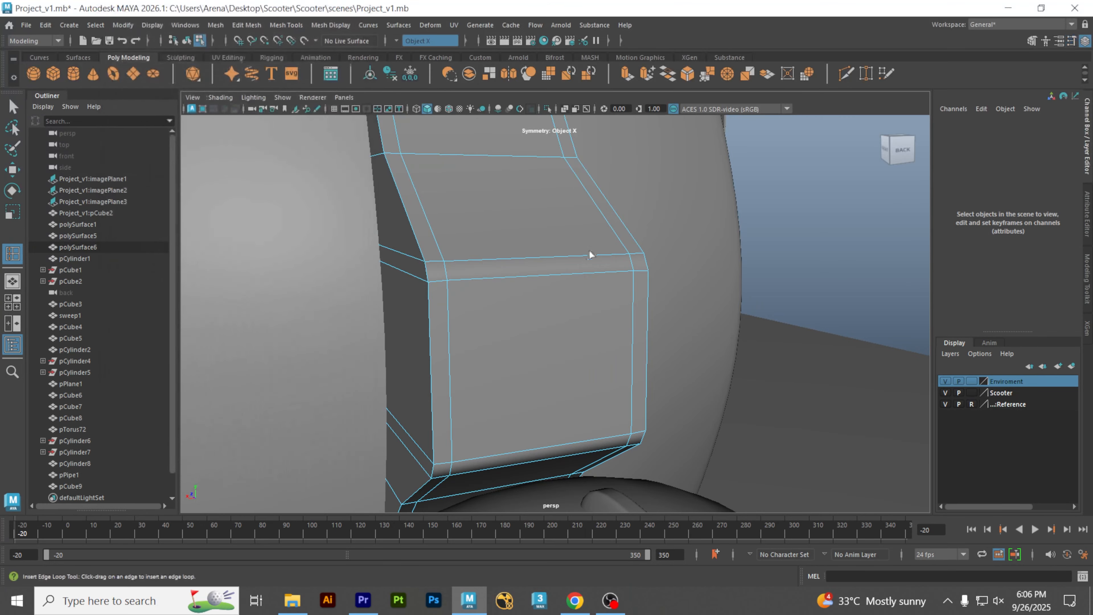
{"action": "left_click", "coordinate": [540, 275]}
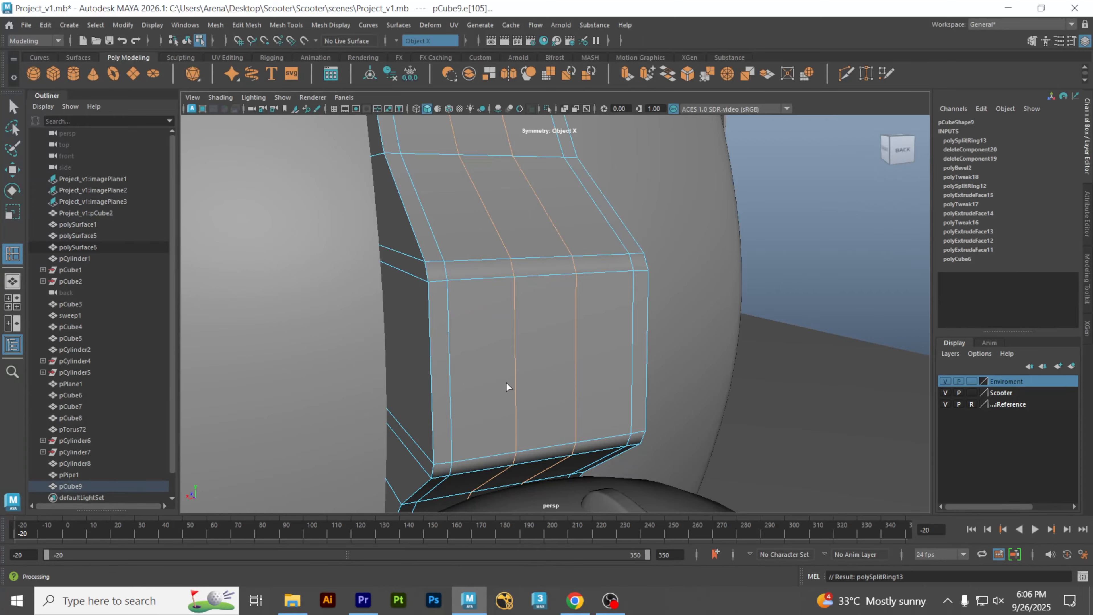
Step: Turn symmetry off and scale the two new vertical edge loops apart toward the sides of the horn cover
{"action": "key", "text": "r"}
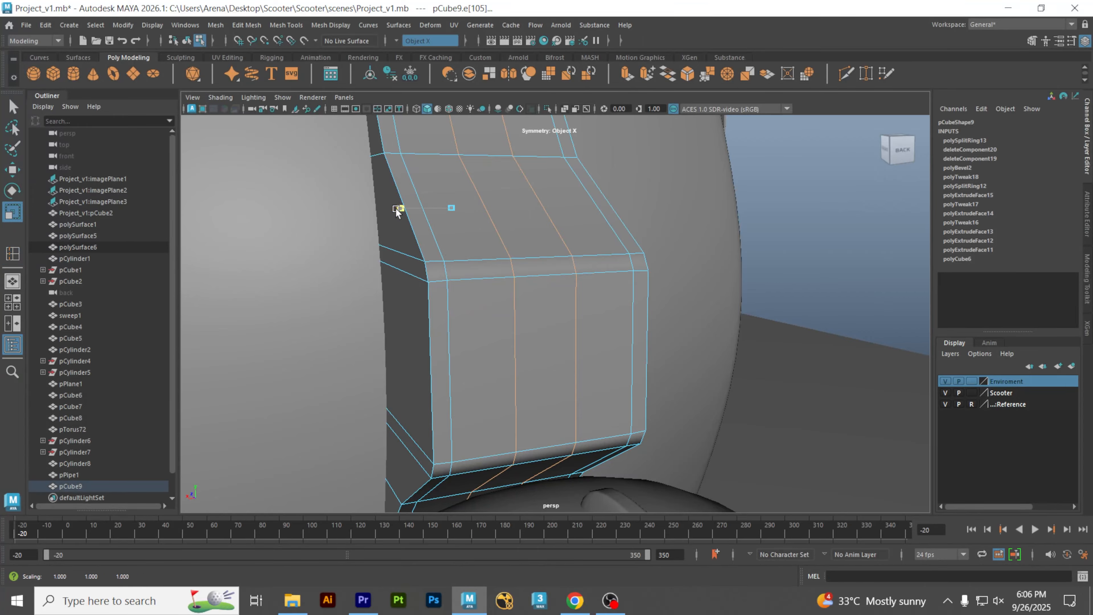
{"action": "left_click", "coordinate": [397, 41]}
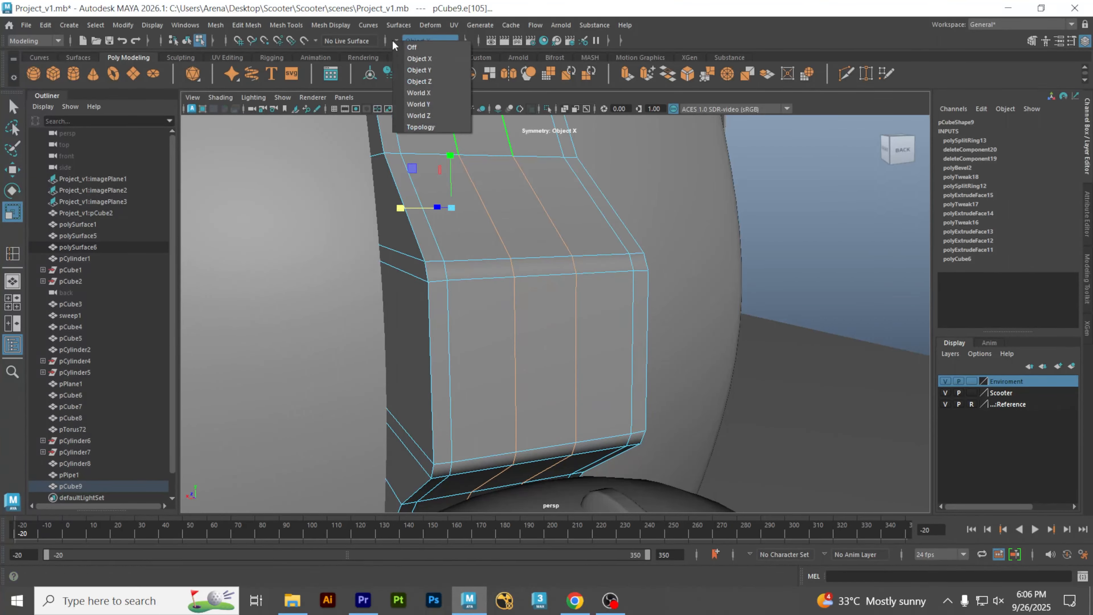
{"action": "left_click", "coordinate": [411, 47]}
{"action": "left_click_drag", "start_coordinate": [401, 209], "coordinate": [381, 210]}
{"action": "key", "text": "ctrl+z"}
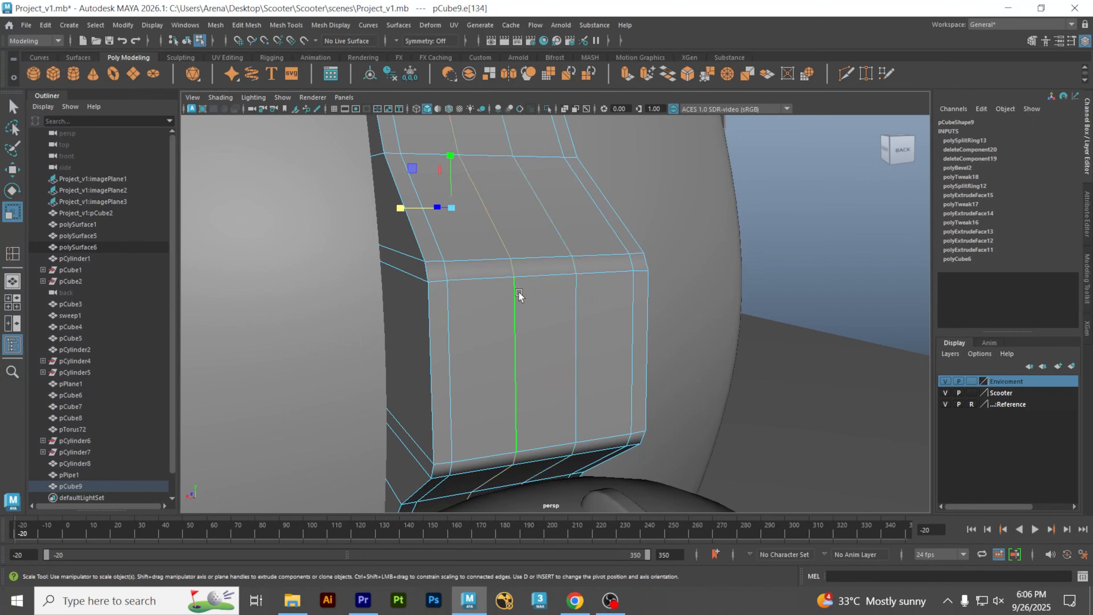
{"action": "left_click_drag", "start_coordinate": [427, 208], "coordinate": [376, 215]}
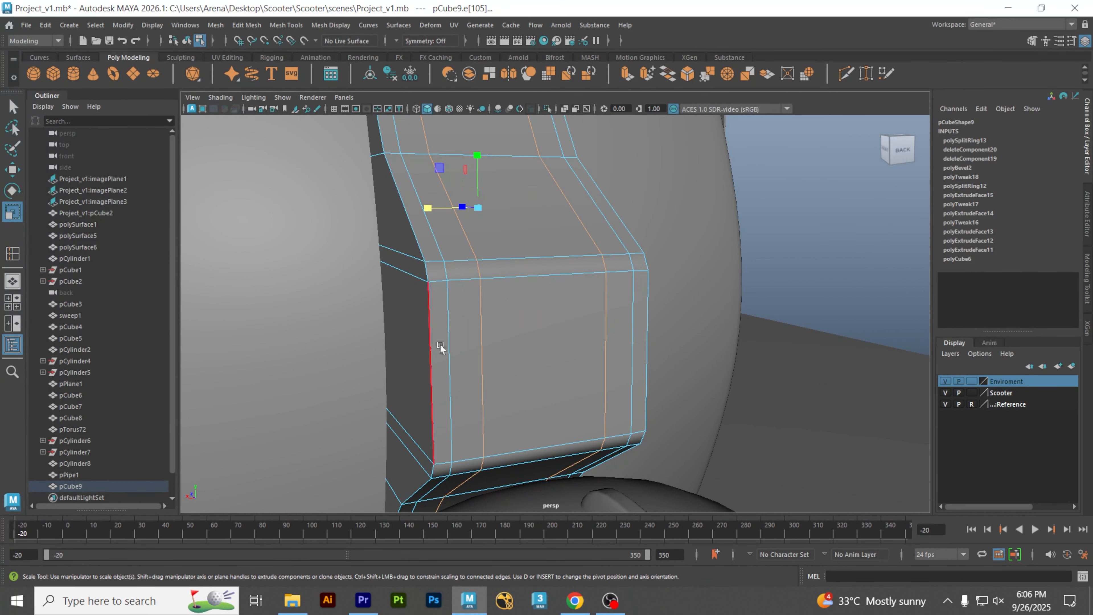
{"action": "left_click", "coordinate": [576, 308]}
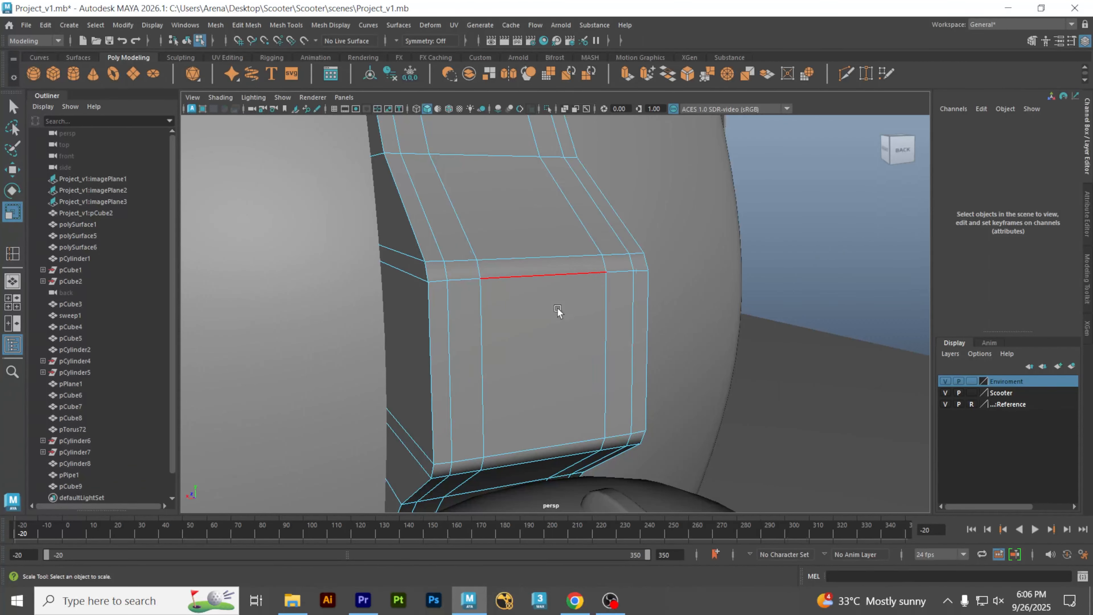
Step: Compare the horn cover's smoothed and unsmoothed display to check the effect of the spread edge loops
{"action": "key", "text": "3"}
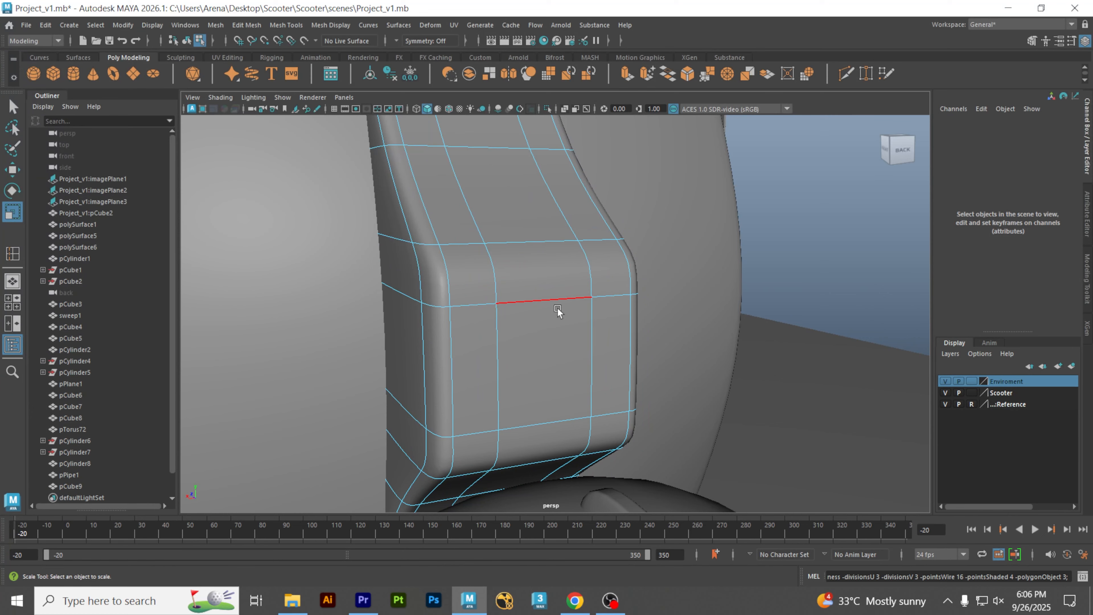
{"action": "key", "text": "1"}
{"action": "key", "text": "3"}
{"action": "key", "text": "1"}
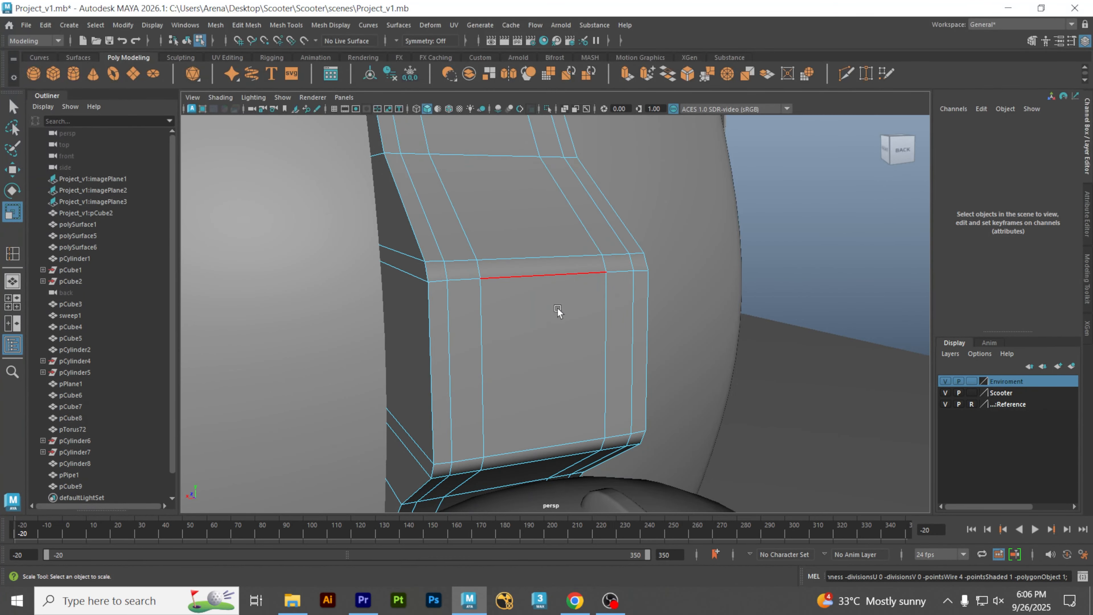
{"action": "key", "text": "3"}
{"action": "key", "text": "1"}
{"action": "key", "text": "3"}
{"action": "key", "text": "1"}
Step: Reset the Insert Edge Loop tool and add one more vertical loop within the narrow strip on each side of the front face
{"action": "double_click", "coordinate": [18, 255]}
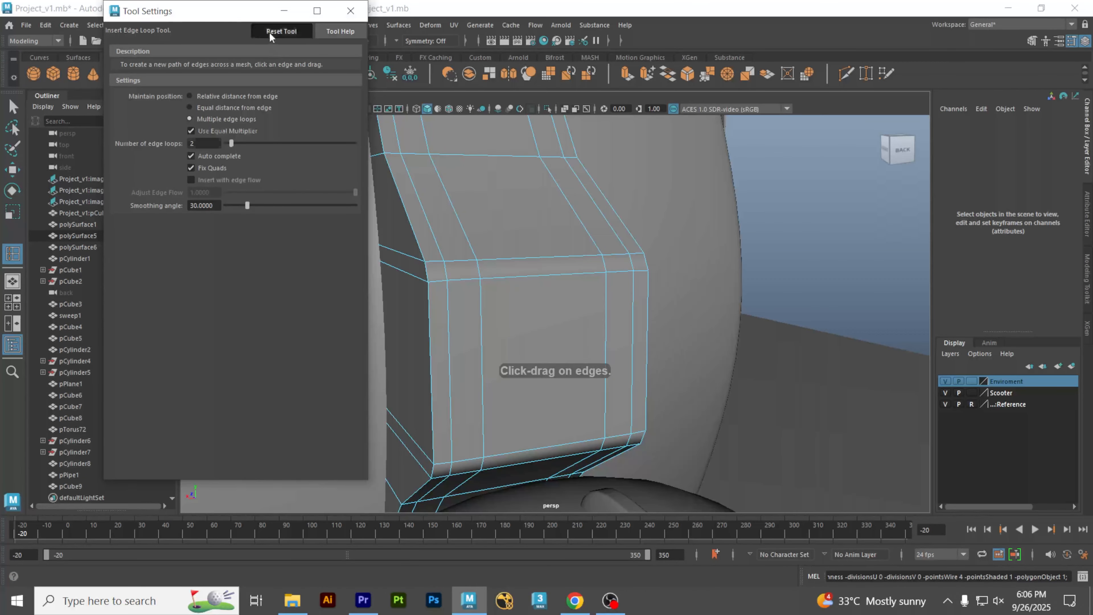
{"action": "left_click", "coordinate": [351, 10]}
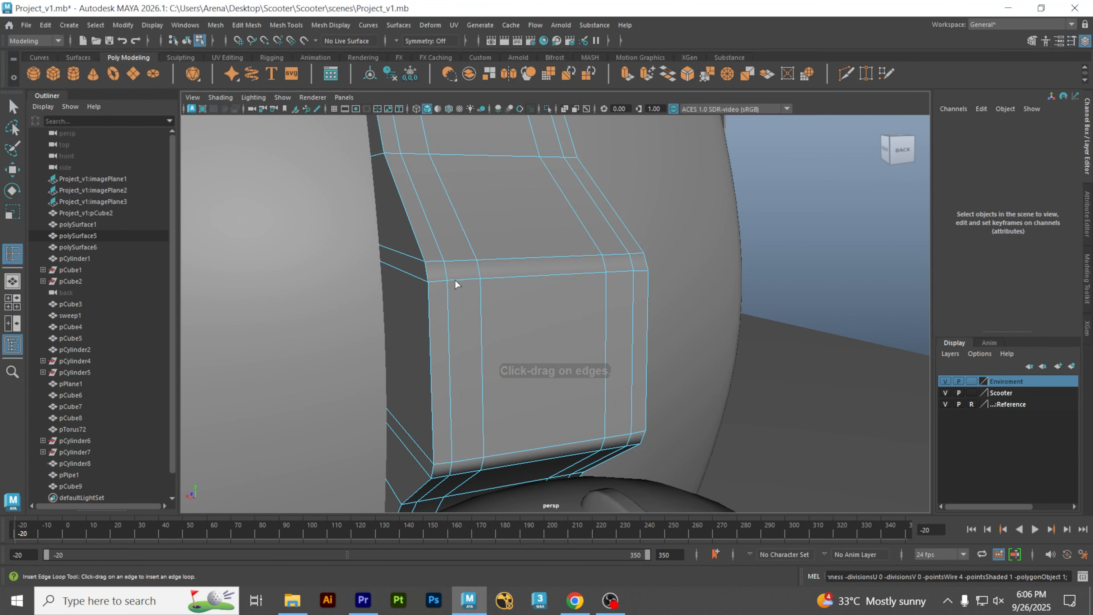
{"action": "left_click", "coordinate": [464, 280]}
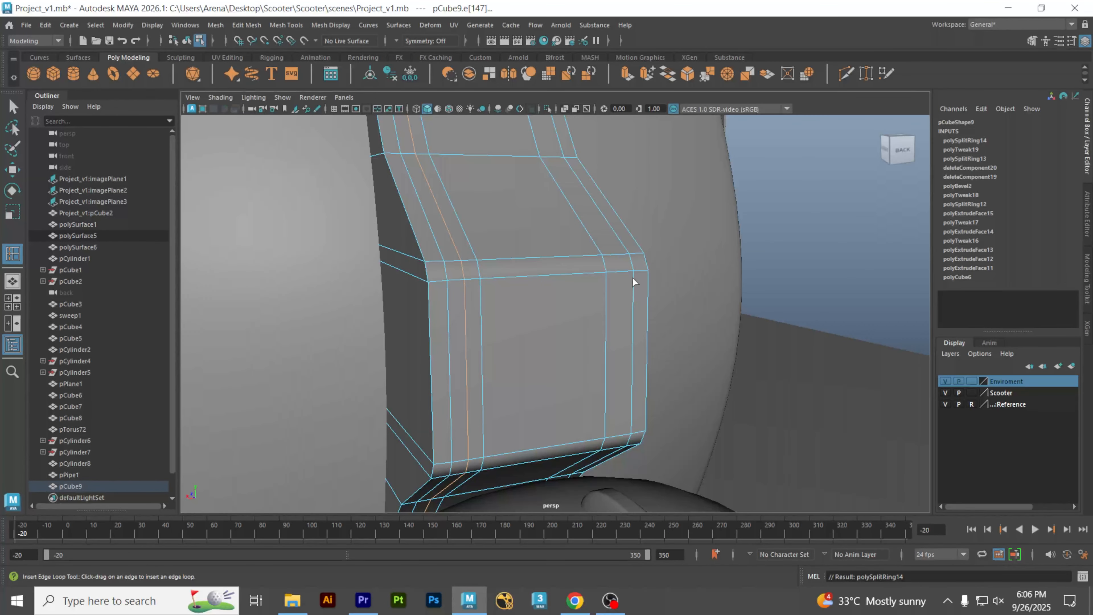
{"action": "left_click", "coordinate": [620, 273]}
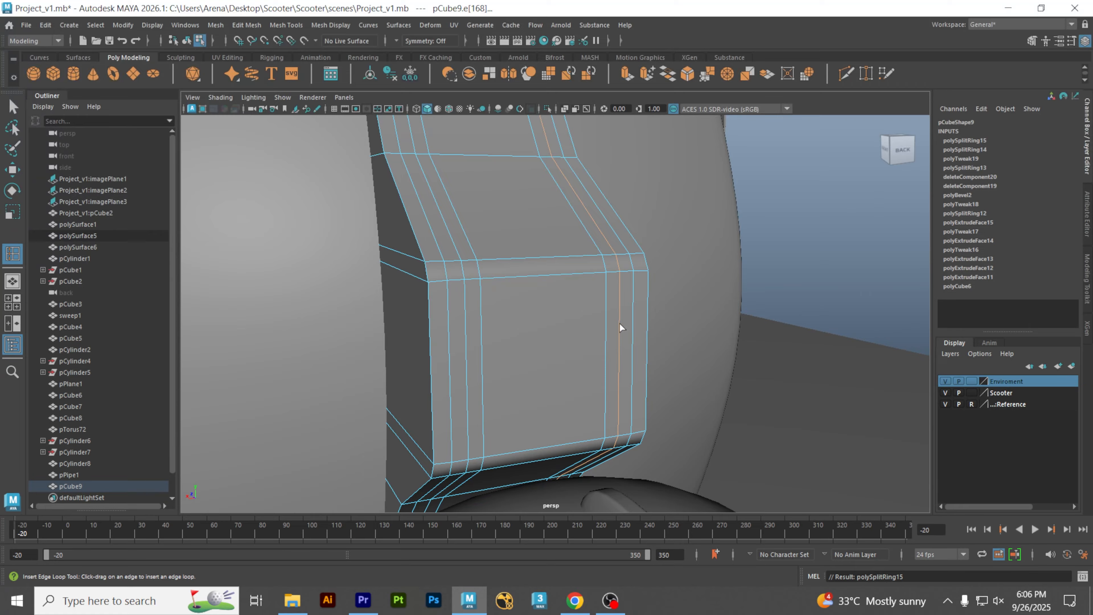
Step: Examine the horn cover's front surface in smooth preview and object mode, with and without its wireframe
{"action": "key", "text": "3"}
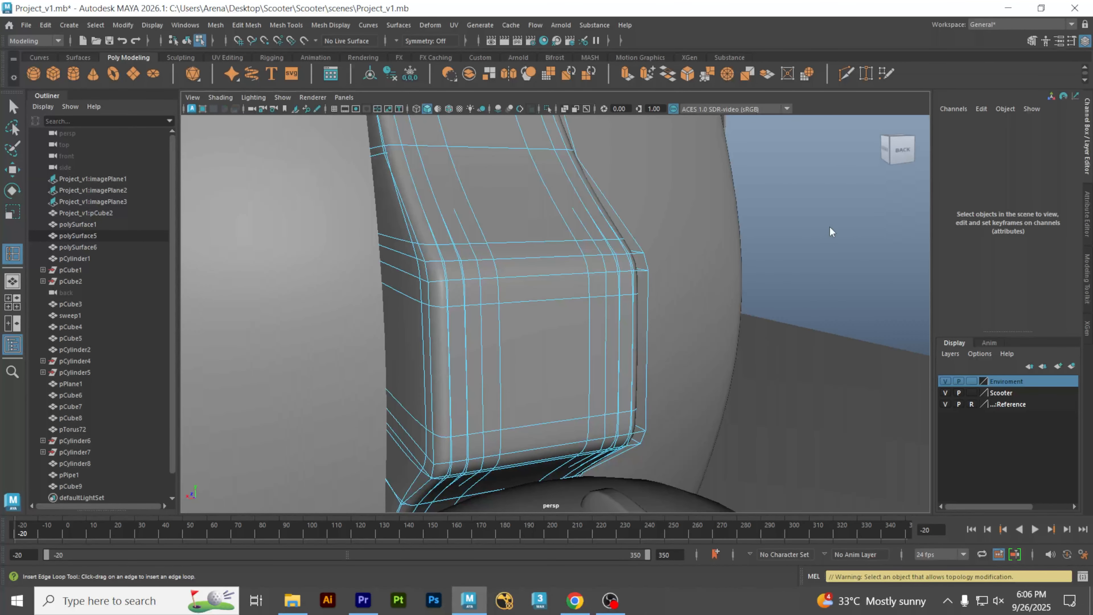
{"action": "right_click_drag", "start_coordinate": [830, 226], "coordinate": [887, 202]}
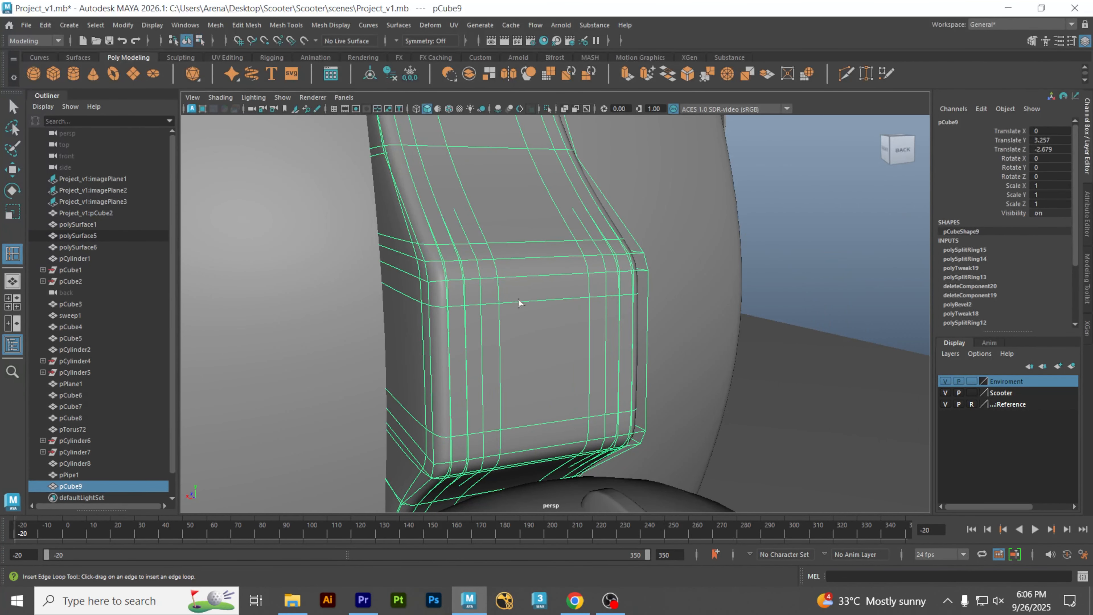
{"action": "key", "text": "w"}
{"action": "left_click", "coordinate": [895, 226]}
{"action": "left_click", "coordinate": [453, 303]}
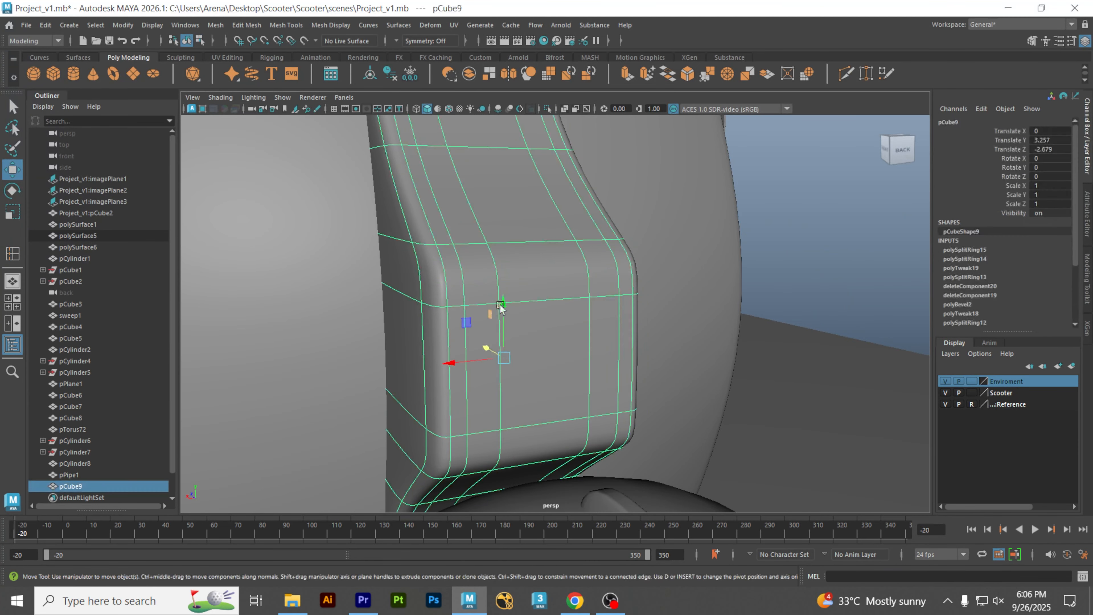
{"action": "left_click", "coordinate": [841, 268]}
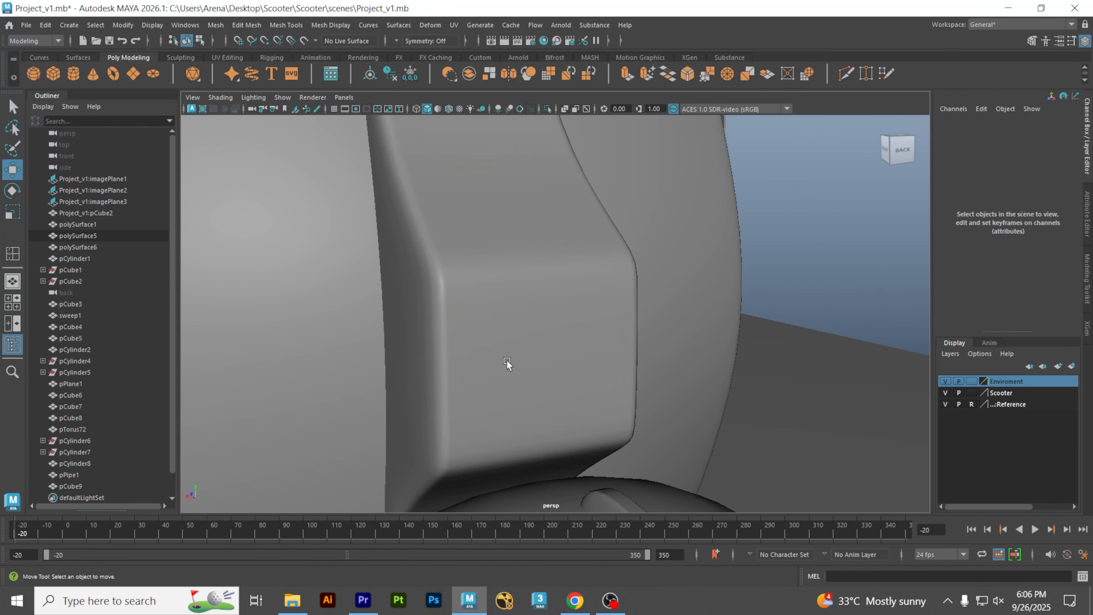
{"action": "left_click", "coordinate": [499, 362]}
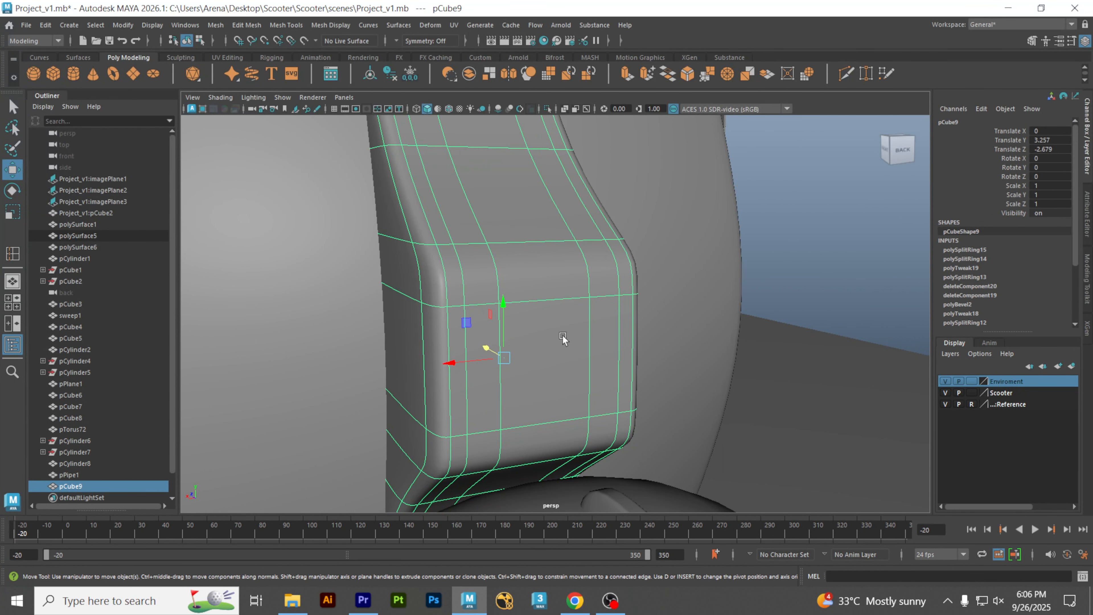
{"action": "left_click", "coordinate": [811, 264]}
{"action": "left_click", "coordinate": [582, 351]}
Step: Return the horn cover to unsmoothed display and insert 12 equally spaced horizontal edge loops across its lower front block
{"action": "key", "text": "1"}
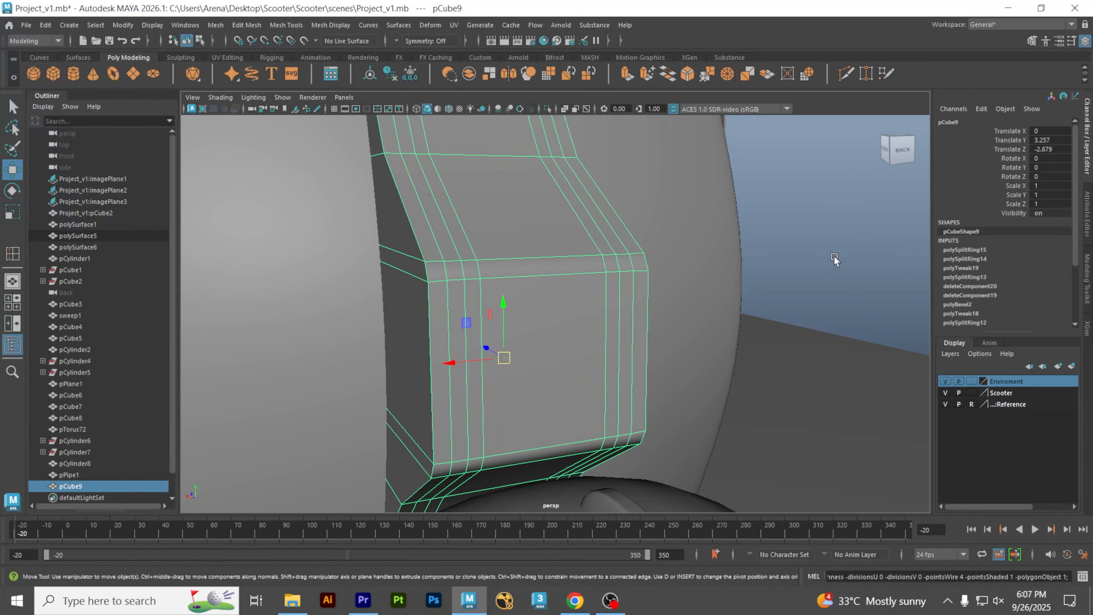
{"action": "double_click", "coordinate": [13, 254]}
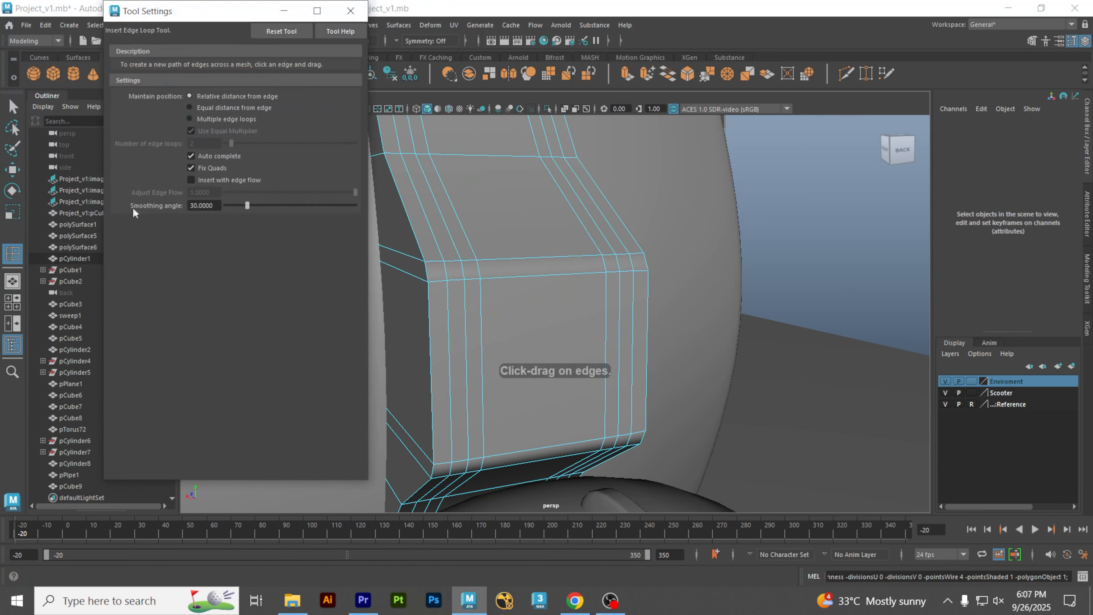
{"action": "left_click", "coordinate": [207, 119]}
{"action": "double_click", "coordinate": [205, 144]}
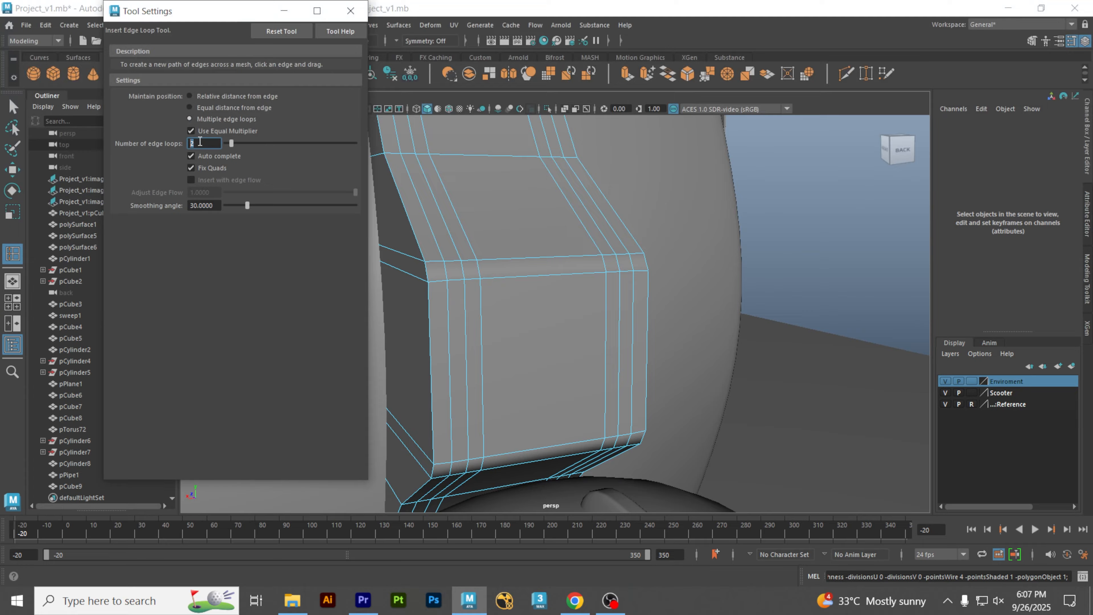
{"action": "left_click", "coordinate": [606, 313]}
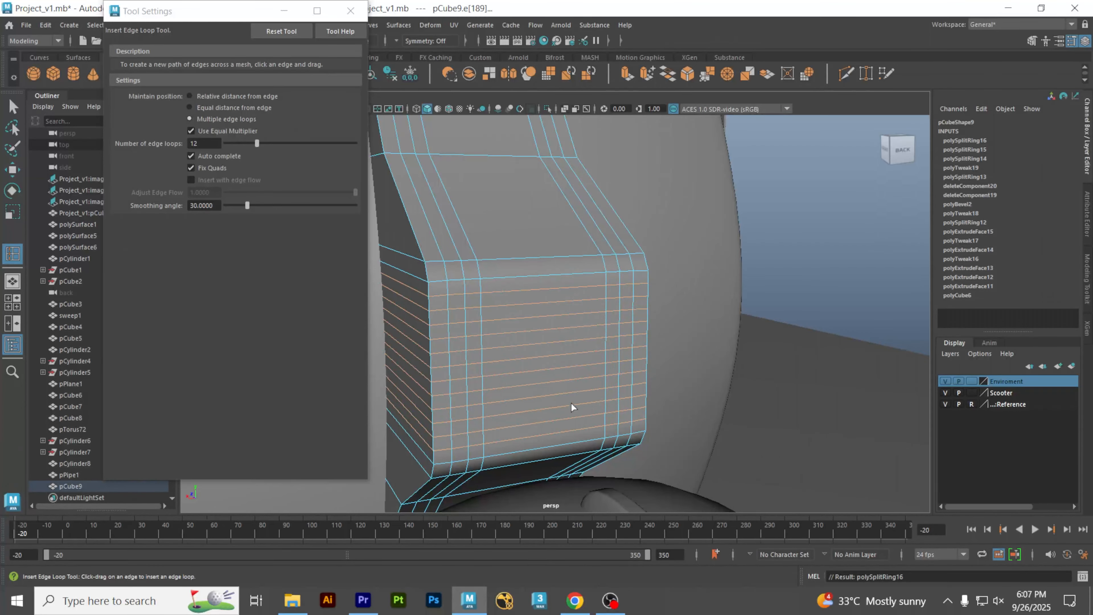
{"action": "left_click", "coordinate": [350, 10]}
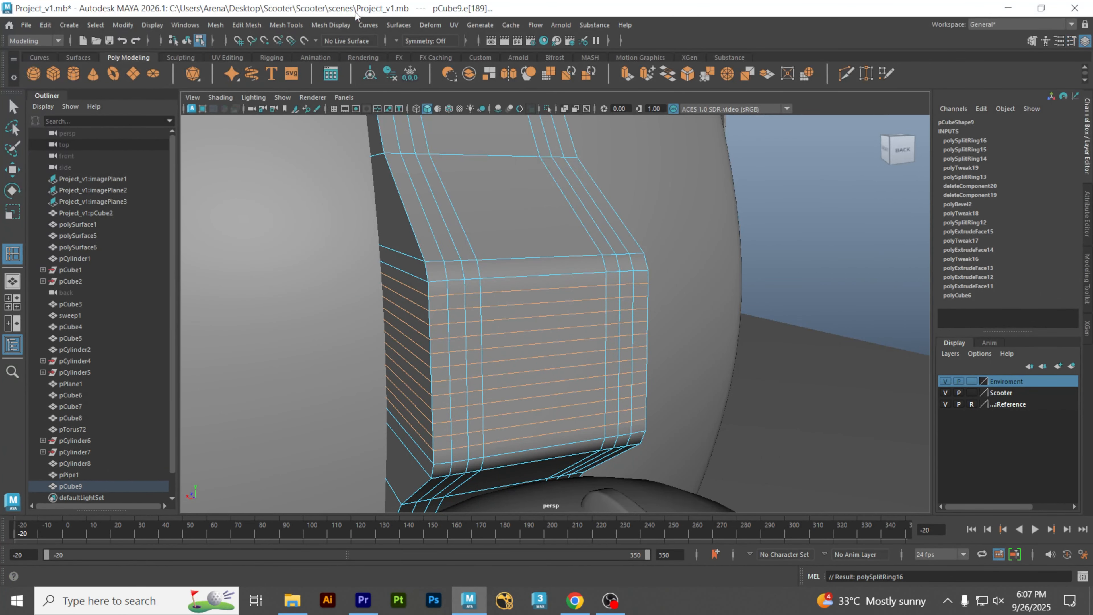
Step: Examine the densely divided horn cover in smooth preview from several angles and distances
{"action": "key", "text": "3"}
{"action": "right_click_drag", "start_coordinate": [862, 237], "coordinate": [902, 216]}
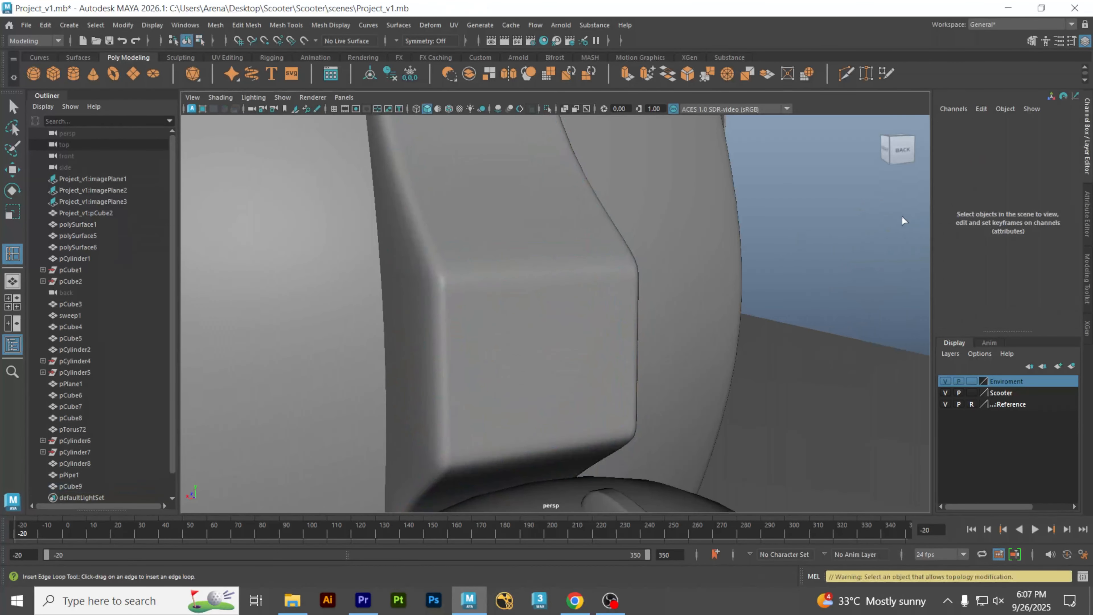
{"action": "scroll", "coordinate": [576, 242], "scroll_direction": "down", "scroll_amount": 8}
{"action": "left_click_drag", "start_coordinate": [417, 254], "coordinate": [492, 282], "text": "alt"}
{"action": "scroll", "coordinate": [559, 291], "scroll_direction": "up", "scroll_amount": 2}
{"action": "middle_click_drag", "start_coordinate": [603, 298], "coordinate": [579, 282], "text": "alt"}
{"action": "left_click", "coordinate": [579, 282]}
{"action": "scroll", "coordinate": [579, 282], "scroll_direction": "up", "scroll_amount": 4}
{"action": "left_click_drag", "start_coordinate": [705, 312], "coordinate": [440, 275], "text": "alt"}
{"action": "scroll", "coordinate": [572, 278], "scroll_direction": "up", "scroll_amount": 3}
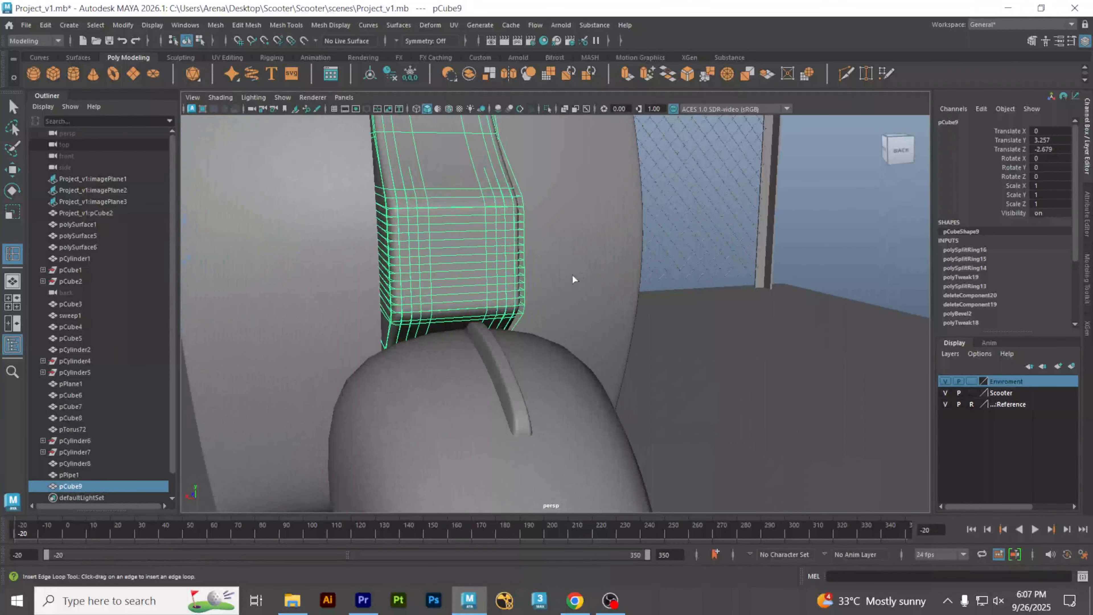
{"action": "key", "text": "w"}
{"action": "left_click", "coordinate": [838, 222]}
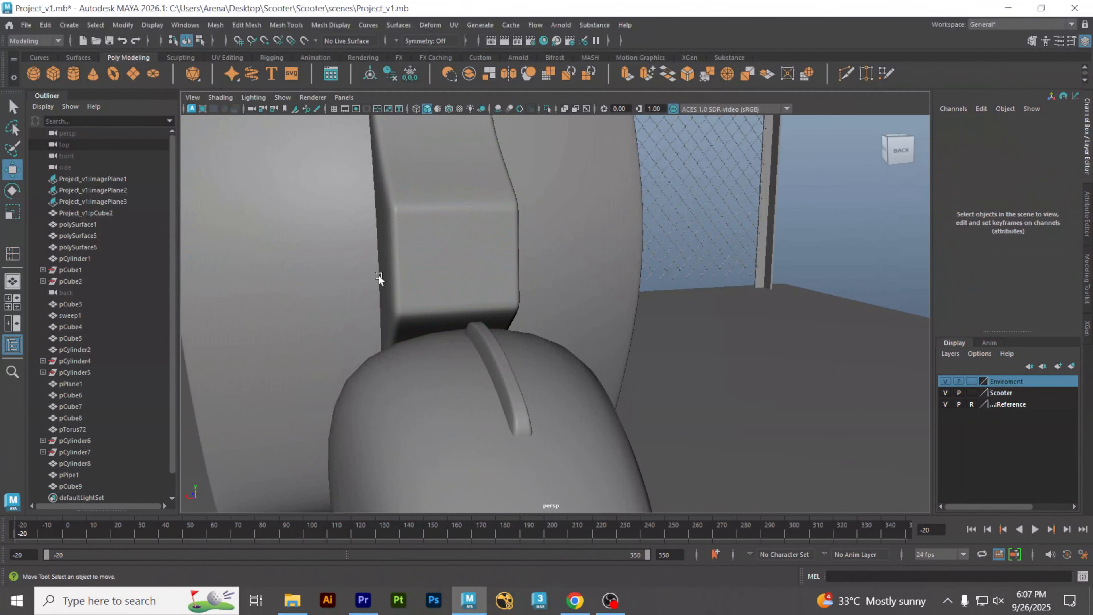
{"action": "scroll", "coordinate": [554, 262], "scroll_direction": "up", "scroll_amount": 4}
{"action": "middle_click_drag", "start_coordinate": [408, 239], "coordinate": [452, 293], "text": "alt"}
{"action": "left_click_drag", "start_coordinate": [424, 294], "coordinate": [551, 304], "text": "alt"}
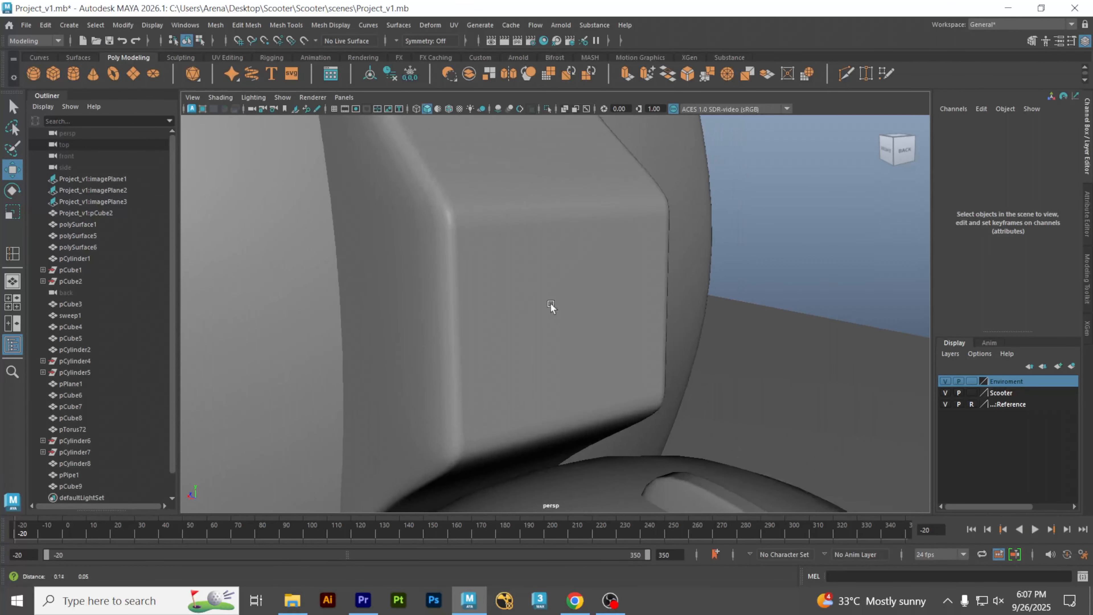
Step: Delete six alternating horizontal face strips from the horn cover's front, widening the first, third and fifth by one face on each side
{"action": "left_click", "coordinate": [547, 303]}
{"action": "key", "text": "1"}
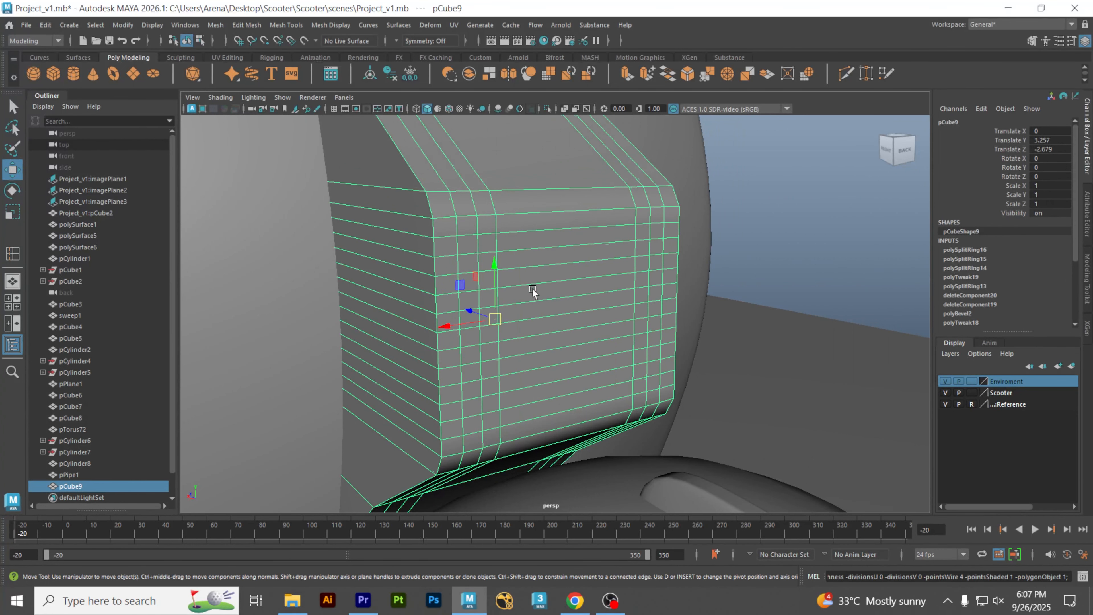
{"action": "right_click_drag", "start_coordinate": [529, 251], "coordinate": [521, 281]}
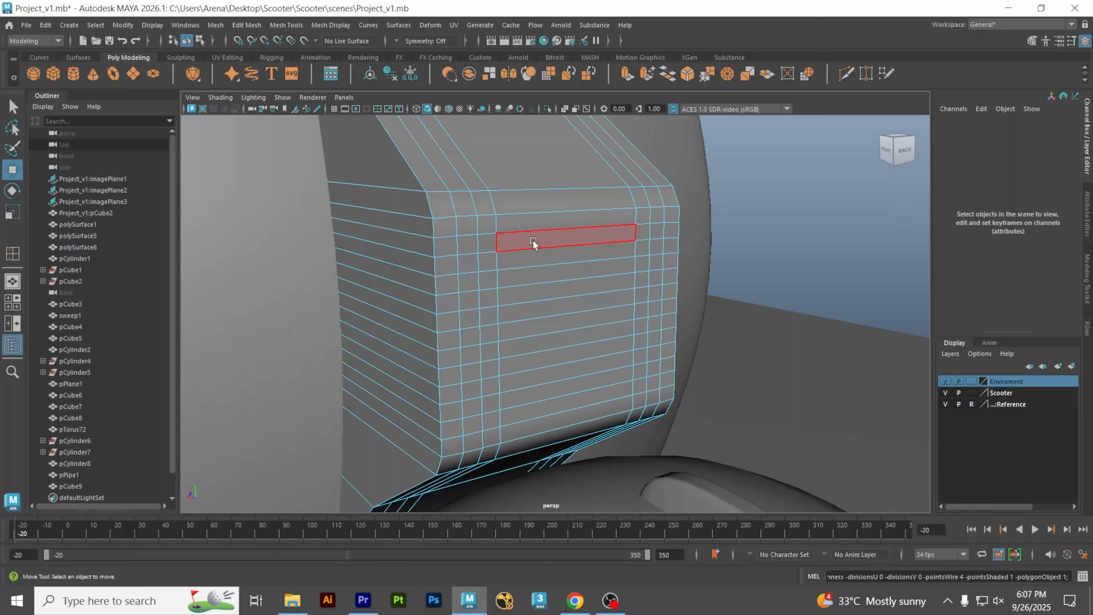
{"action": "left_click", "coordinate": [533, 241]}
{"action": "left_click", "coordinate": [539, 272], "text": "shift"}
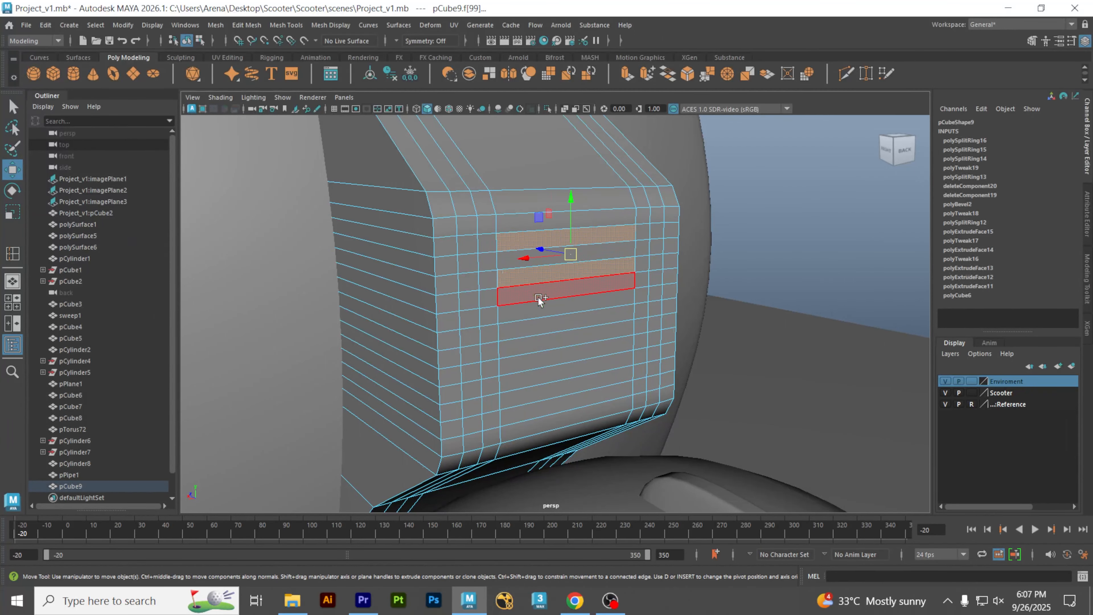
{"action": "left_click", "coordinate": [537, 308], "text": "shift"}
{"action": "left_click", "coordinate": [543, 342], "text": "shift"}
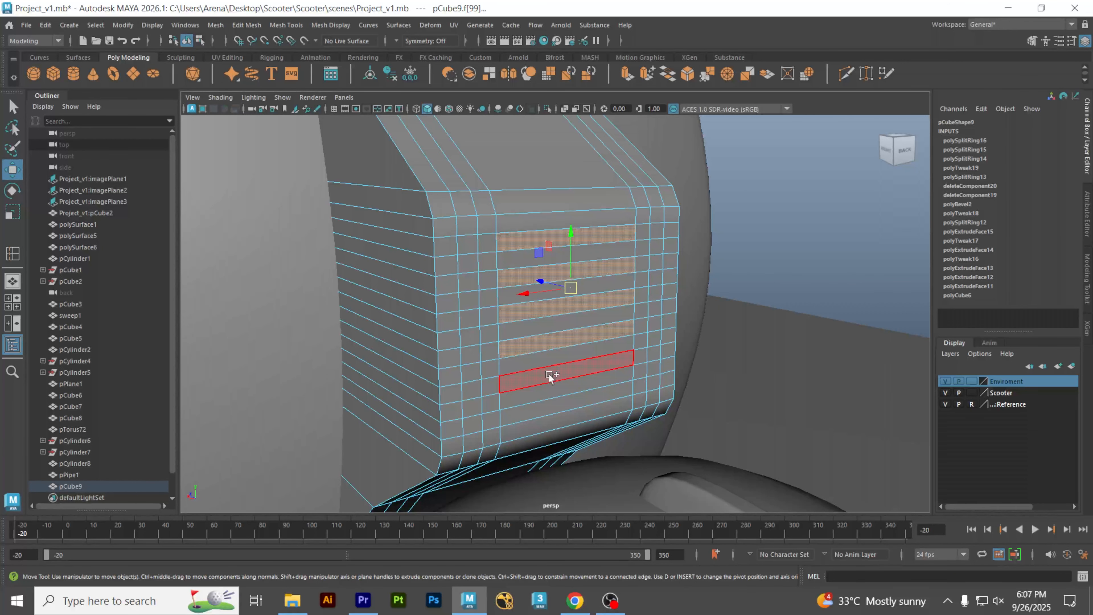
{"action": "left_click", "coordinate": [551, 370], "text": "shift"}
{"action": "left_click", "coordinate": [552, 400], "text": "shift"}
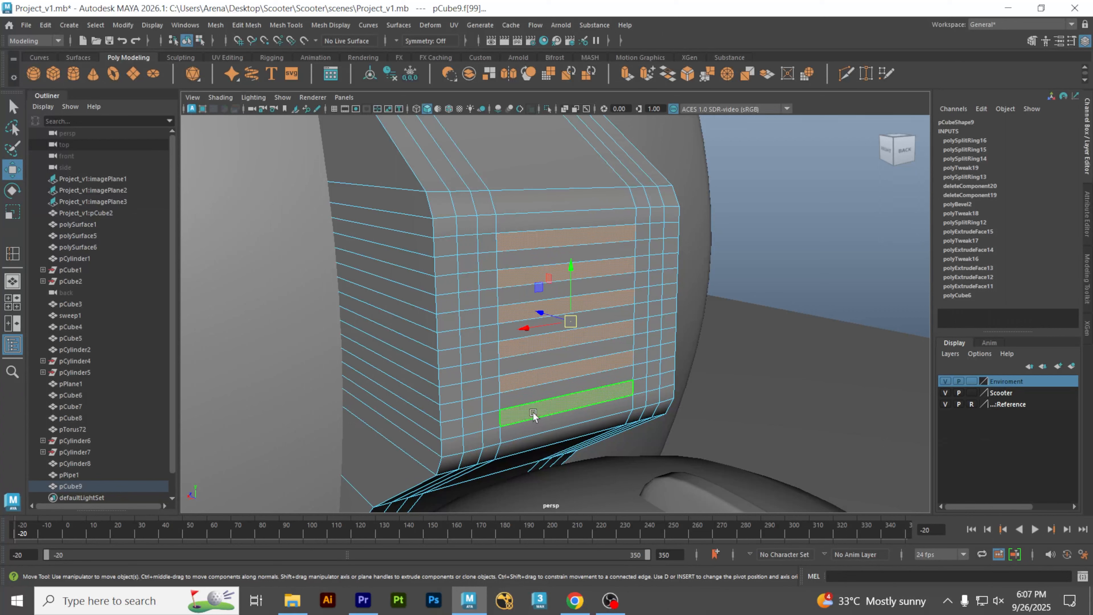
{"action": "left_click", "coordinate": [489, 388], "text": "shift"}
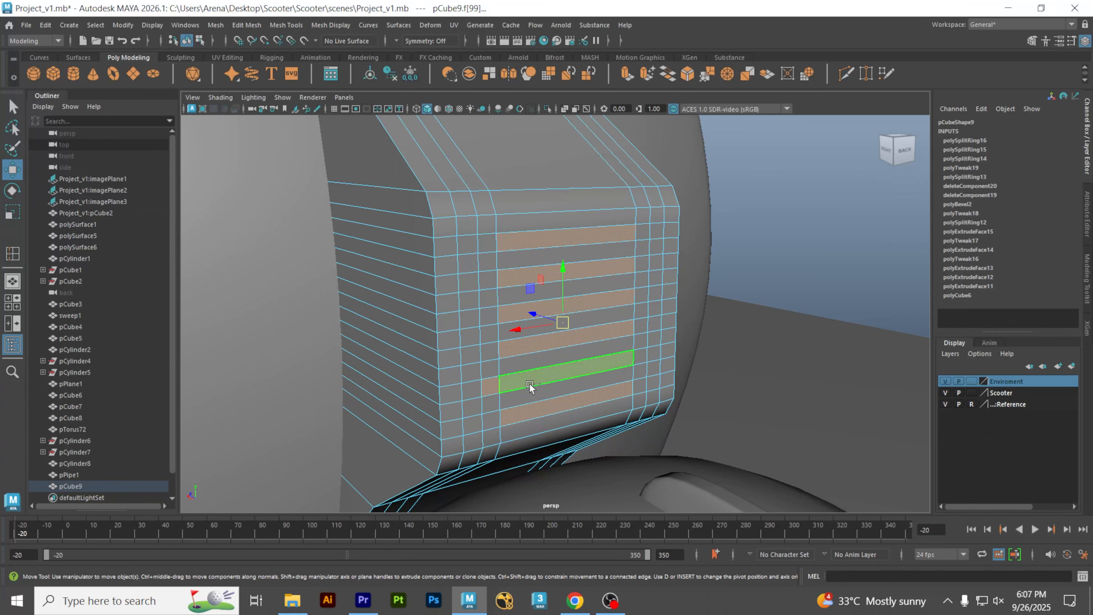
{"action": "left_click", "coordinate": [636, 358], "text": "shift"}
{"action": "left_click", "coordinate": [640, 297], "text": "shift"}
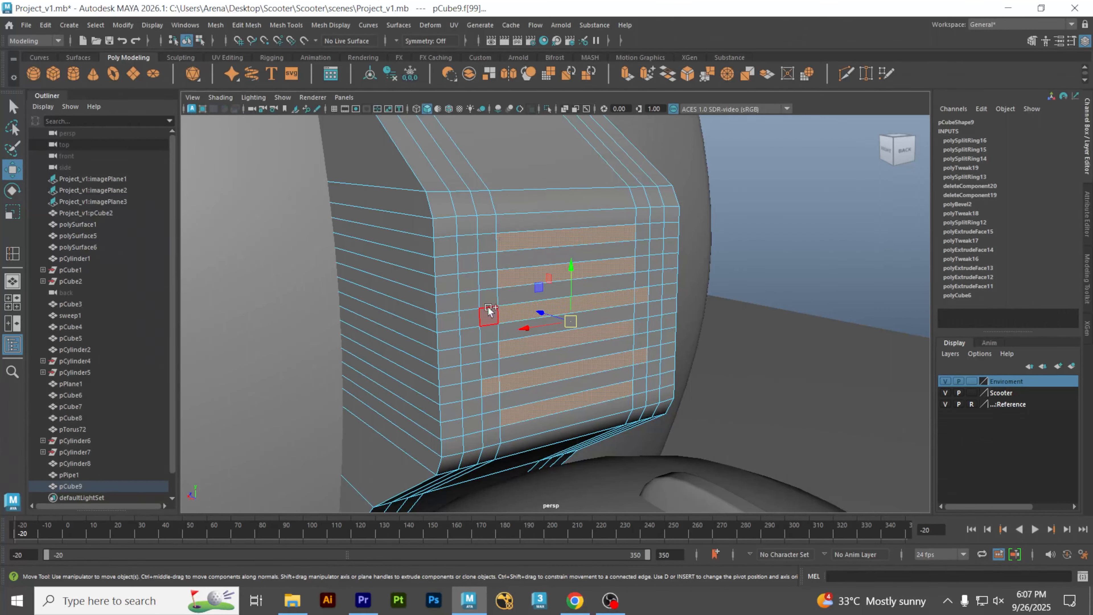
{"action": "left_click", "coordinate": [489, 313], "text": "shift"}
{"action": "left_click", "coordinate": [539, 246], "text": "shift"}
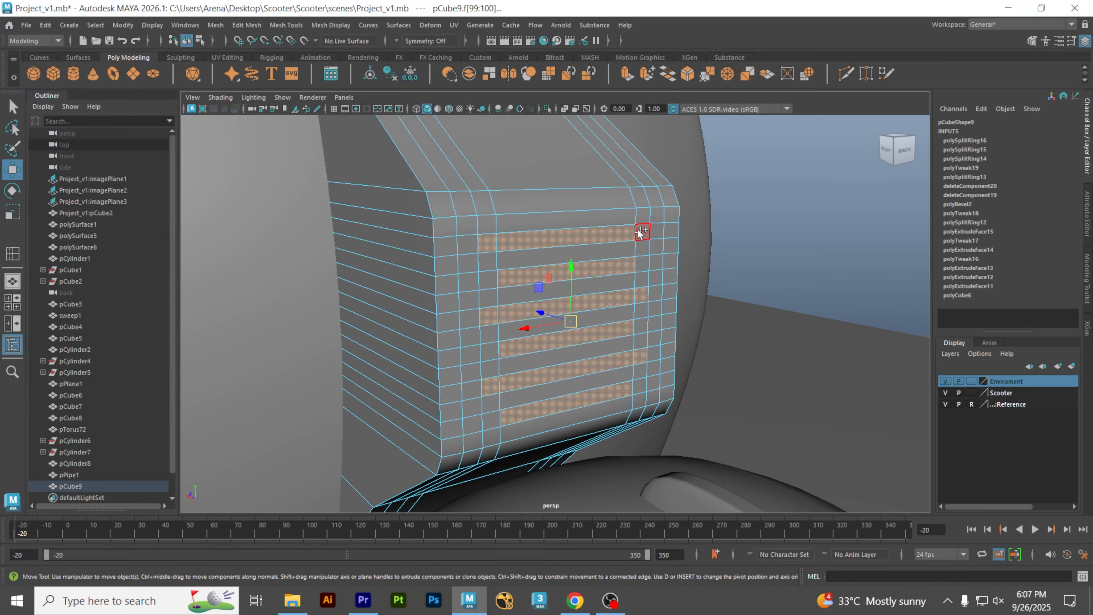
{"action": "left_click", "coordinate": [642, 232], "text": "shift"}
{"action": "key", "text": "Delete"}
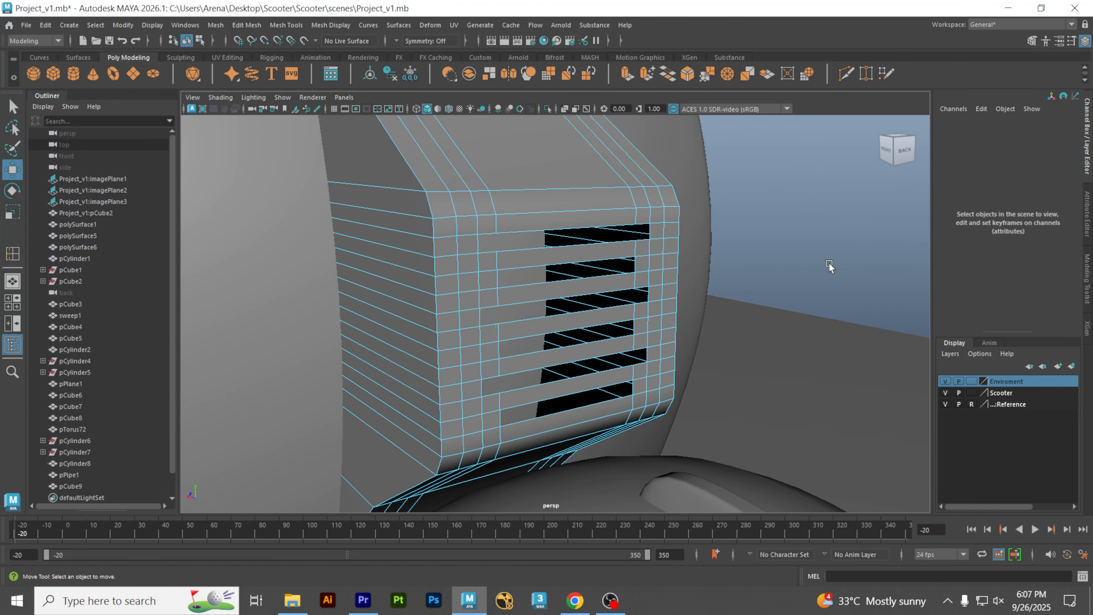
Step: Examine the slotted horn cover in smooth preview from both sides, with and without its wireframe
{"action": "left_click_drag", "start_coordinate": [800, 272], "coordinate": [603, 275], "text": "alt"}
{"action": "right_click_drag", "start_coordinate": [543, 278], "coordinate": [600, 243]}
{"action": "left_click_drag", "start_coordinate": [600, 244], "coordinate": [537, 276], "text": "alt"}
{"action": "key", "text": "3"}
{"action": "left_click", "coordinate": [371, 215]}
{"action": "right_click_drag", "start_coordinate": [537, 275], "coordinate": [720, 278], "text": "alt"}
{"action": "left_click_drag", "start_coordinate": [721, 278], "coordinate": [576, 309], "text": "alt"}
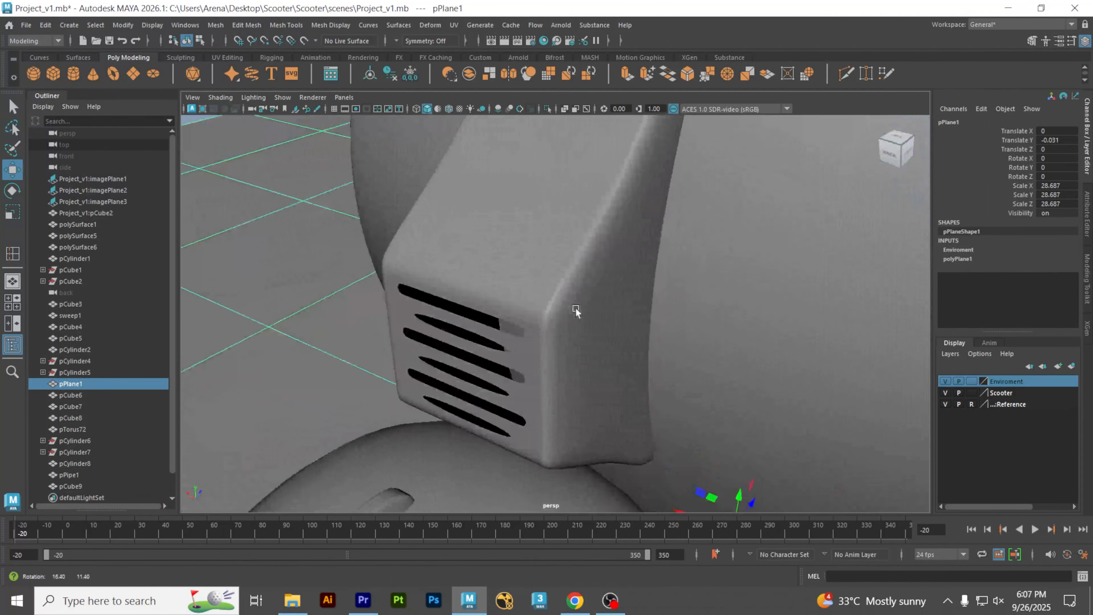
{"action": "left_click", "coordinate": [526, 366]}
{"action": "left_click_drag", "start_coordinate": [527, 366], "coordinate": [565, 344], "text": "alt"}
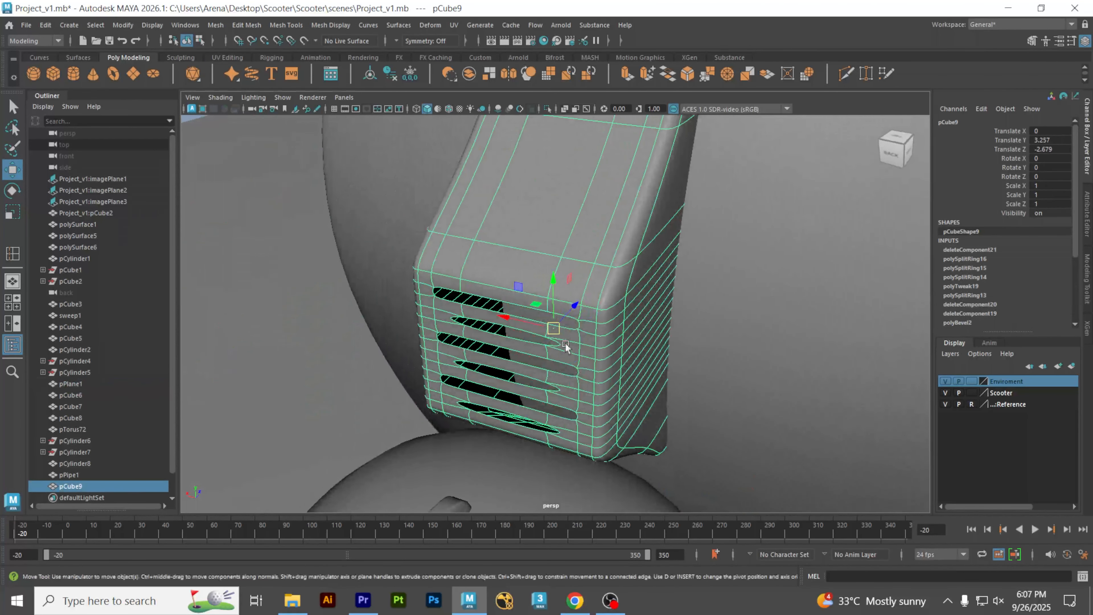
Step: Compare the slot shapes on the horn cover's front between unsmoothed display and smooth preview
{"action": "key", "text": "1"}
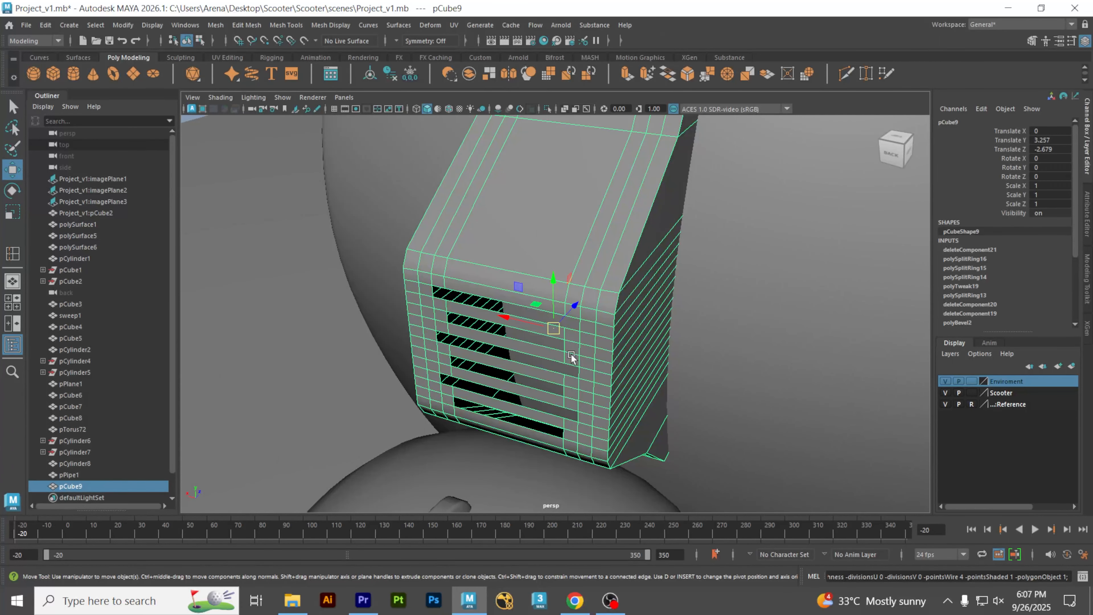
{"action": "key", "text": "3"}
{"action": "key", "text": "1"}
{"action": "key", "text": "3"}
{"action": "key", "text": "1"}
{"action": "key", "text": "3"}
{"action": "key", "text": "1"}
{"action": "key", "text": "3"}
{"action": "key", "text": "1"}
{"action": "left_click_drag", "start_coordinate": [459, 324], "coordinate": [585, 336], "text": "alt"}
Step: Undo the deletion of the alternating face strips on the horn cover's front
{"action": "left_click", "coordinate": [13, 254]}
{"action": "double_click", "coordinate": [14, 257]}
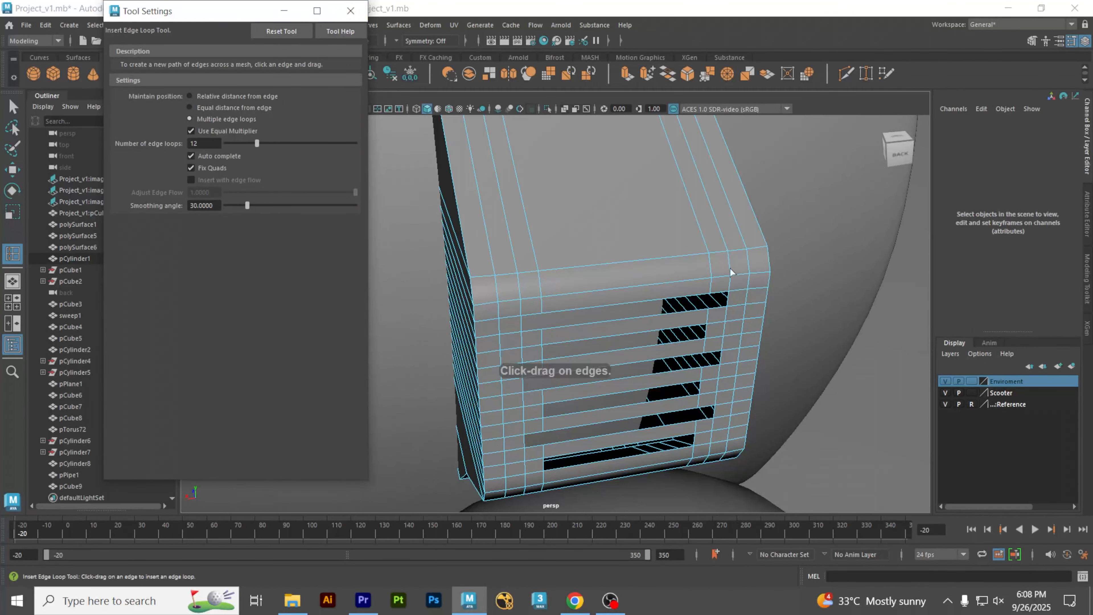
{"action": "left_click", "coordinate": [882, 305]}
{"action": "left_click_drag", "start_coordinate": [874, 316], "coordinate": [652, 309], "text": "alt"}
{"action": "key", "text": "ctrl+z"}
{"action": "key", "text": "ctrl+z"}
{"action": "key", "text": "ctrl+z"}
{"action": "key", "text": "ctrl+z"}
{"action": "key", "text": "ctrl+z"}
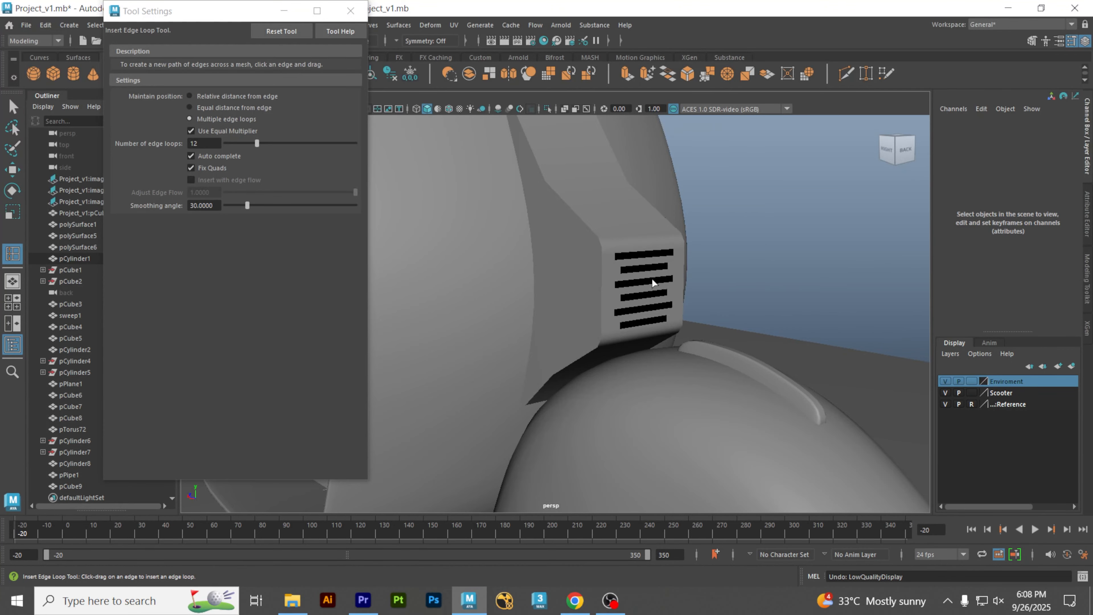
{"action": "key", "text": "ctrl+z"}
{"action": "key", "text": "ctrl+z"}
{"action": "key", "text": "ctrl+z"}
{"action": "key", "text": "ctrl+z"}
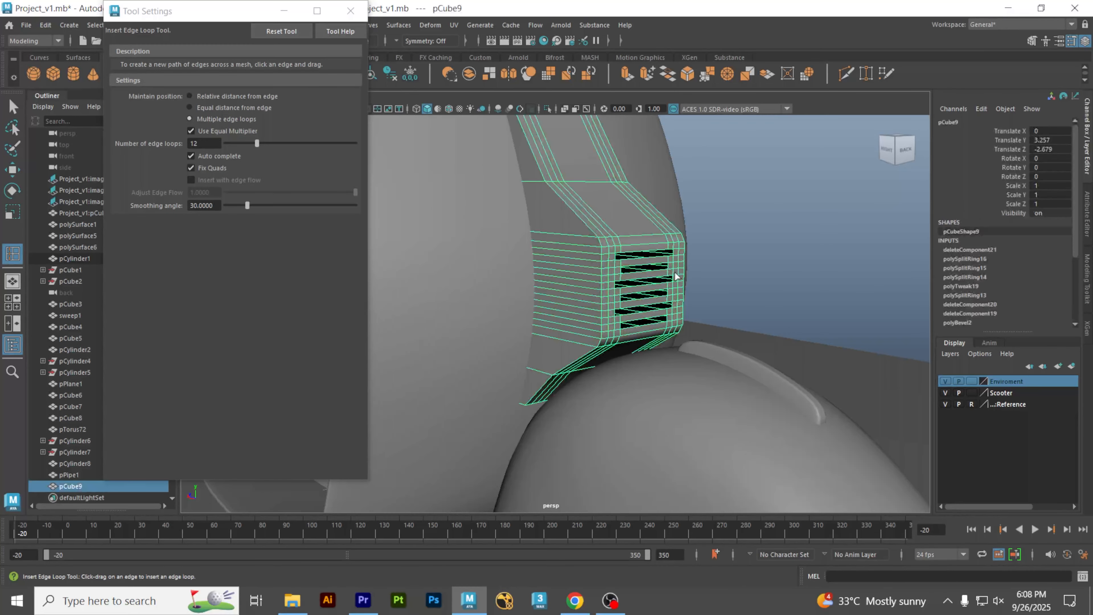
{"action": "key", "text": "ctrl+z"}
{"action": "key", "text": "ctrl+z"}
{"action": "key", "text": "ctrl+z"}
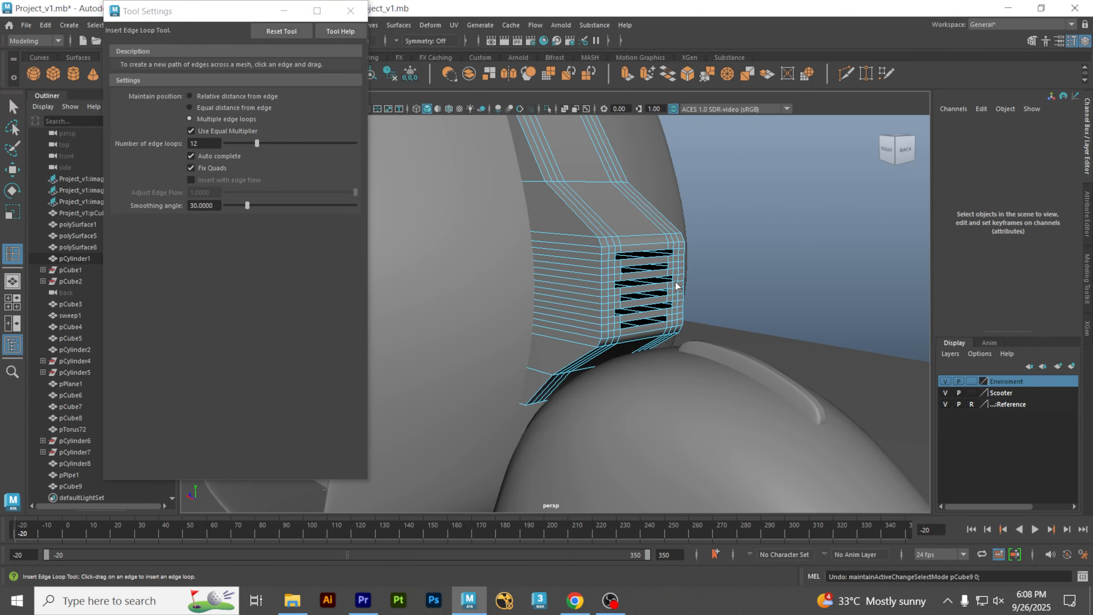
Step: Try inserting 12 edge loops within one horizontal strip and across the horn cover's front, undoing each insertion
{"action": "left_click", "coordinate": [641, 275]}
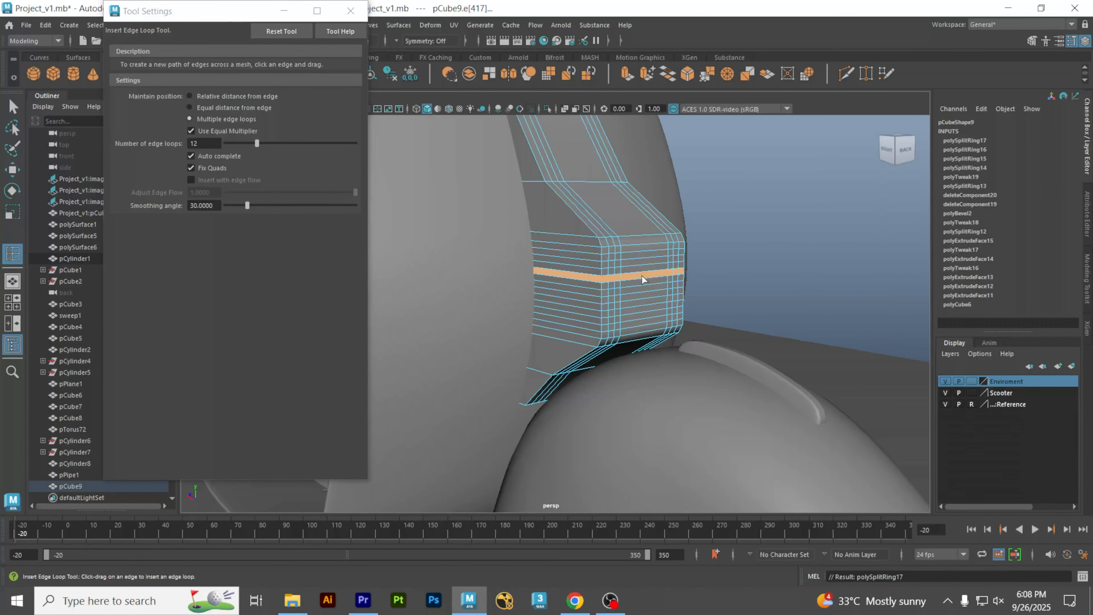
{"action": "key", "text": "ctrl+z"}
{"action": "left_click_drag", "start_coordinate": [653, 265], "coordinate": [749, 310], "text": "alt"}
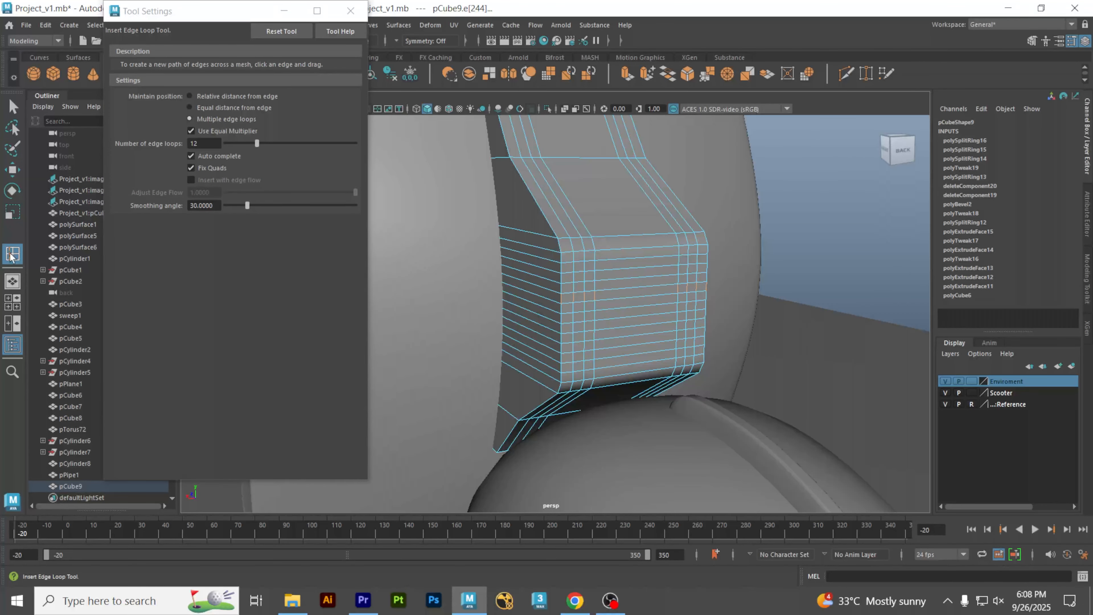
{"action": "left_click", "coordinate": [350, 10]}
{"action": "scroll", "coordinate": [592, 207], "scroll_direction": "up", "scroll_amount": 5}
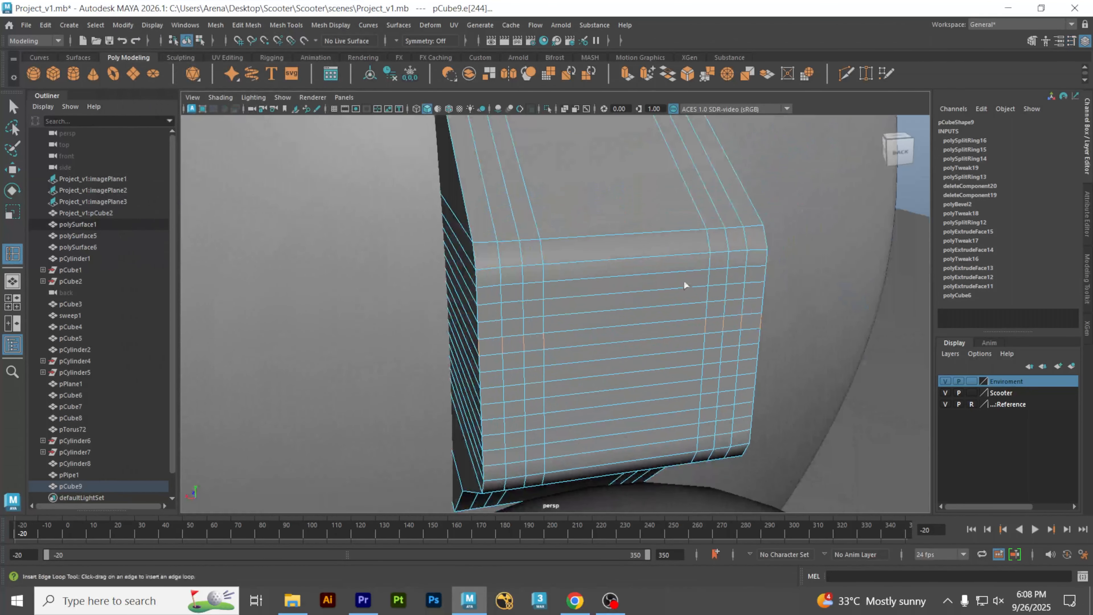
{"action": "left_click", "coordinate": [560, 261]}
{"action": "key", "text": "ctrl+z"}
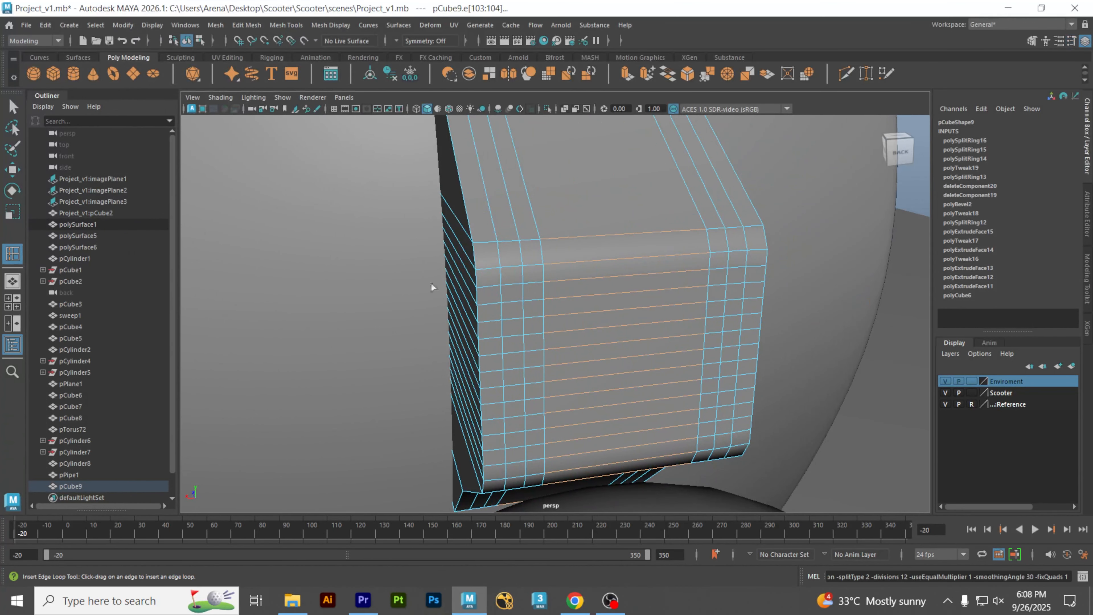
Step: Reset the Insert Edge Loop tool, insert 2 equally spaced vertical loops in the front's central section and scale them apart toward its sides
{"action": "double_click", "coordinate": [10, 254]}
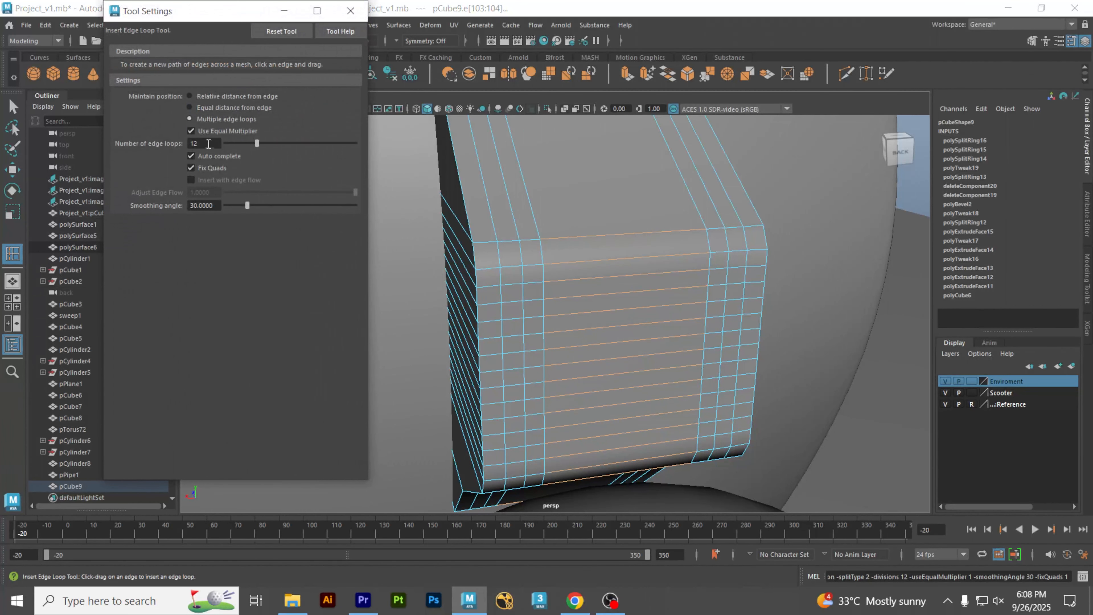
{"action": "left_click", "coordinate": [270, 33]}
{"action": "left_click", "coordinate": [623, 233]}
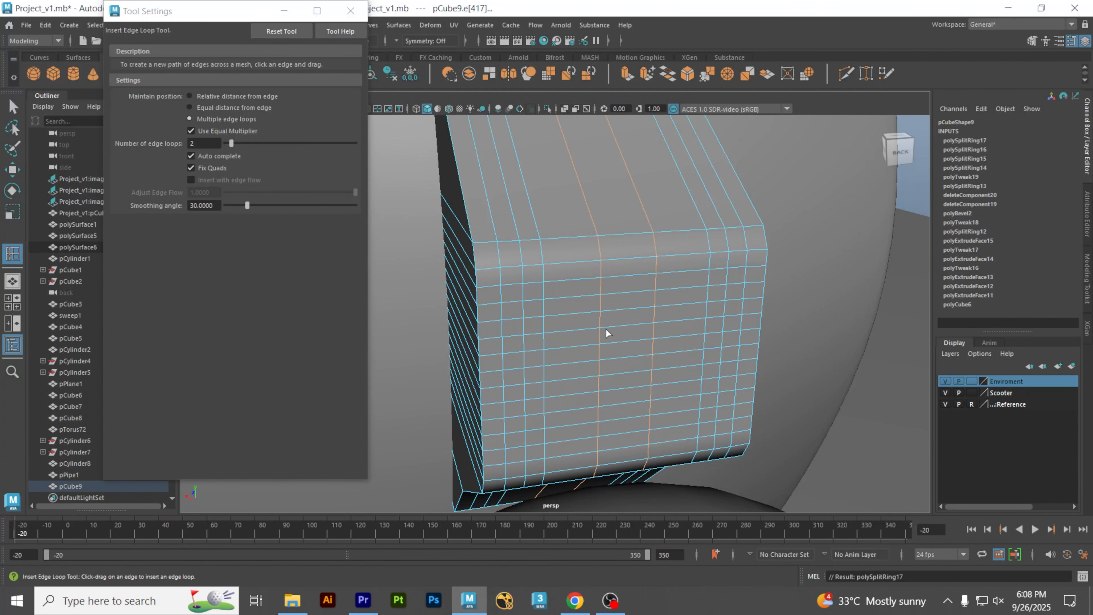
{"action": "key", "text": "r"}
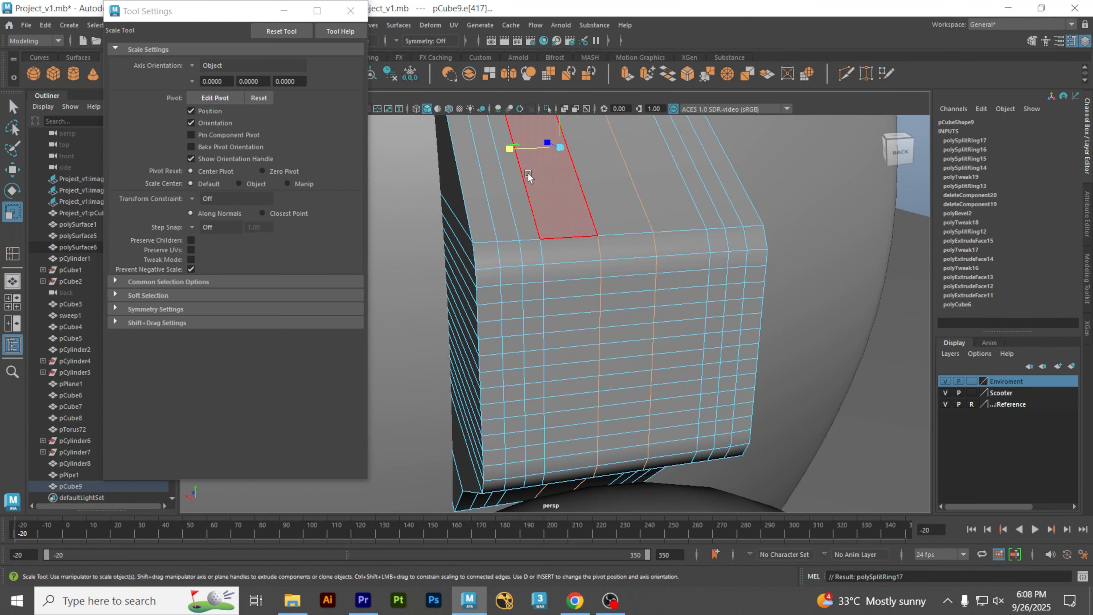
{"action": "left_click_drag", "start_coordinate": [511, 151], "coordinate": [442, 164]}
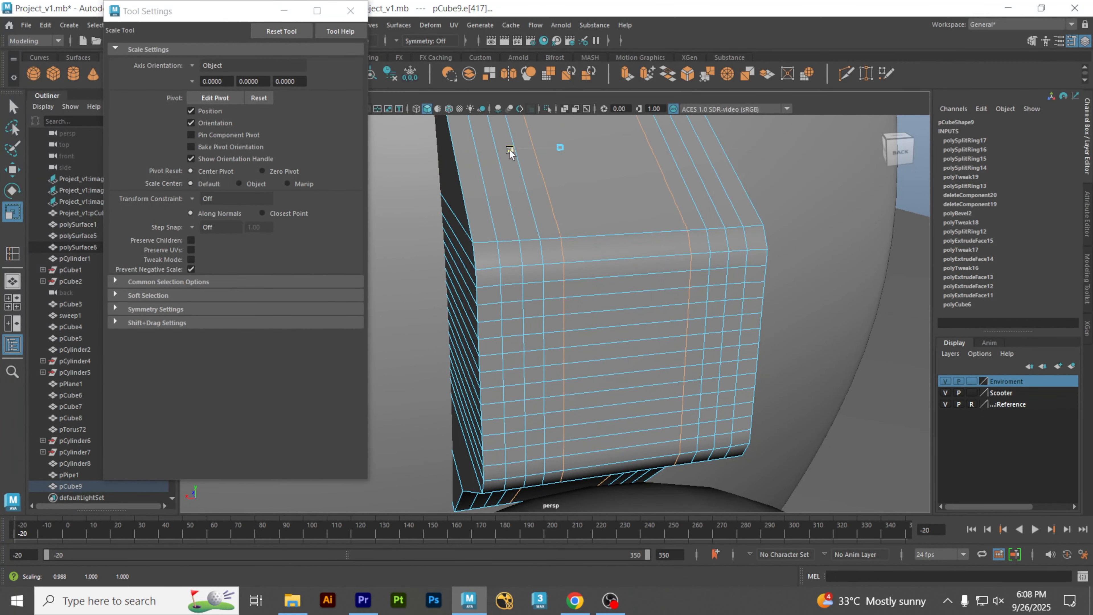
Step: Select seven alternating horizontal faces between the two new vertical loops on the horn cover's front
{"action": "right_click_drag", "start_coordinate": [896, 200], "coordinate": [909, 201]}
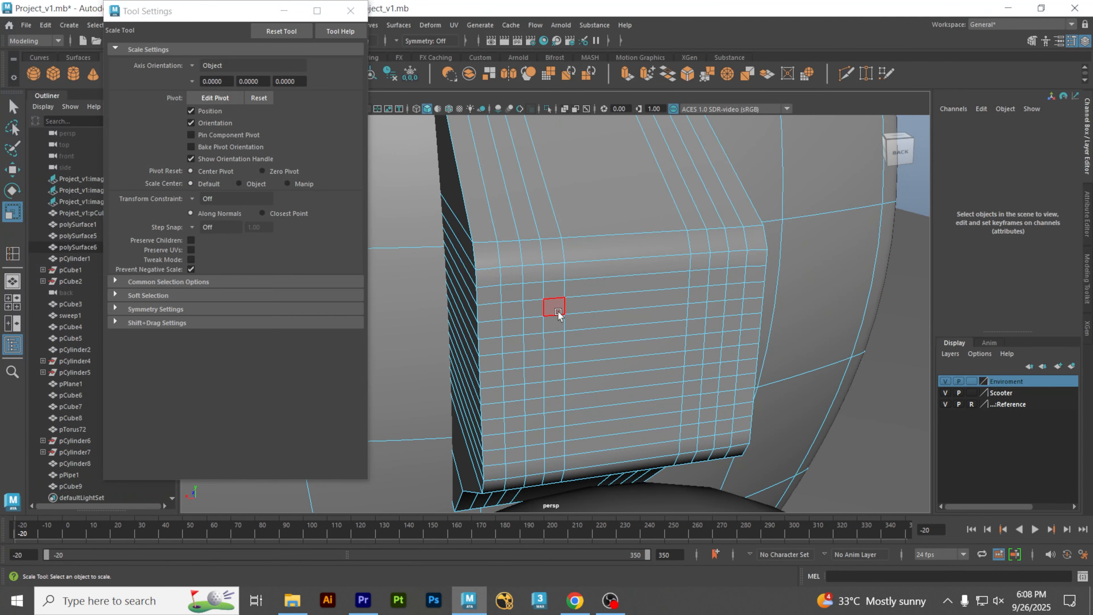
{"action": "left_click_drag", "start_coordinate": [551, 309], "coordinate": [596, 306], "text": "alt"}
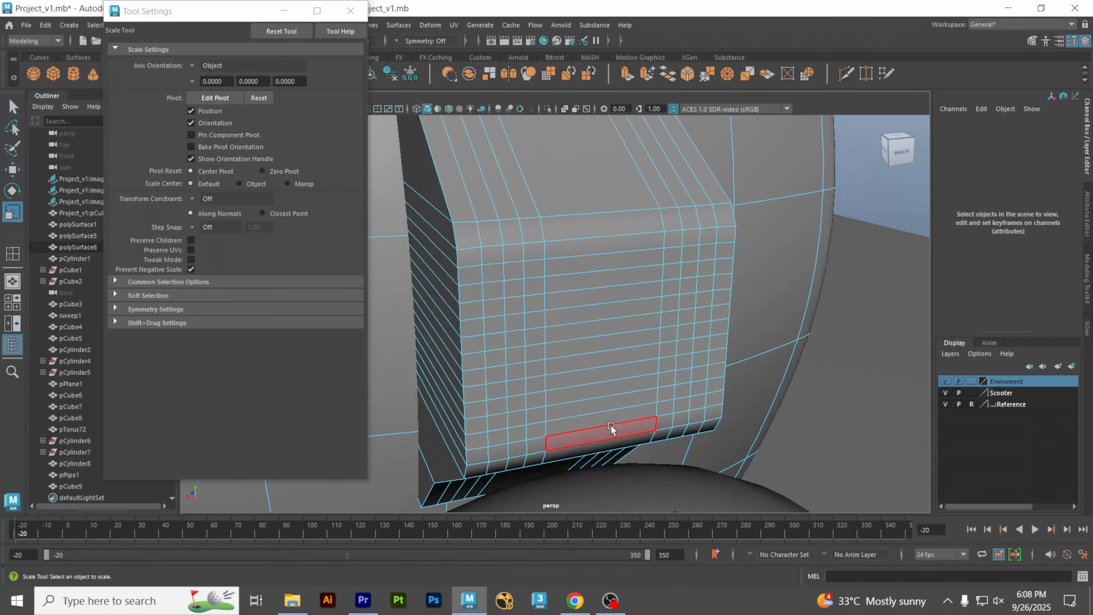
{"action": "left_click_drag", "start_coordinate": [614, 422], "coordinate": [617, 410], "text": "alt"}
{"action": "left_click", "coordinate": [619, 370]}
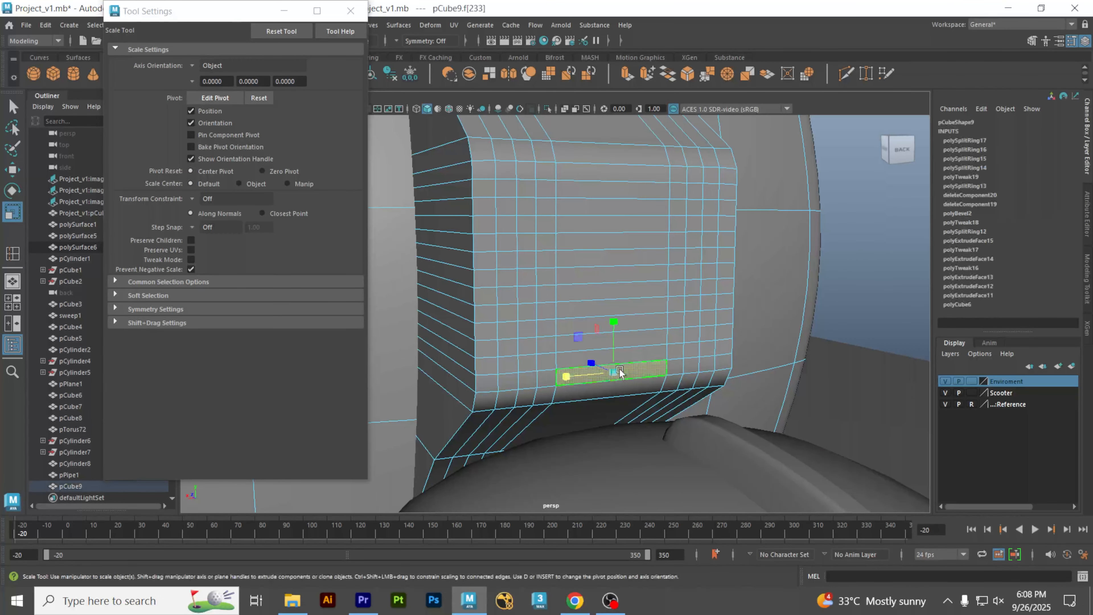
{"action": "left_click", "coordinate": [628, 338], "text": "shift"}
{"action": "left_click", "coordinate": [639, 307], "text": "shift"}
{"action": "left_click", "coordinate": [648, 272], "text": "shift"}
{"action": "left_click", "coordinate": [650, 243], "text": "shift"}
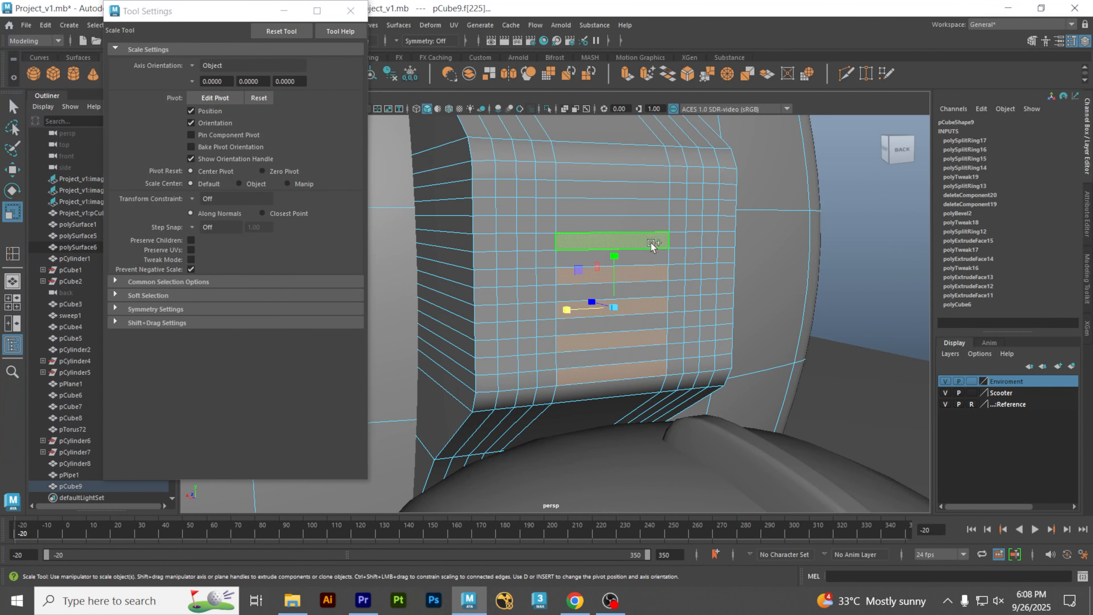
{"action": "left_click", "coordinate": [651, 208], "text": "shift"}
{"action": "left_click", "coordinate": [648, 174], "text": "shift"}
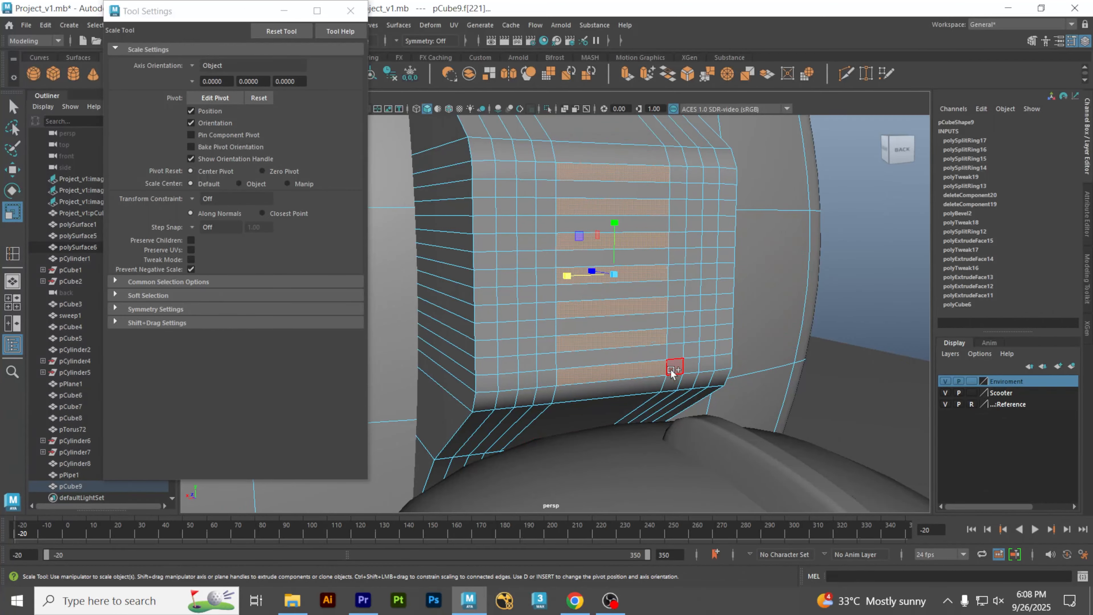
Step: Extend each of the seven selected strips by adding the adjoining narrow face on both sides
{"action": "left_click", "coordinate": [674, 336], "text": "shift"}
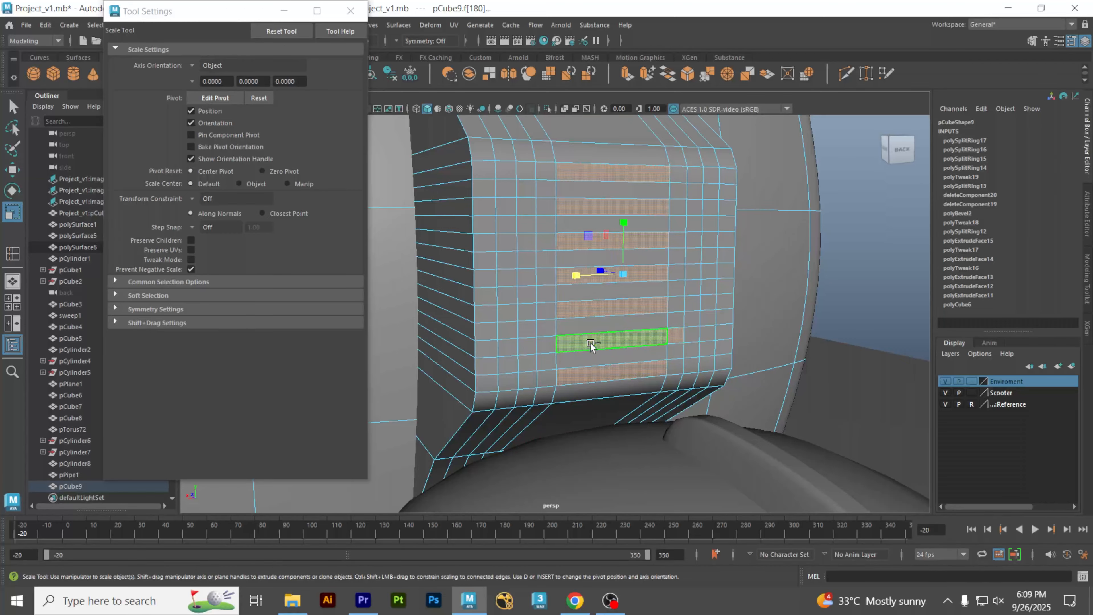
{"action": "left_click", "coordinate": [591, 346], "text": "shift"}
{"action": "left_click", "coordinate": [546, 343], "text": "shift"}
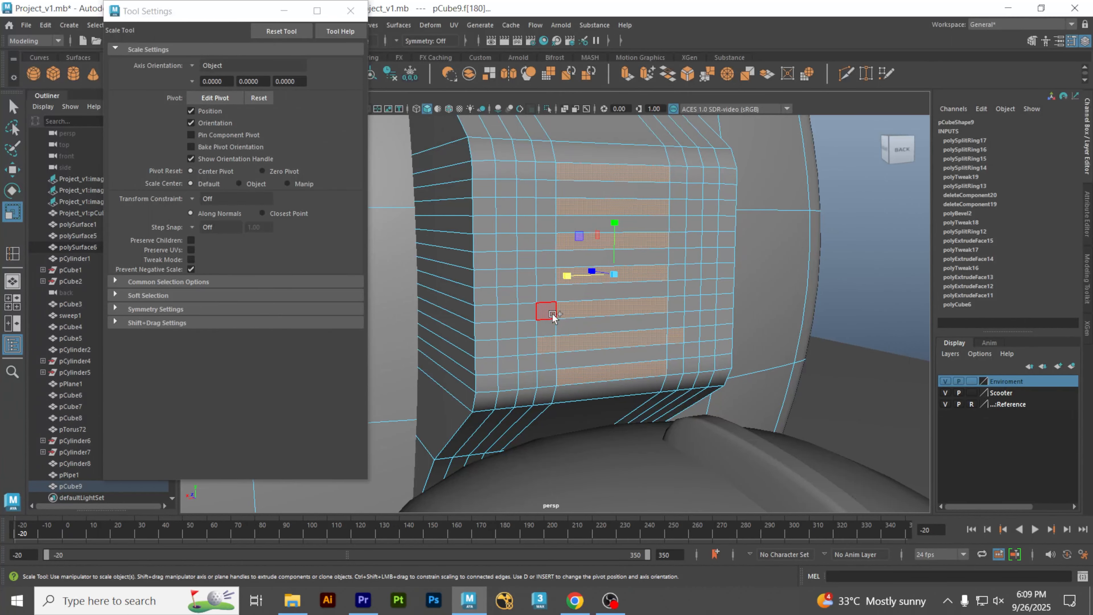
{"action": "left_click", "coordinate": [682, 276], "text": "shift"}
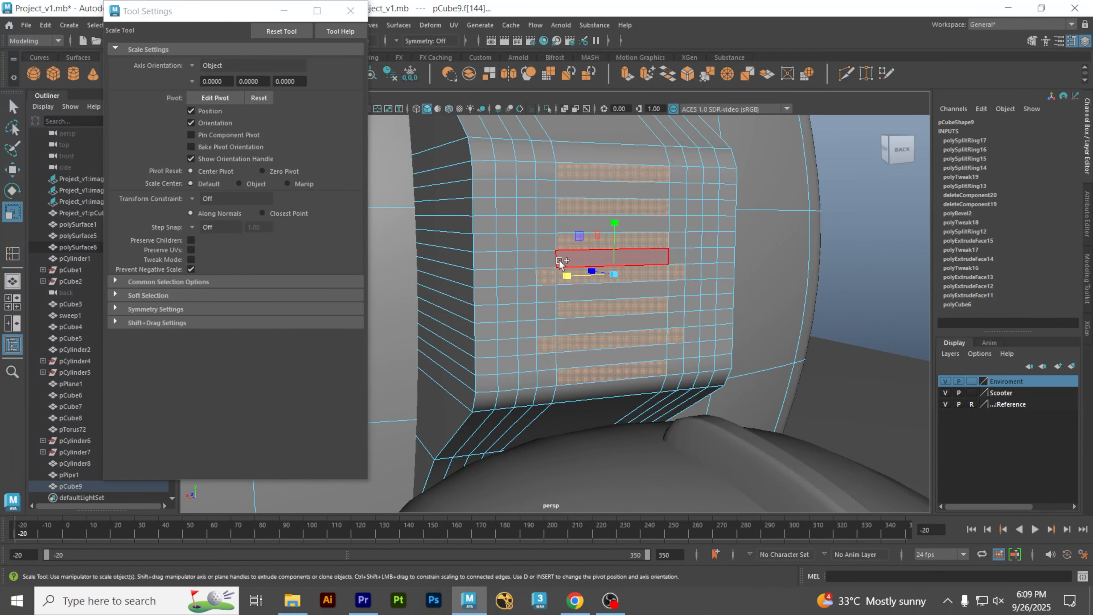
{"action": "left_click", "coordinate": [549, 212], "text": "shift"}
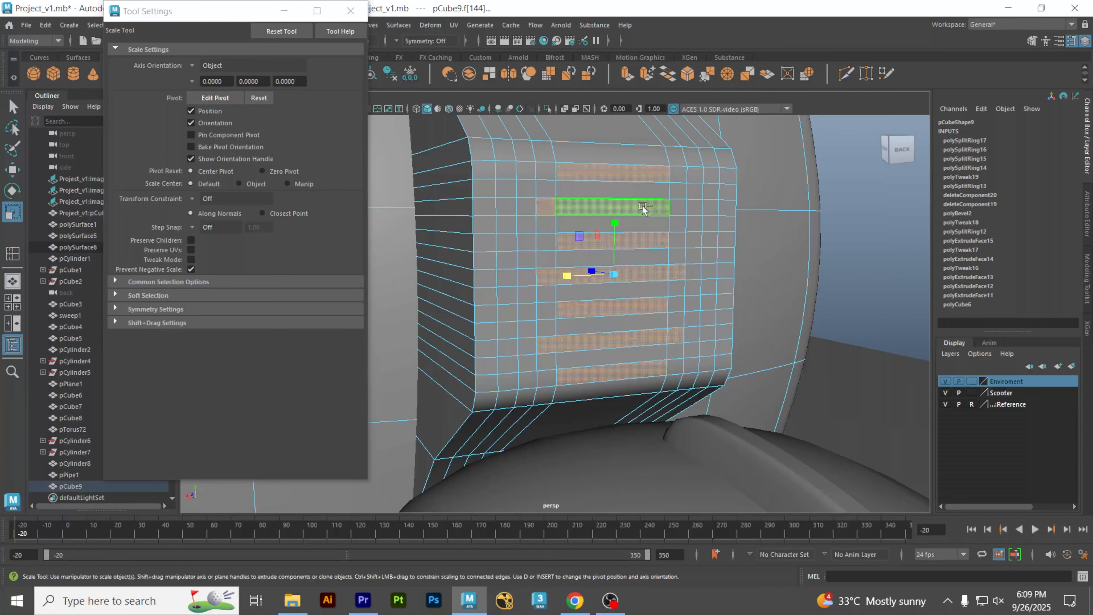
{"action": "left_click", "coordinate": [677, 206], "text": "shift"}
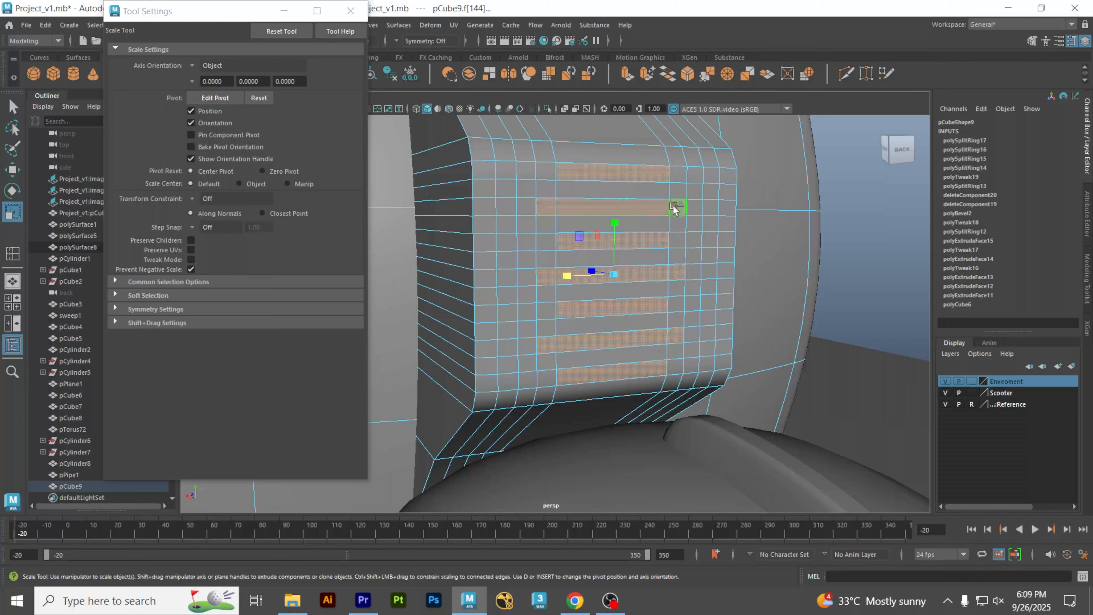
{"action": "left_click", "coordinate": [677, 175], "text": "shift"}
{"action": "left_click", "coordinate": [678, 366], "text": "shift"}
{"action": "left_click", "coordinate": [548, 378], "text": "shift"}
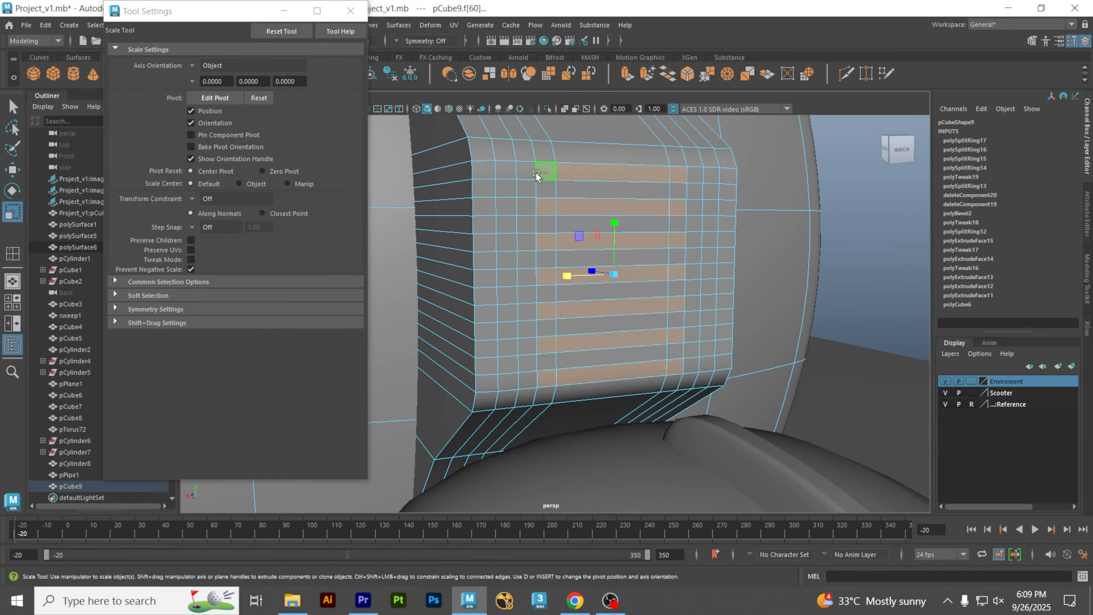
Step: Add one more adjoining face at both ends of the first, third, fifth and seventh strips, and delete all selected faces to cut the slots
{"action": "left_click", "coordinate": [523, 175], "text": "shift"}
{"action": "left_click", "coordinate": [527, 237], "text": "shift"}
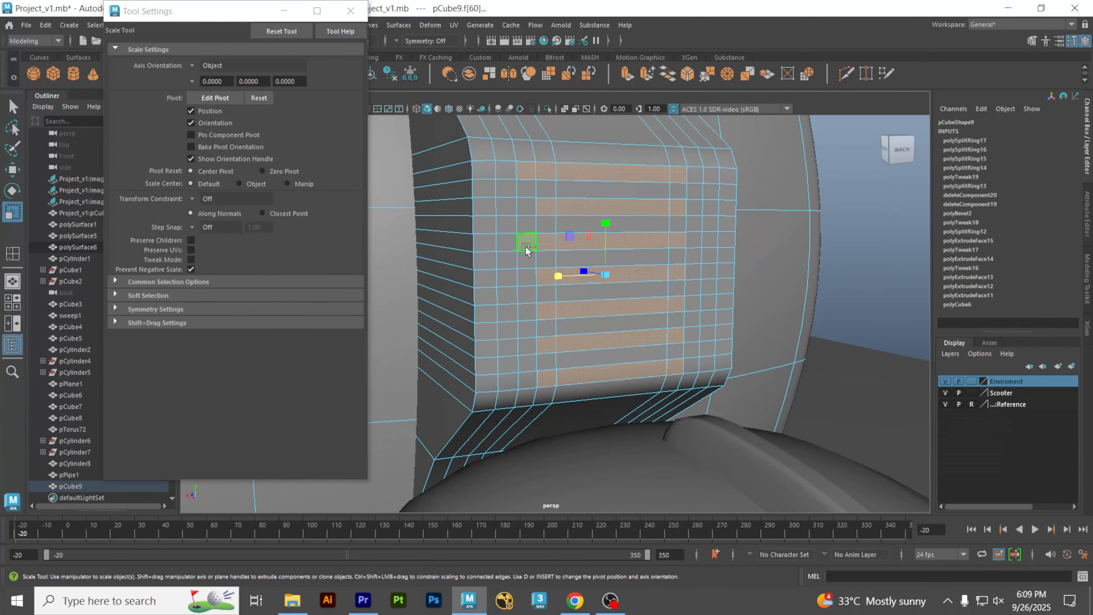
{"action": "left_click", "coordinate": [528, 309], "text": "shift"}
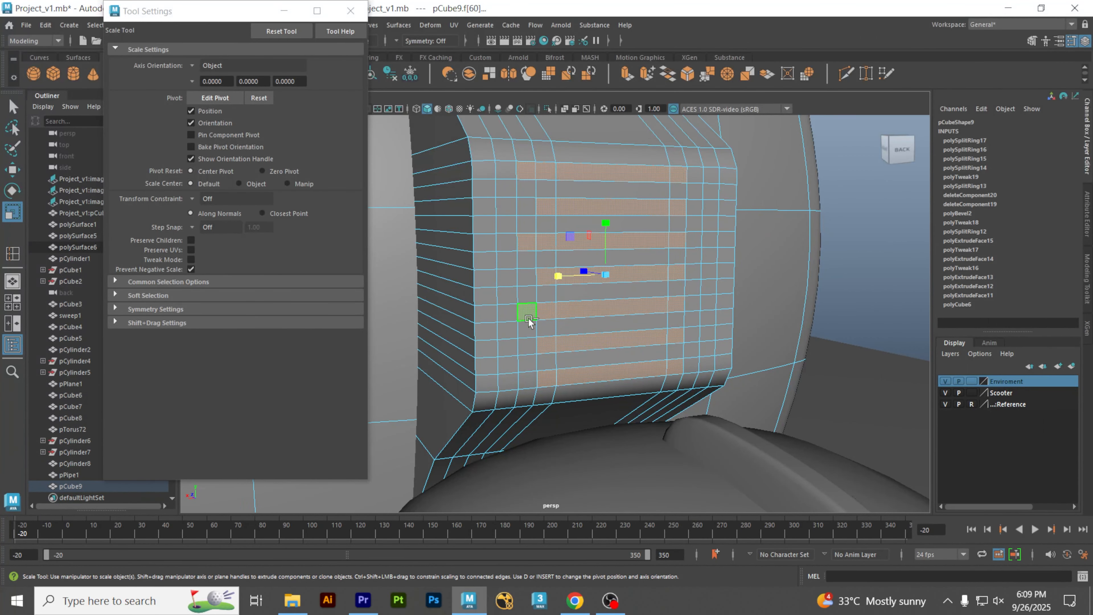
{"action": "left_click", "coordinate": [527, 374], "text": "shift"}
{"action": "left_click", "coordinate": [695, 174], "text": "shift"}
{"action": "left_click", "coordinate": [695, 241], "text": "shift"}
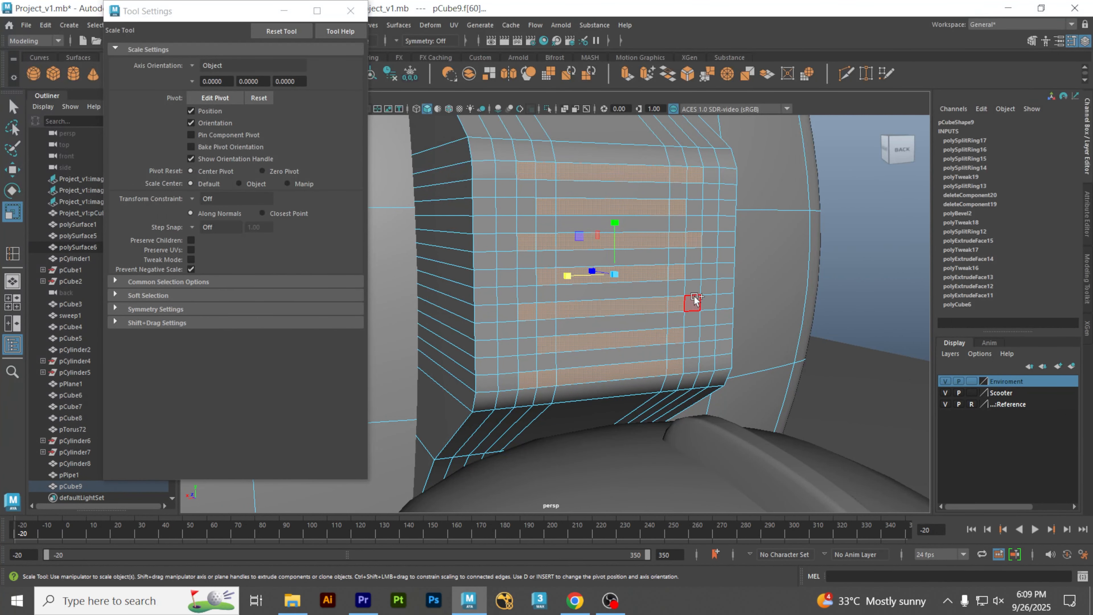
{"action": "left_click", "coordinate": [694, 305], "text": "shift"}
{"action": "left_click", "coordinate": [695, 365], "text": "shift"}
{"action": "key", "text": "Delete"}
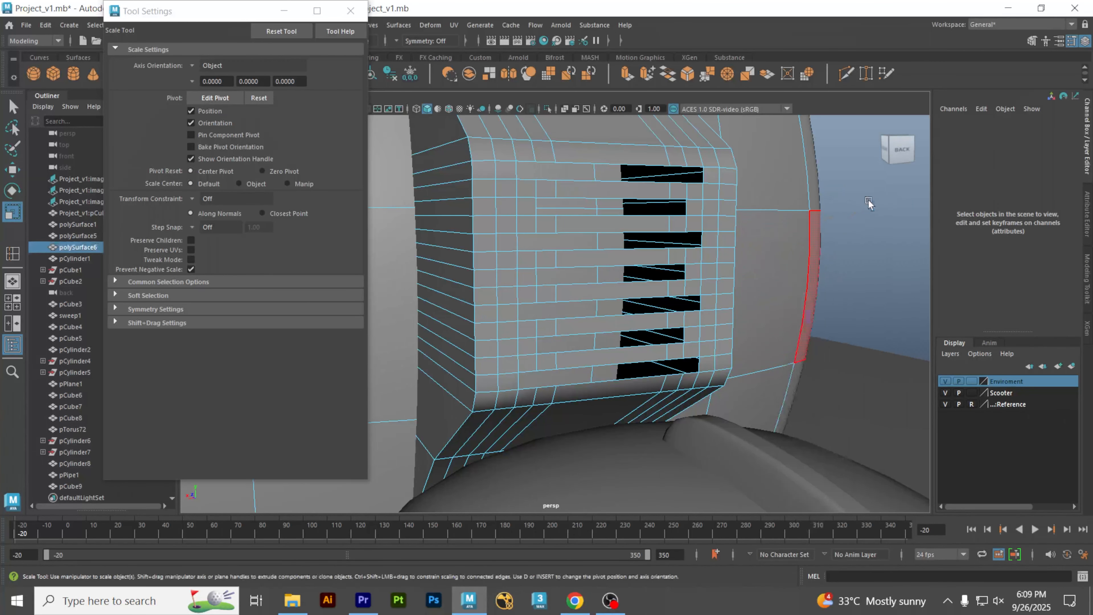
Step: Return the horn cover to object mode, turn on its smooth mesh preview, and deselect it to check the slotted front on the scooter
{"action": "left_click_drag", "start_coordinate": [869, 203], "coordinate": [740, 261], "text": "alt"}
{"action": "left_click", "coordinate": [673, 271]}
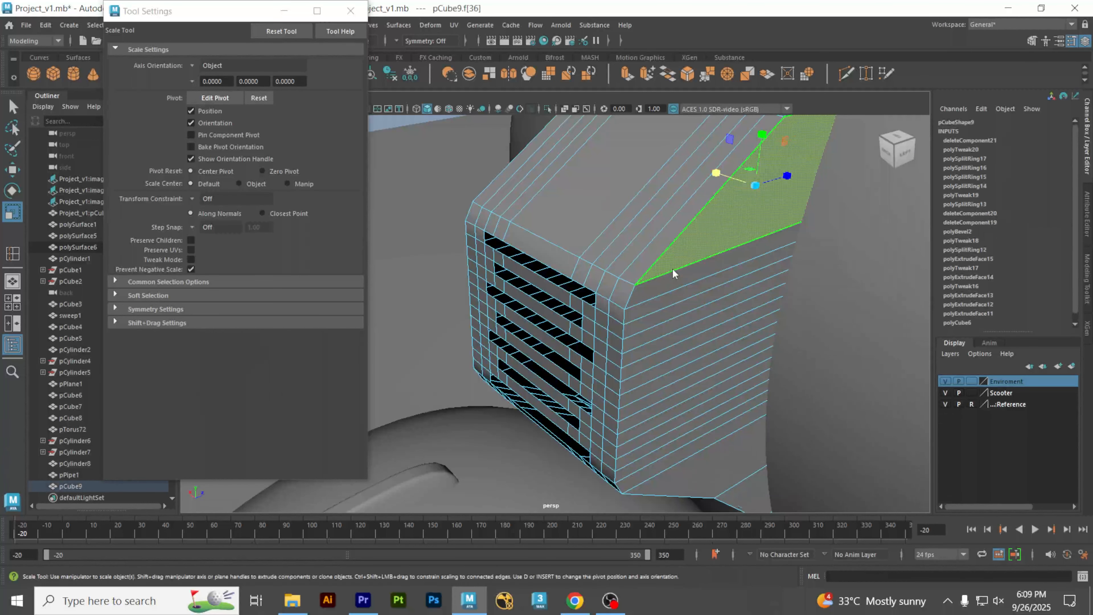
{"action": "key", "text": "F8"}
{"action": "key", "text": "3"}
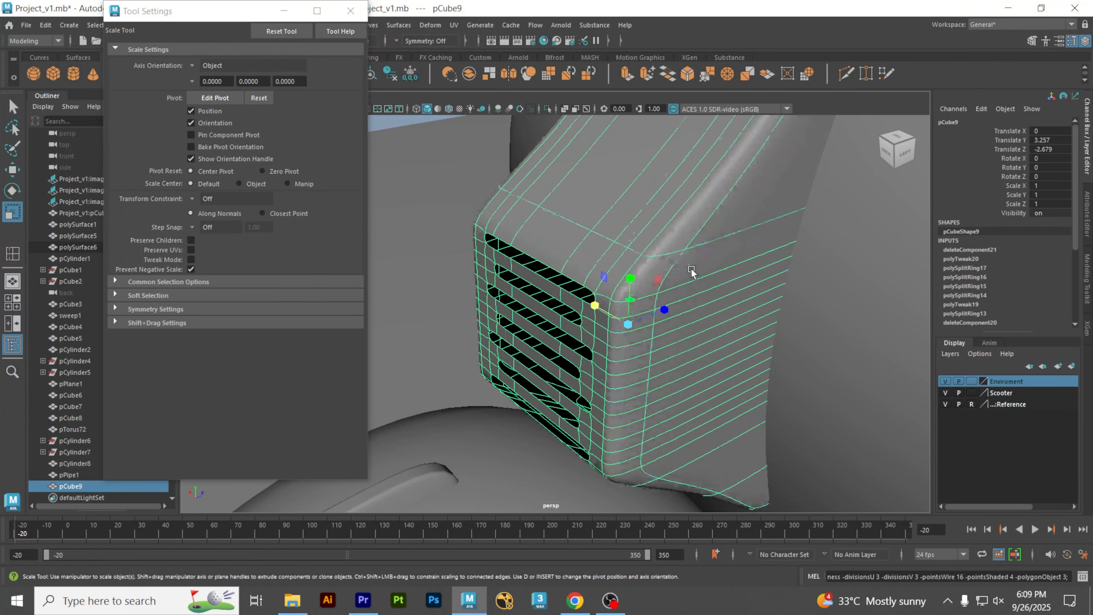
{"action": "left_click", "coordinate": [411, 121]}
{"action": "left_click_drag", "start_coordinate": [592, 325], "coordinate": [638, 288], "text": "alt"}
{"action": "scroll", "coordinate": [638, 287], "scroll_direction": "down", "scroll_amount": 3}
{"action": "scroll", "coordinate": [576, 300], "scroll_direction": "down", "scroll_amount": 4}
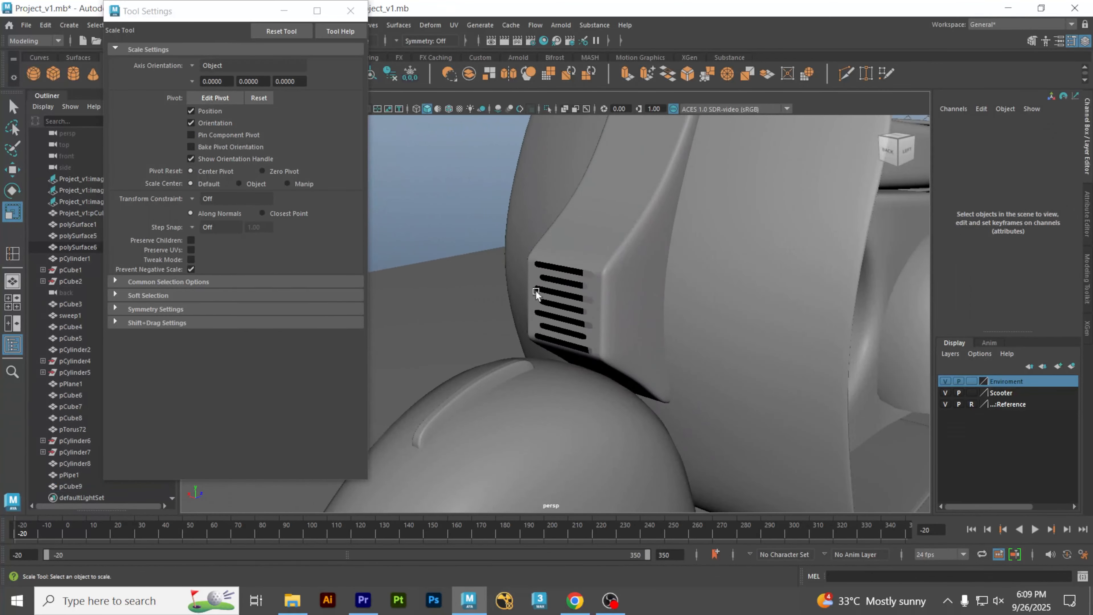
{"action": "left_click_drag", "start_coordinate": [558, 289], "coordinate": [536, 283], "text": "alt"}
{"action": "scroll", "coordinate": [625, 299], "scroll_direction": "down", "scroll_amount": 5}
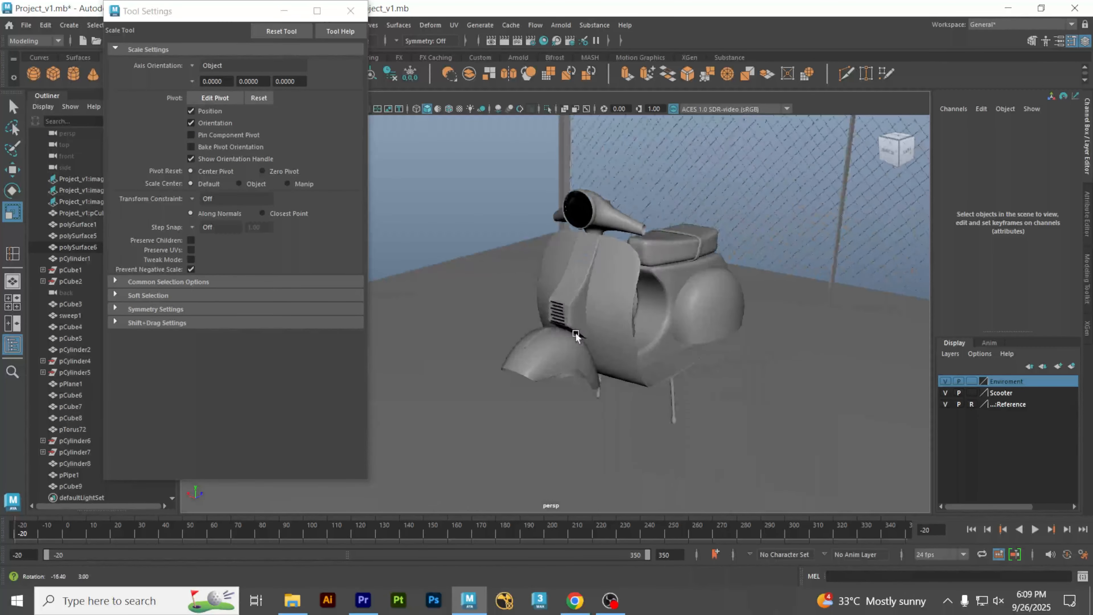